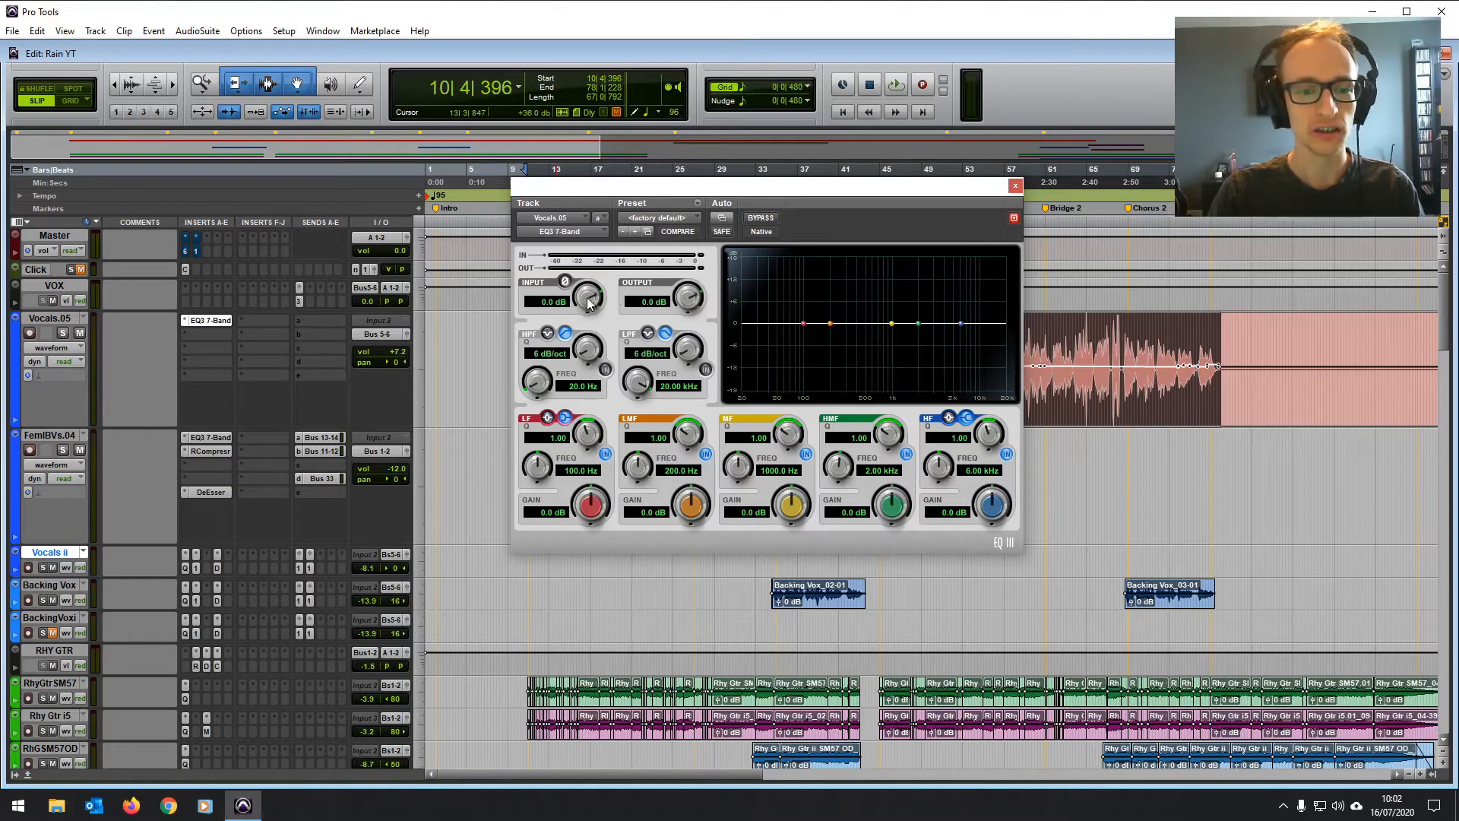
Step: Try the EQ's high-pass filter at 43.4 Hz with 18 and 12 dB/oct slopes, and switch it off again
left_click(605, 369)
left_click_drag(743, 335, 772, 335)
left_click_drag(589, 348, 611, 264)
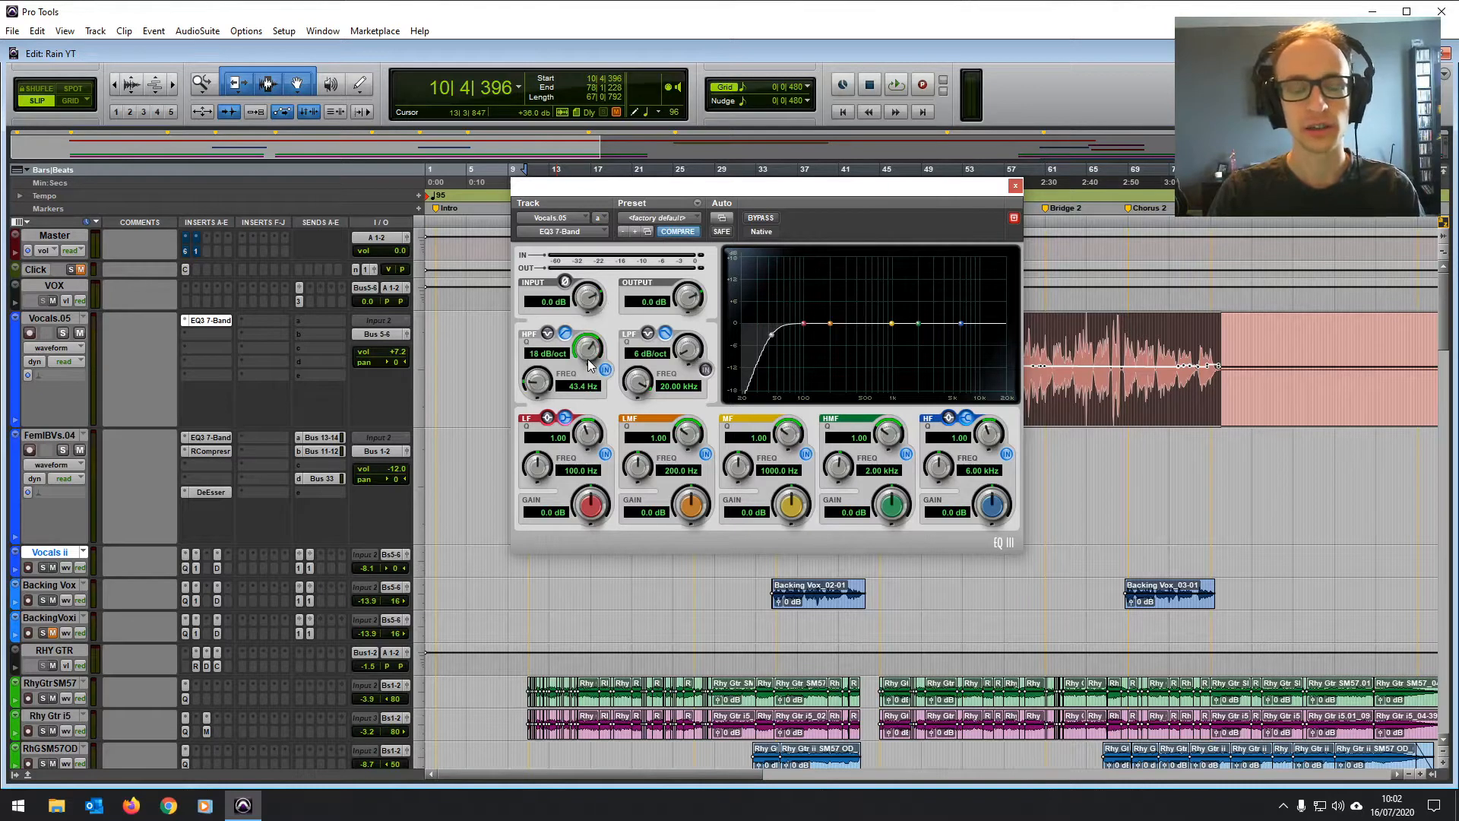
left_click_drag(586, 351, 586, 407)
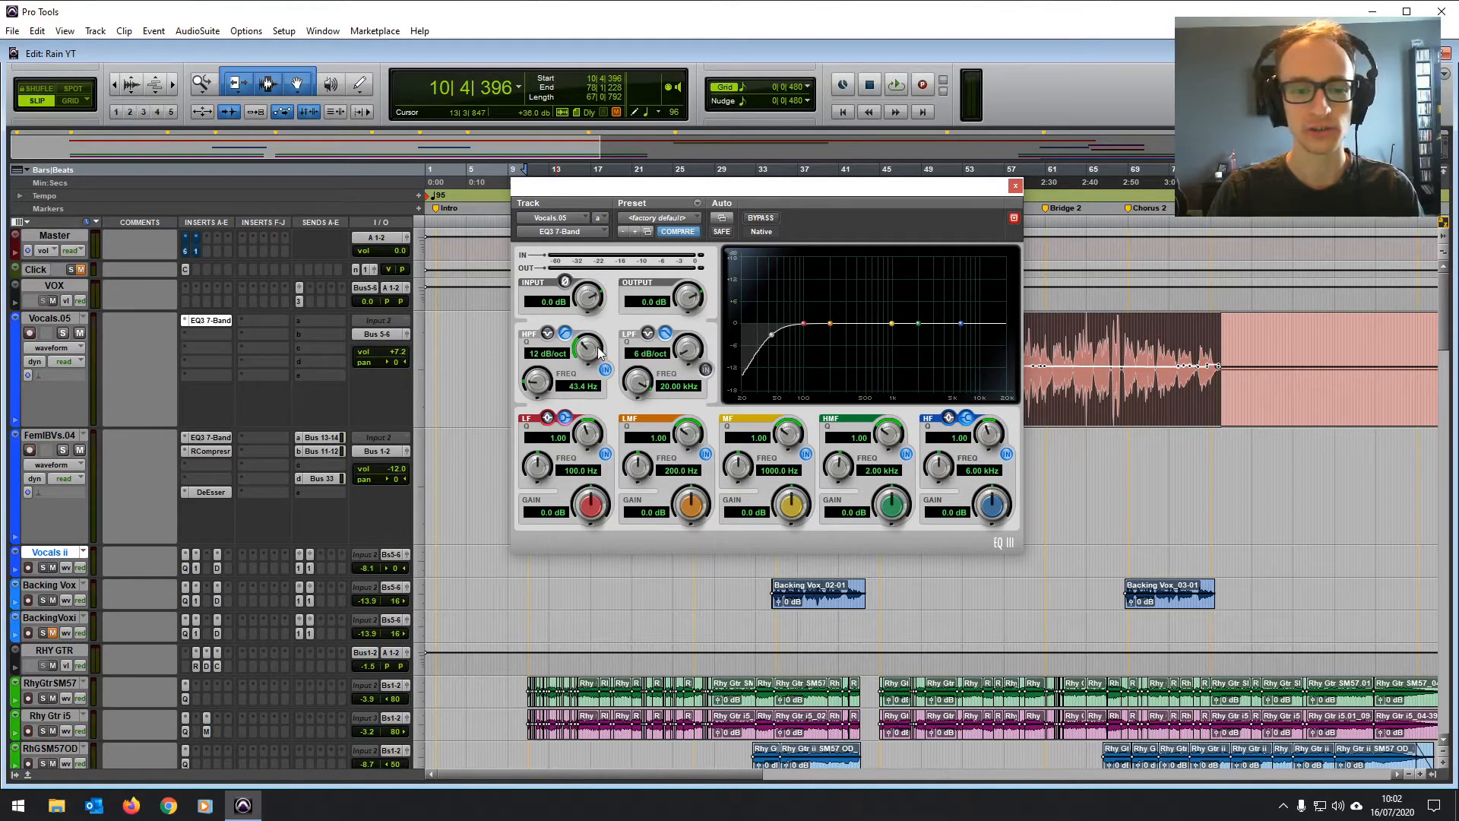
left_click(604, 369)
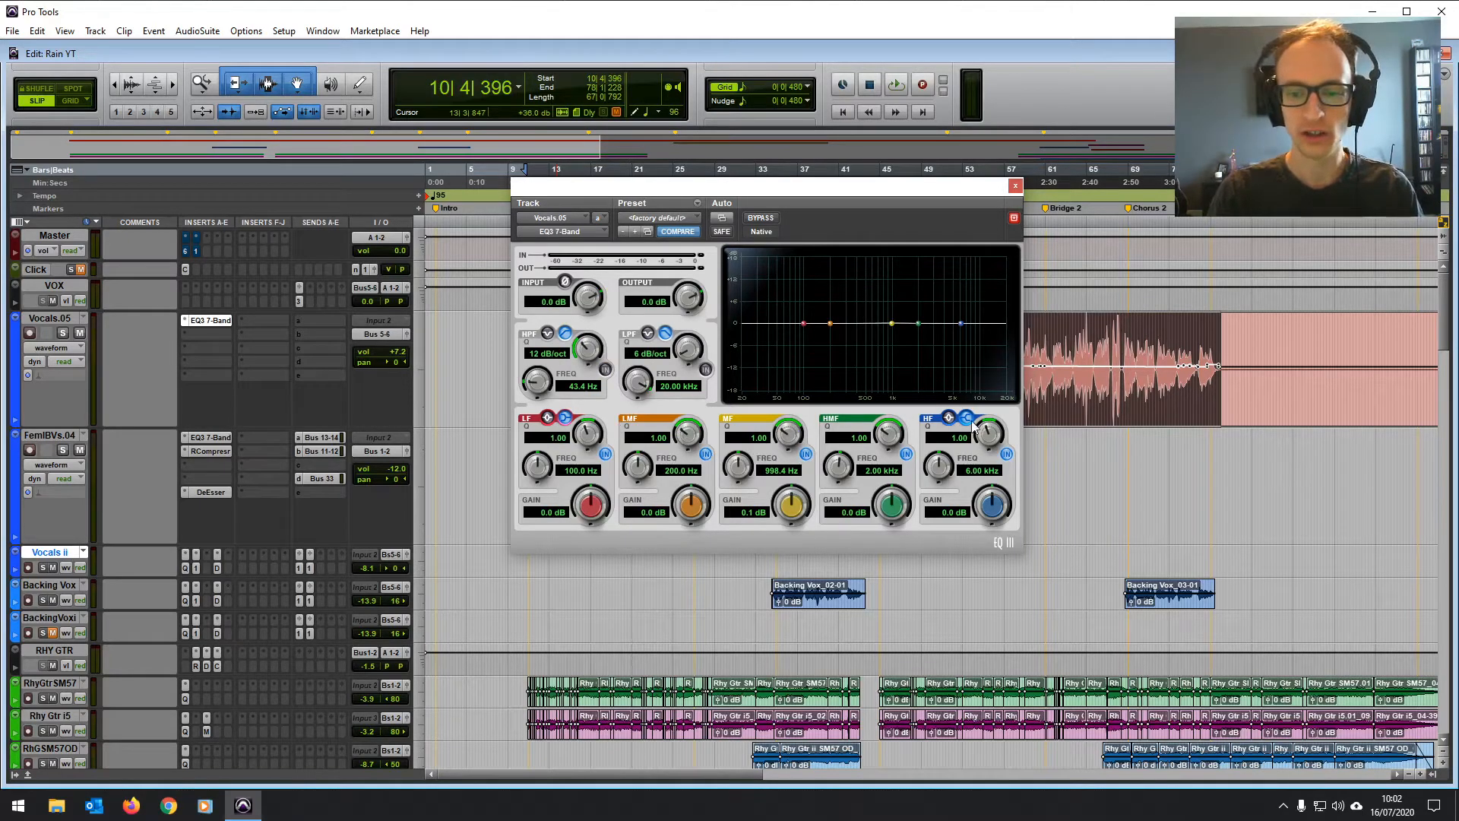
Step: Set the EQ's high-frequency band to 5.61 kHz at -0.1 dB and try inverting the input phase
mouse_move(961, 324)
left_mouse_down()
mouse_move(985, 351)
mouse_move(957, 325)
left_mouse_up()
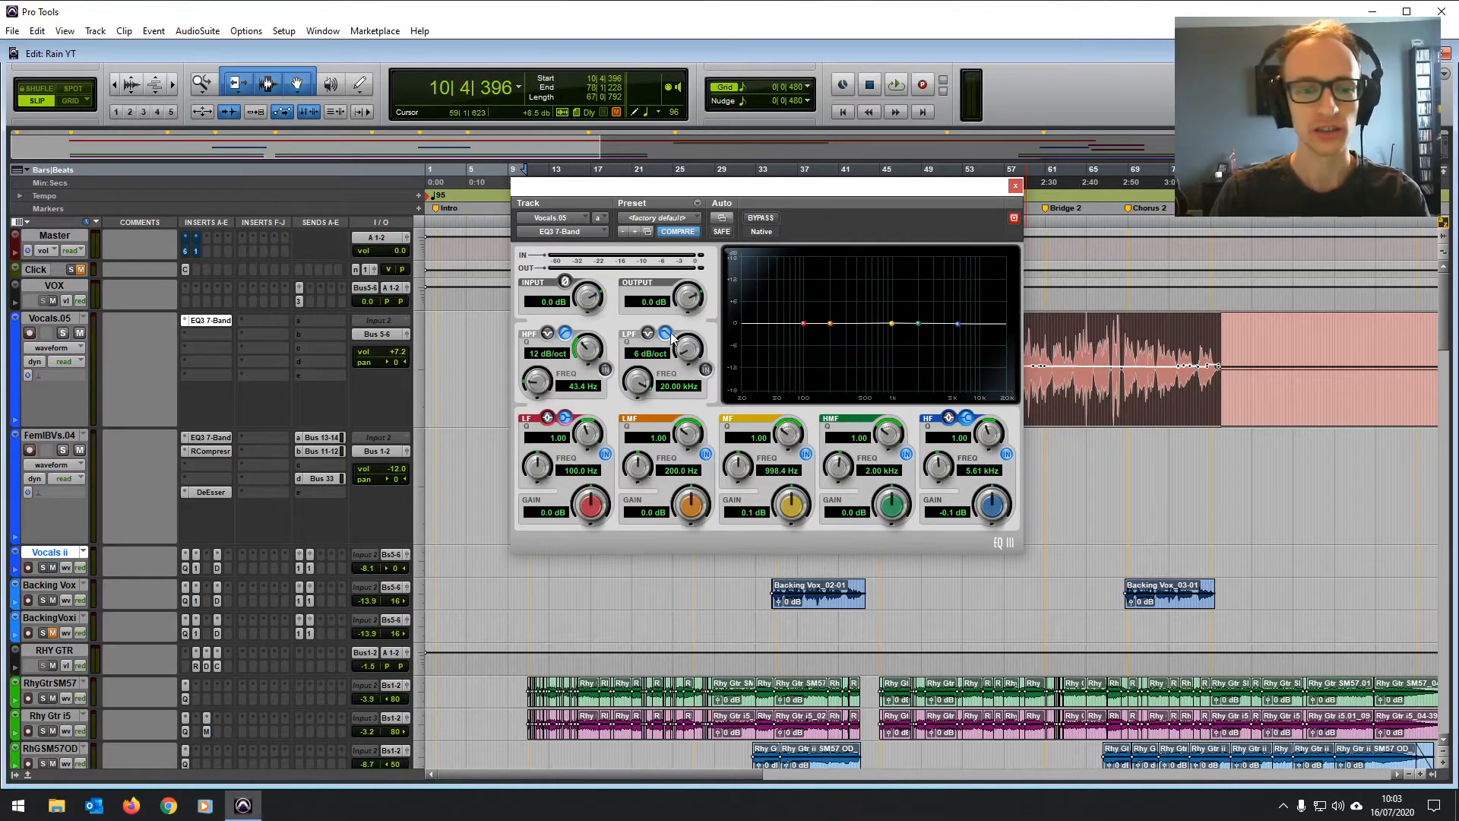
left_click(565, 283)
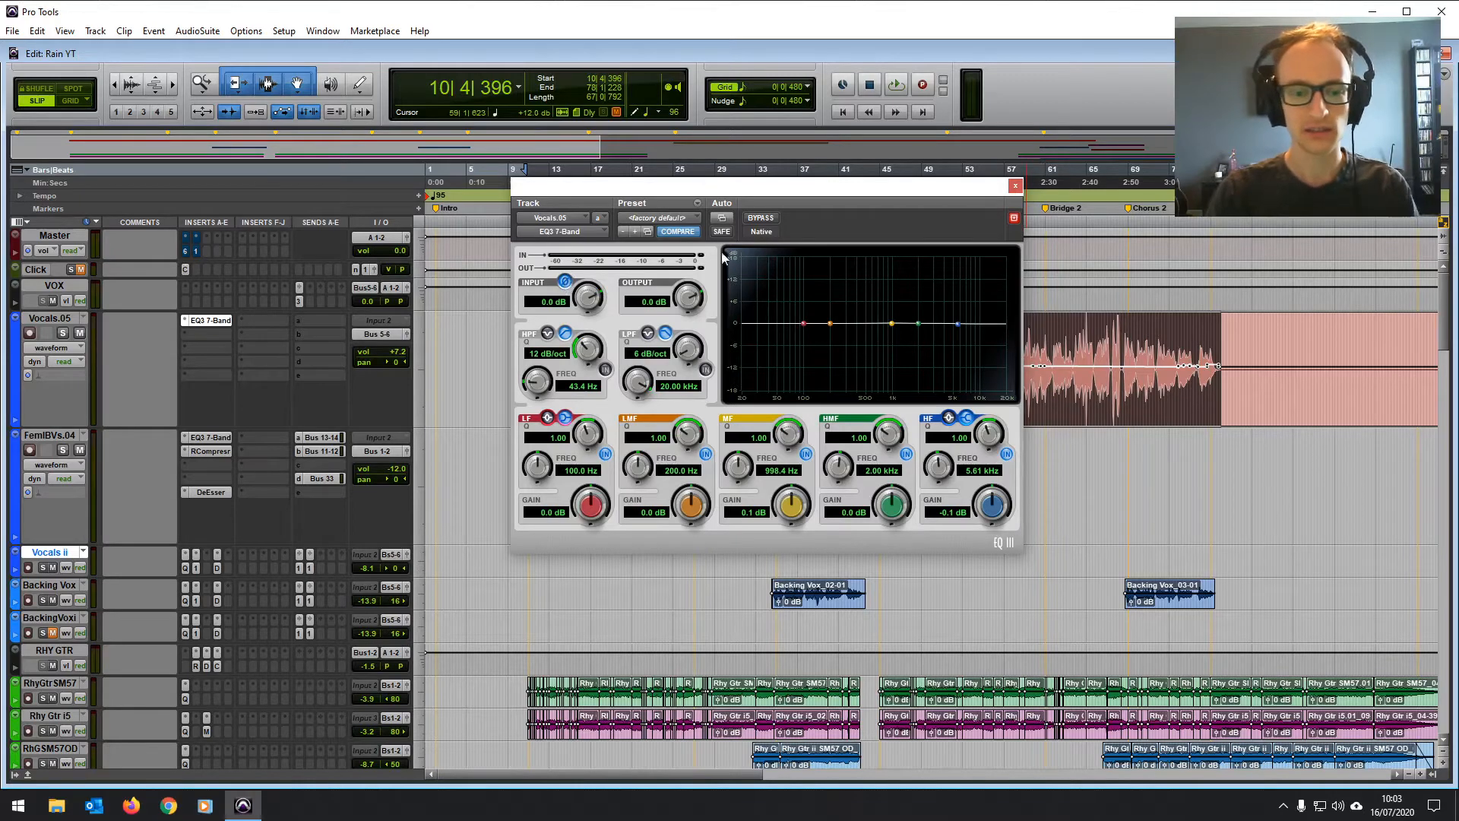
Step: Play the song and enable the vocal EQ's high-pass filter at 86.9 Hz with an 18 dB/oct slope
left_click_drag(781, 188, 736, 143)
key("space")
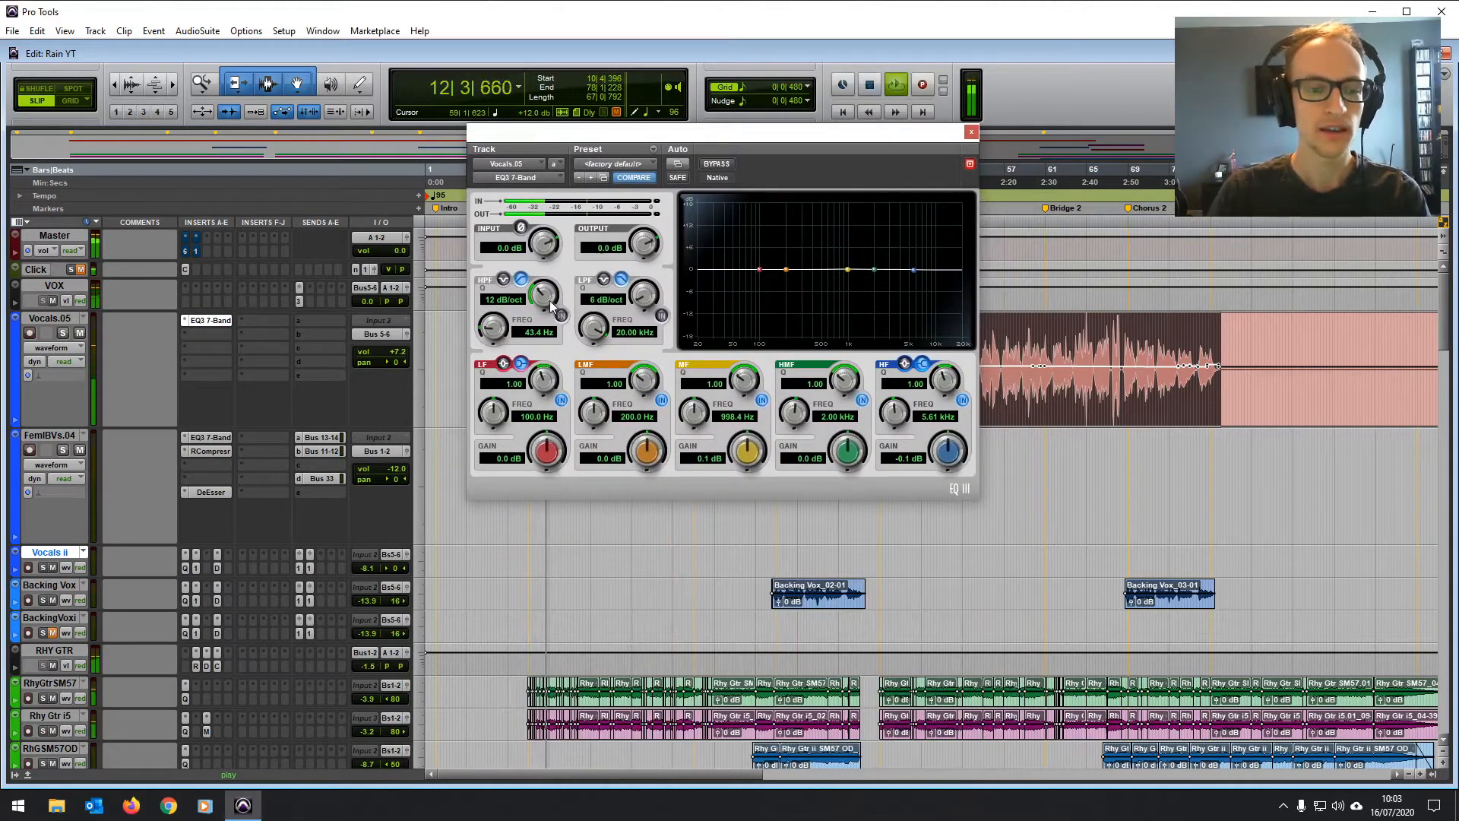
left_click(561, 315)
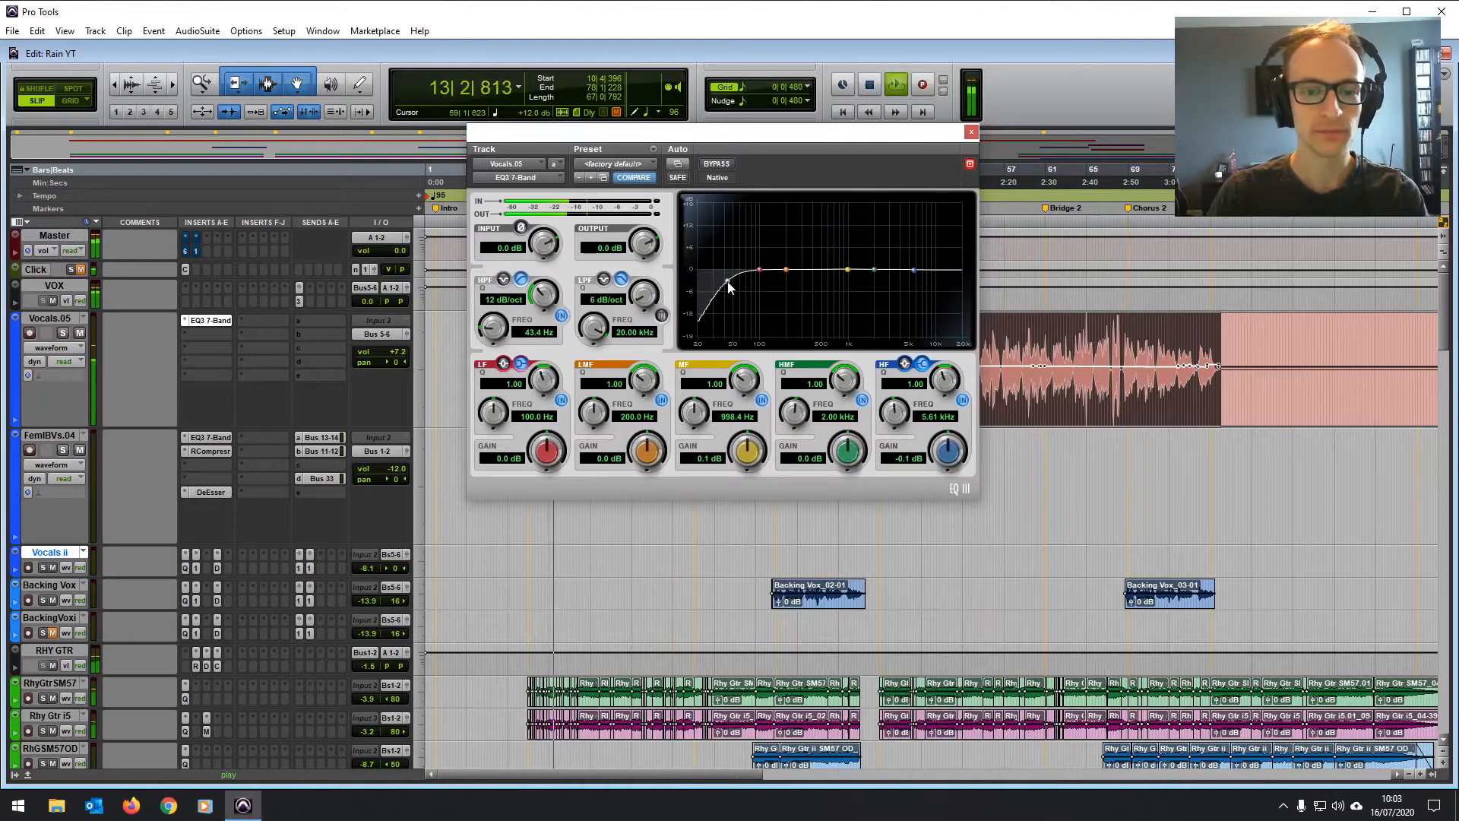
mouse_move(728, 286)
left_mouse_down()
mouse_move(833, 288)
mouse_move(753, 281)
left_mouse_up()
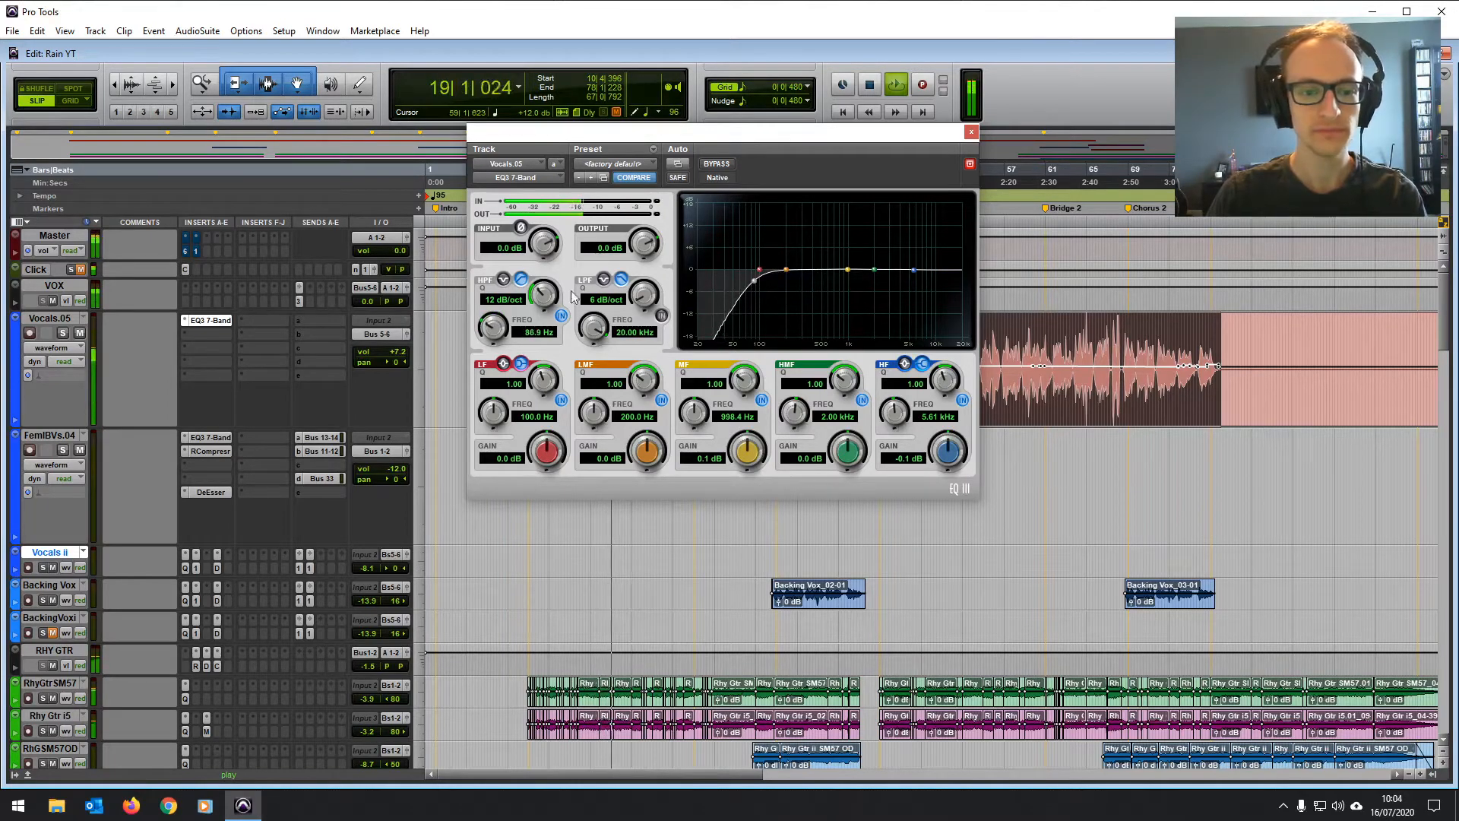
left_click_drag(542, 298, 551, 271)
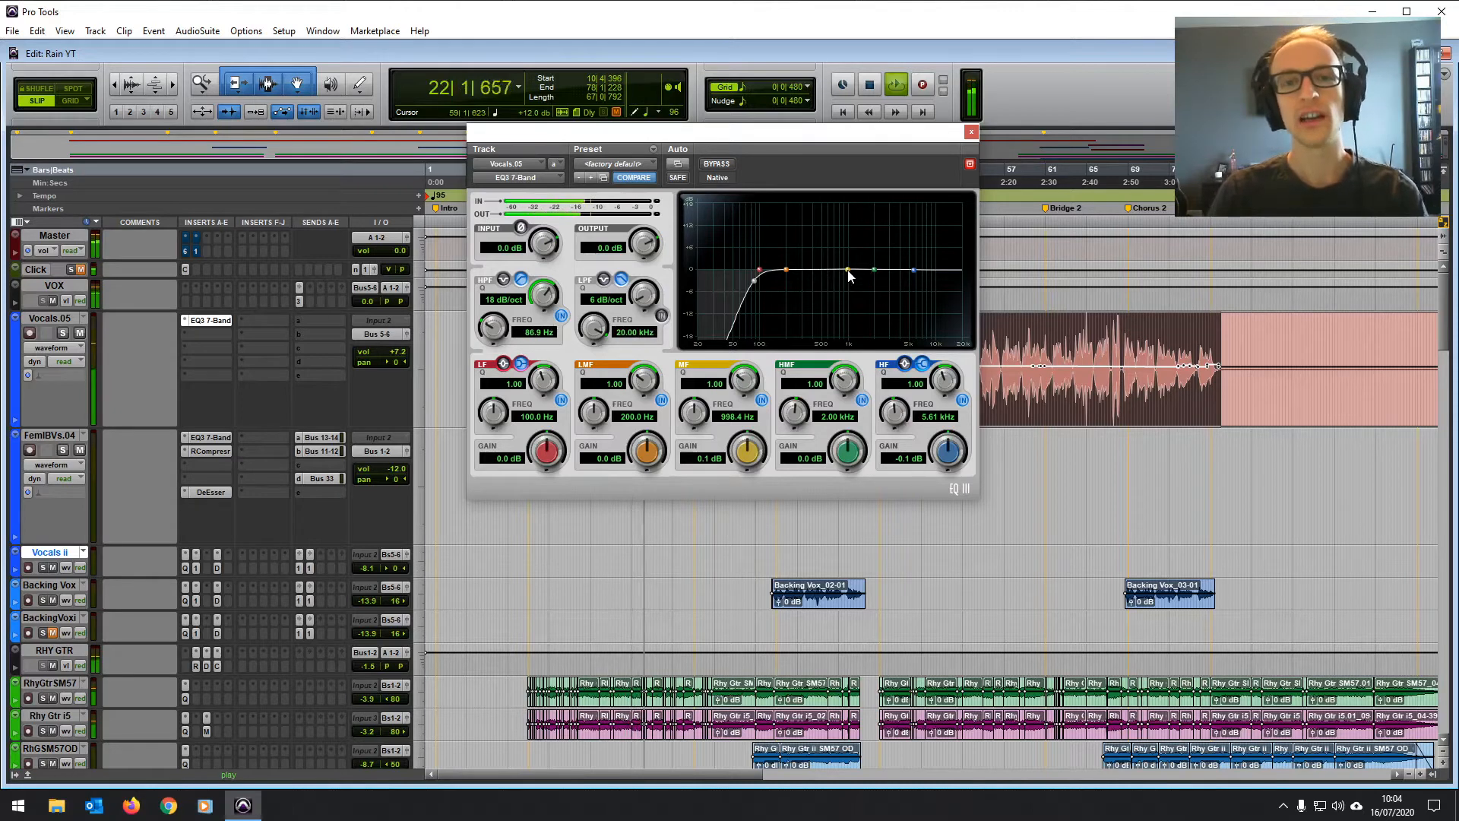
Step: Sweep the mid-frequency band during playback, boosting about 6.6 dB near 573 Hz at Q 2.98, and compare it with a nearly flat setting
mouse_move(848, 272)
left_mouse_down()
mouse_move(817, 266)
mouse_move(828, 243)
mouse_move(826, 275)
left_mouse_up()
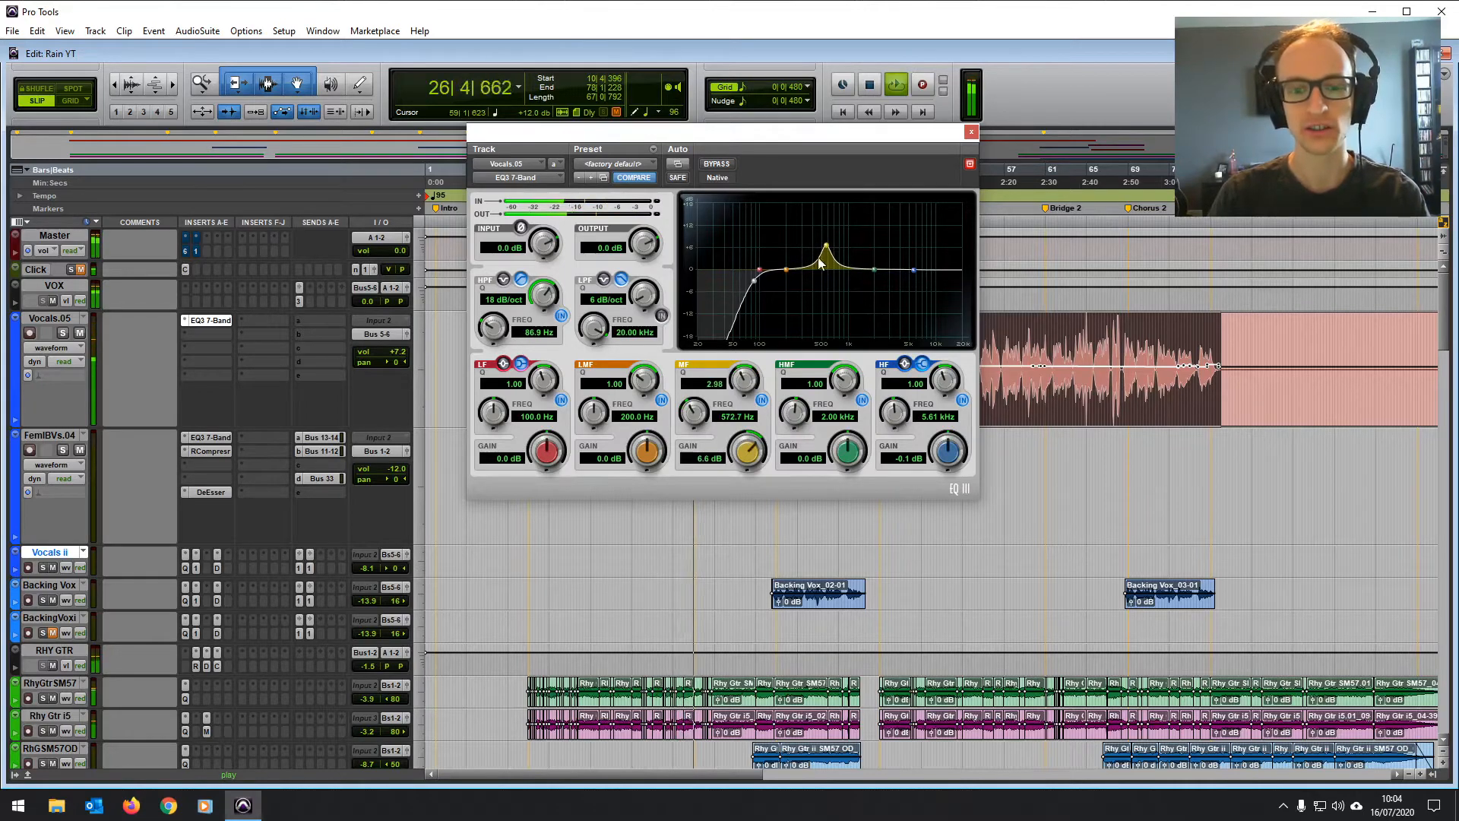
left_click_drag(826, 246, 826, 270)
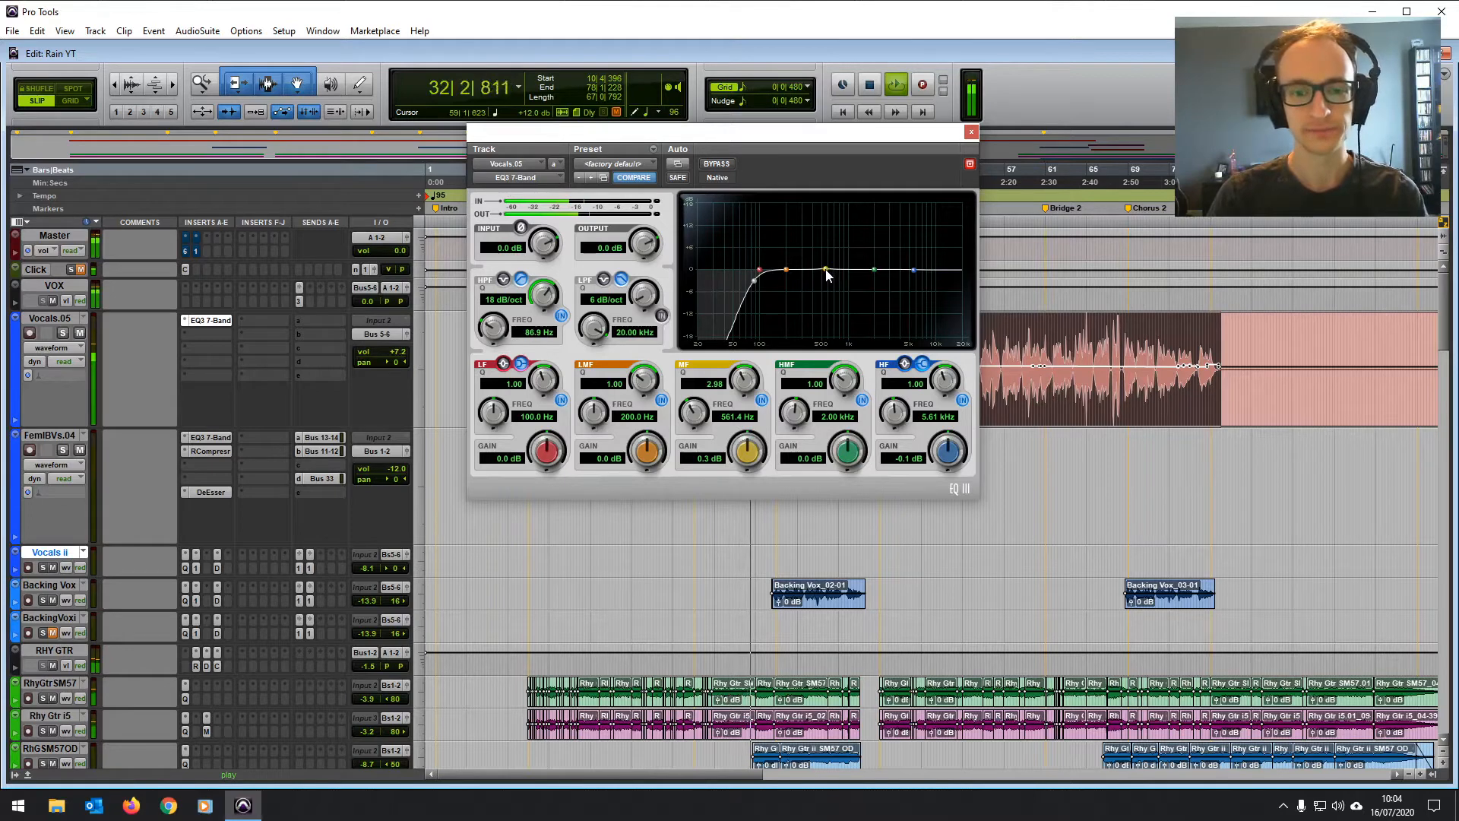
left_click_drag(826, 272, 914, 253)
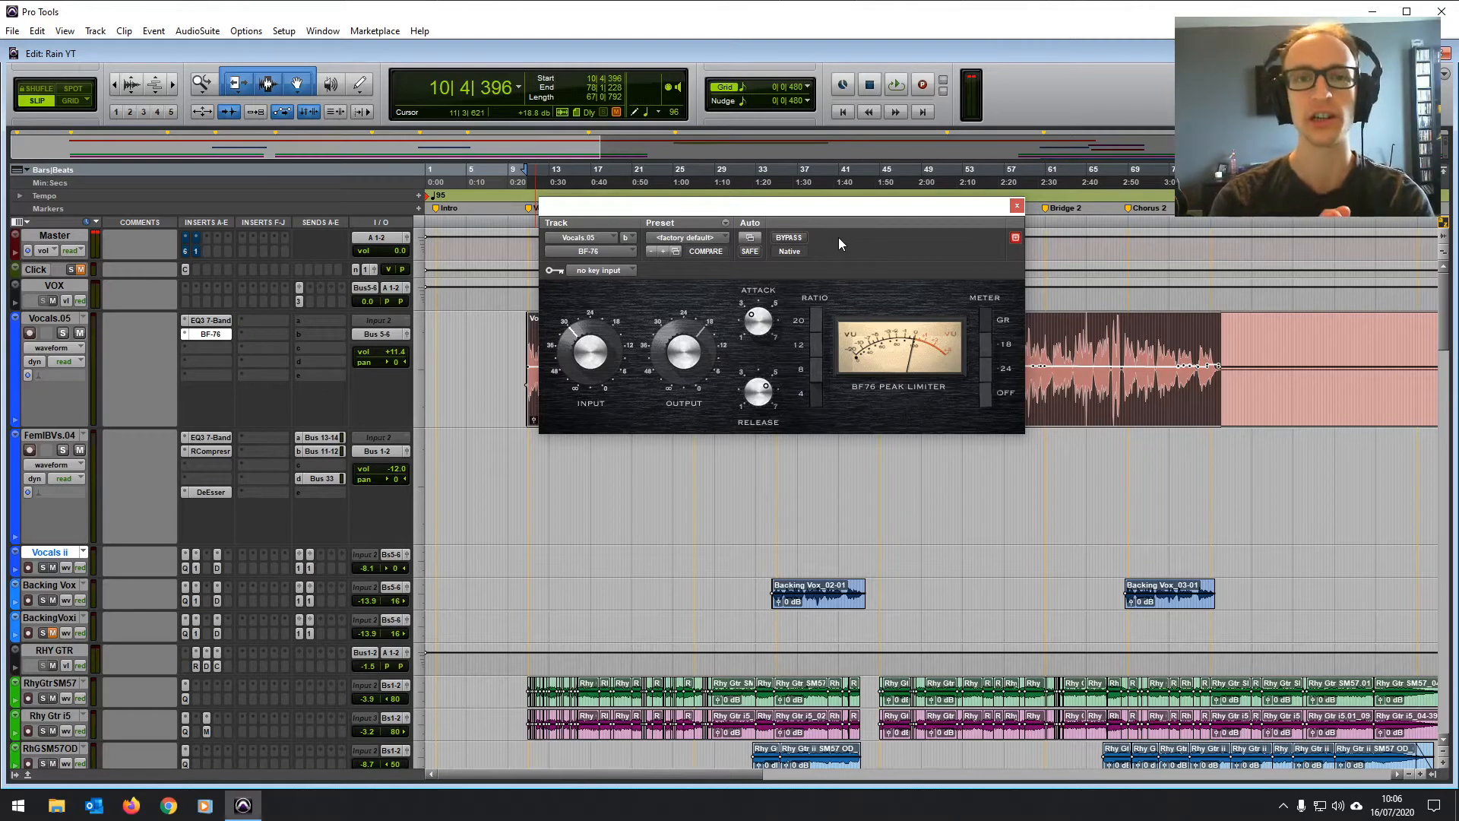
Step: Play the vocal and adjust the BF-76 limiter's input and output levels by ear
left_click_drag(835, 205, 833, 204)
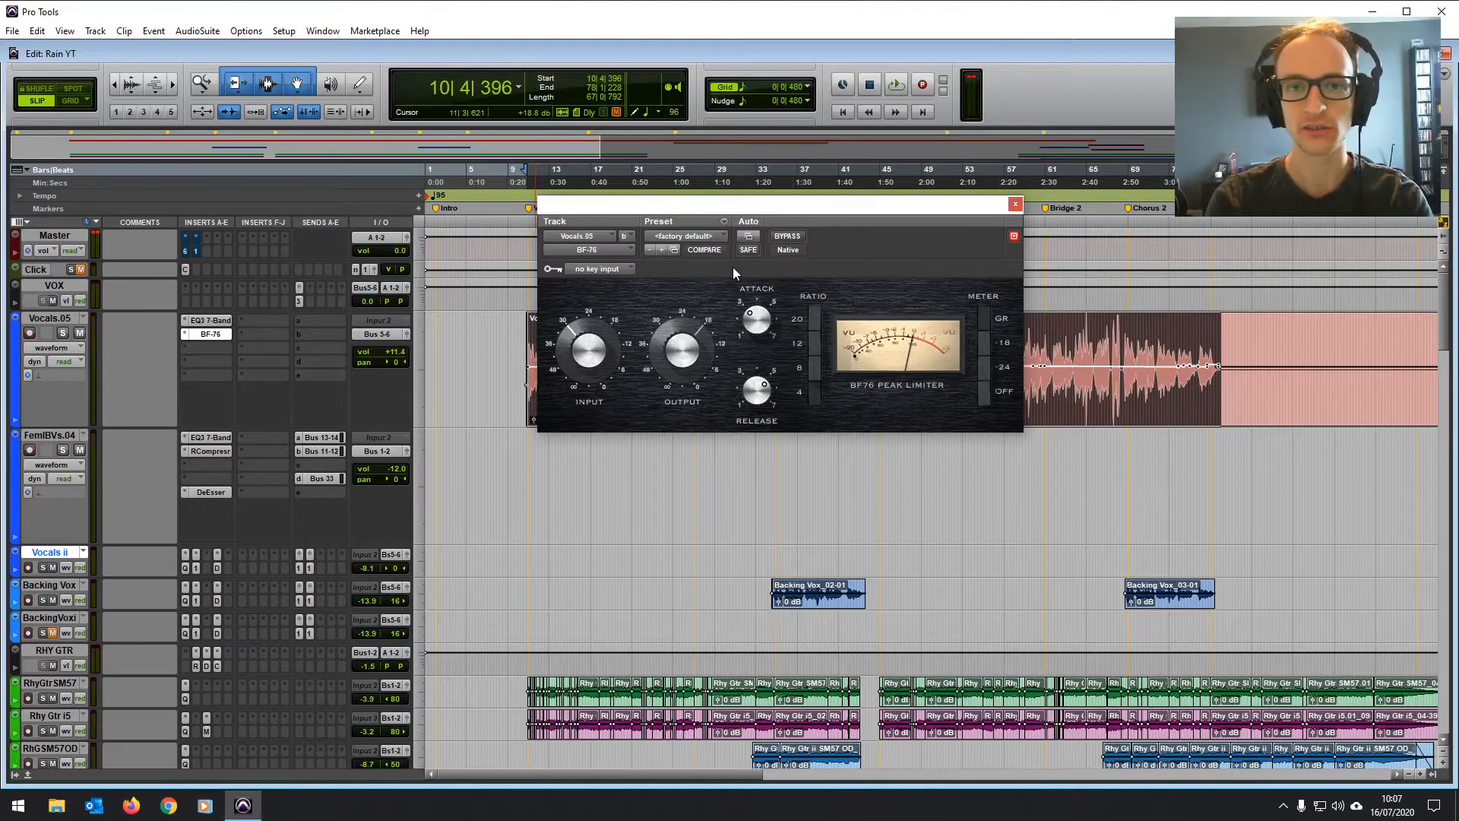
left_click_drag(764, 208, 764, 198)
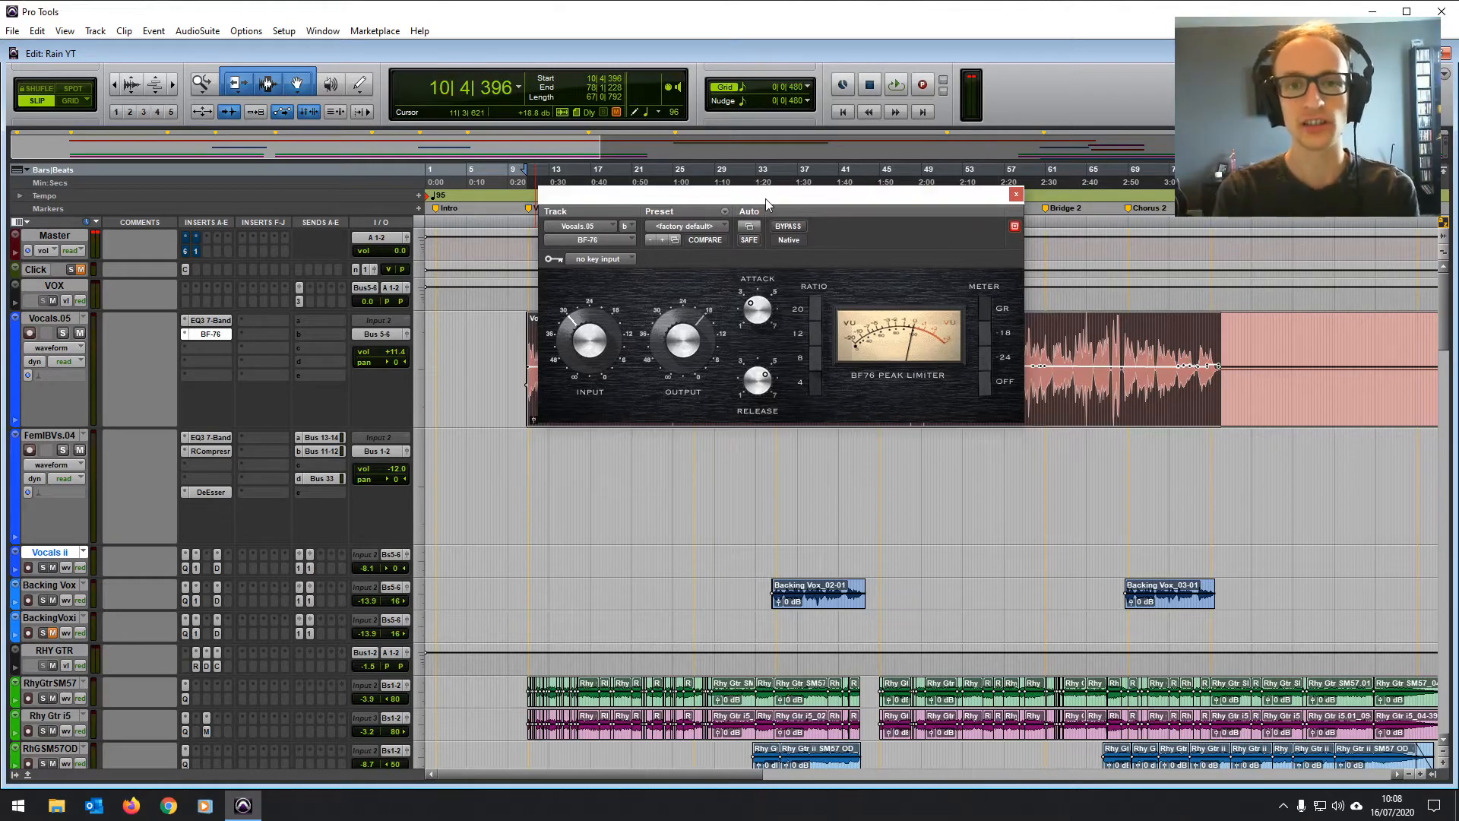
left_click_drag(626, 315, 627, 311)
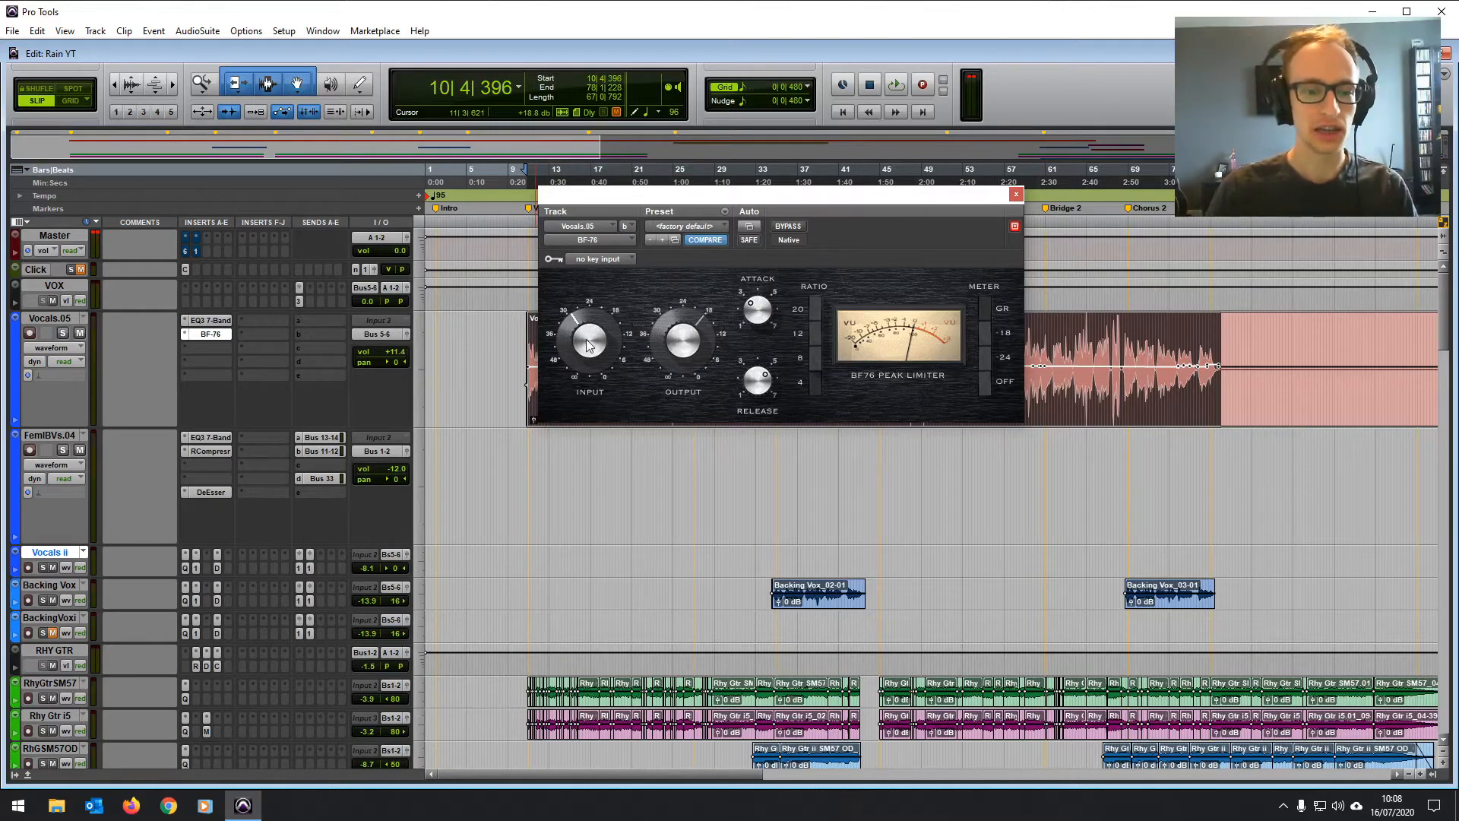
key("space")
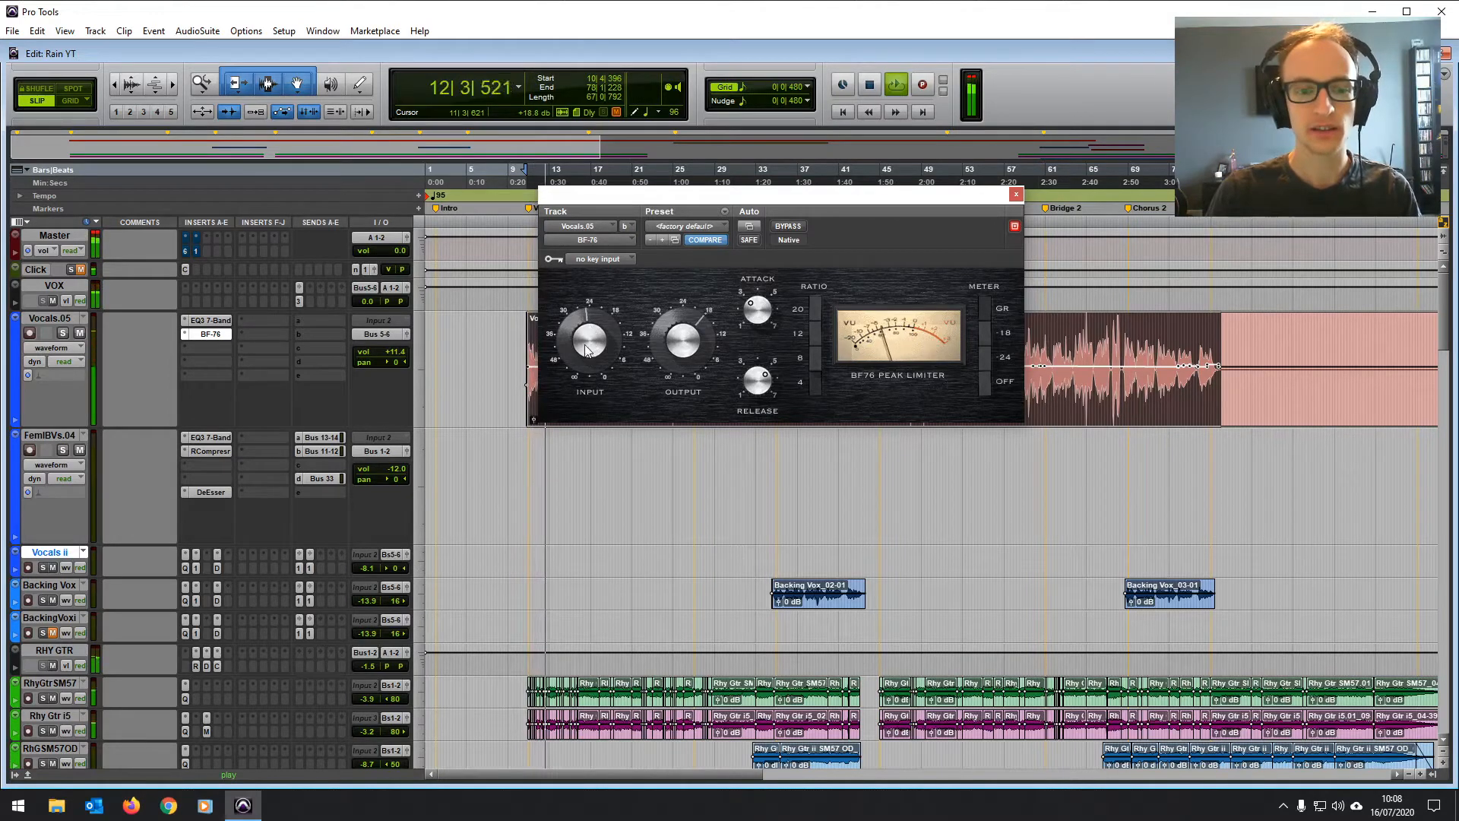
left_click_drag(580, 360, 580, 392)
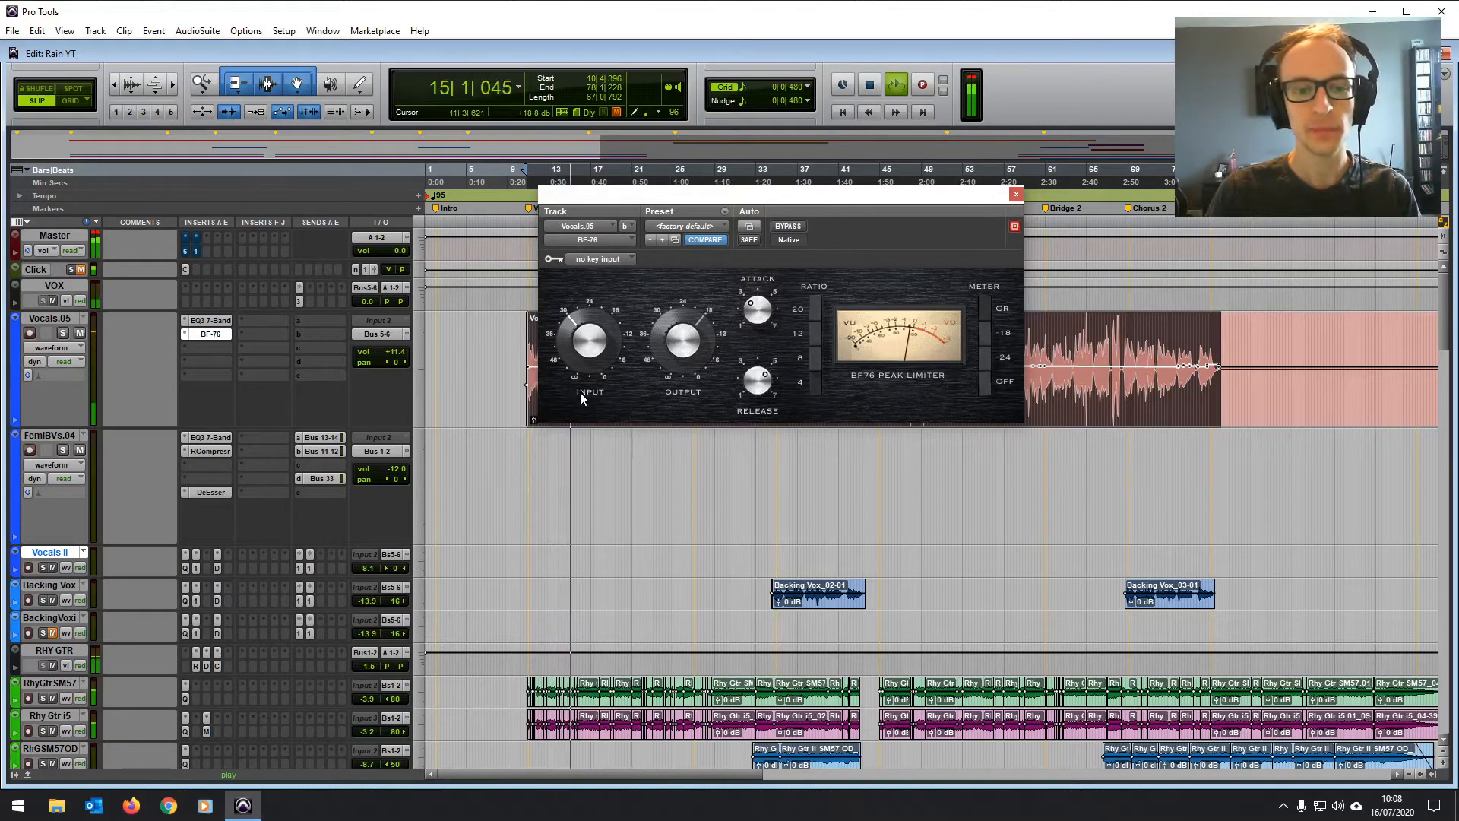
mouse_move(683, 335)
left_mouse_down()
mouse_move(681, 356)
mouse_move(672, 345)
left_mouse_up()
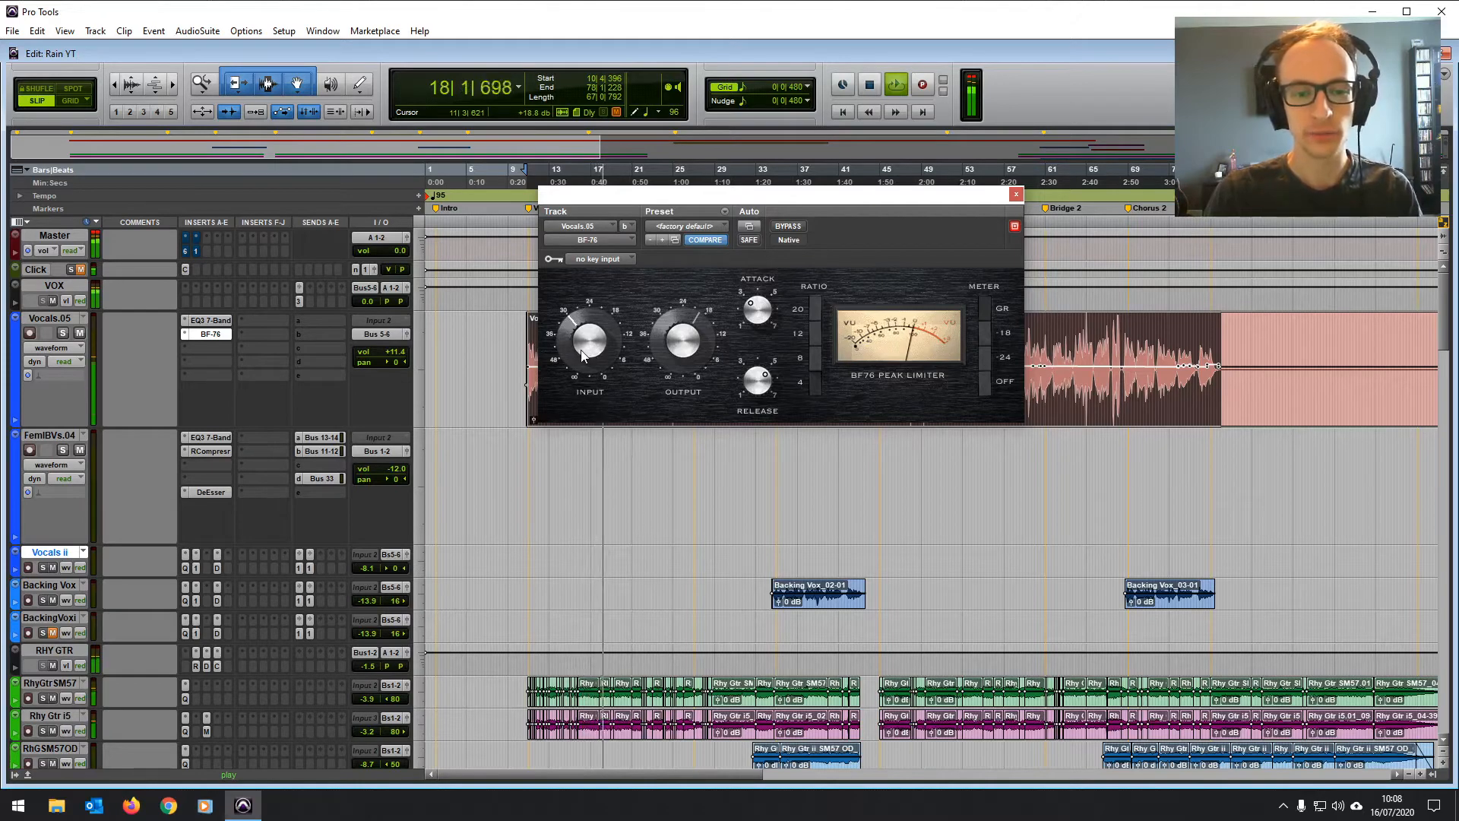
left_click_drag(584, 348, 589, 326)
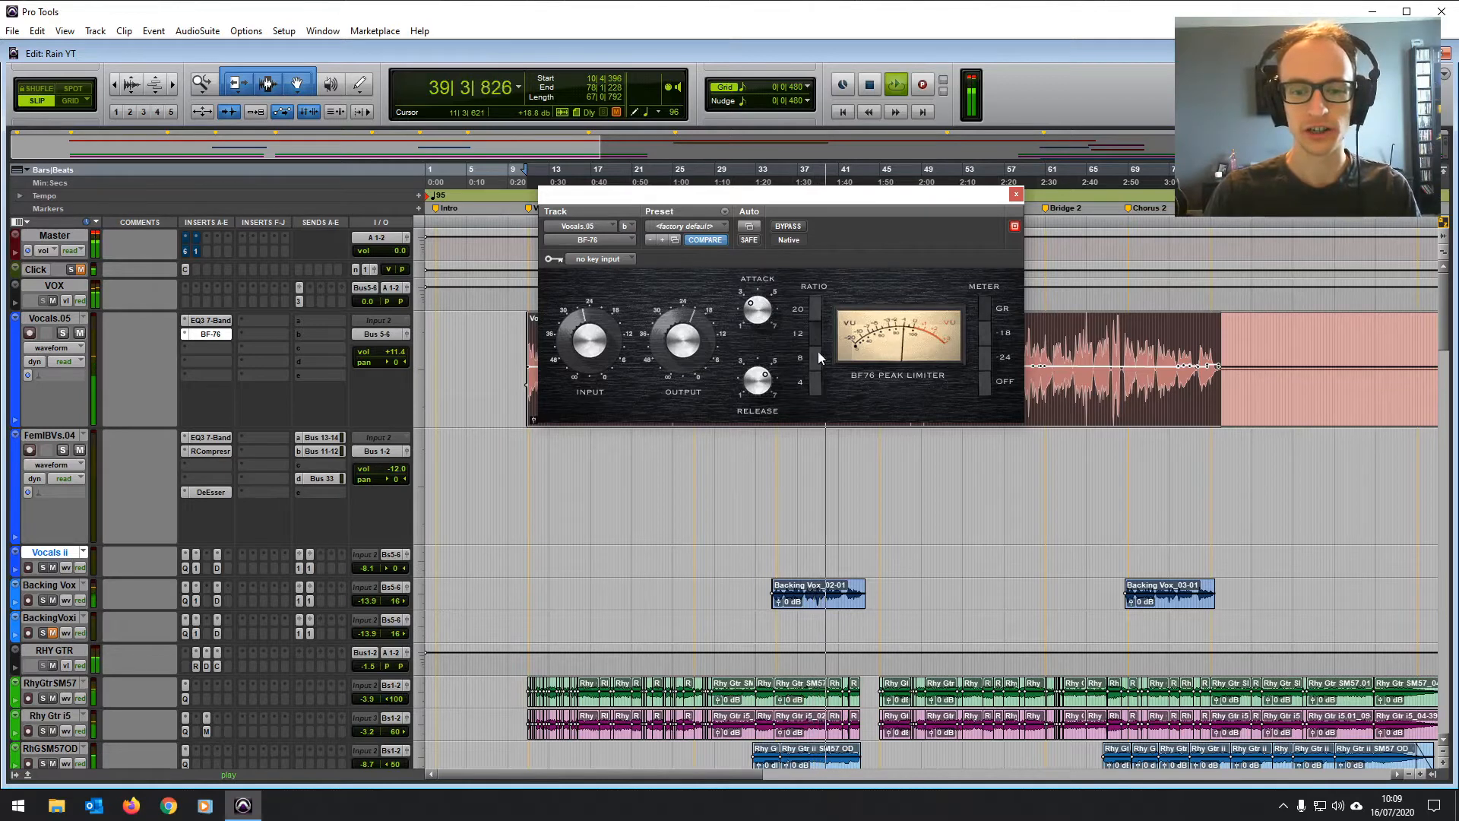
Step: Stop playback, adjust the BF-76's attack and release, and audition the vocal again
key("space")
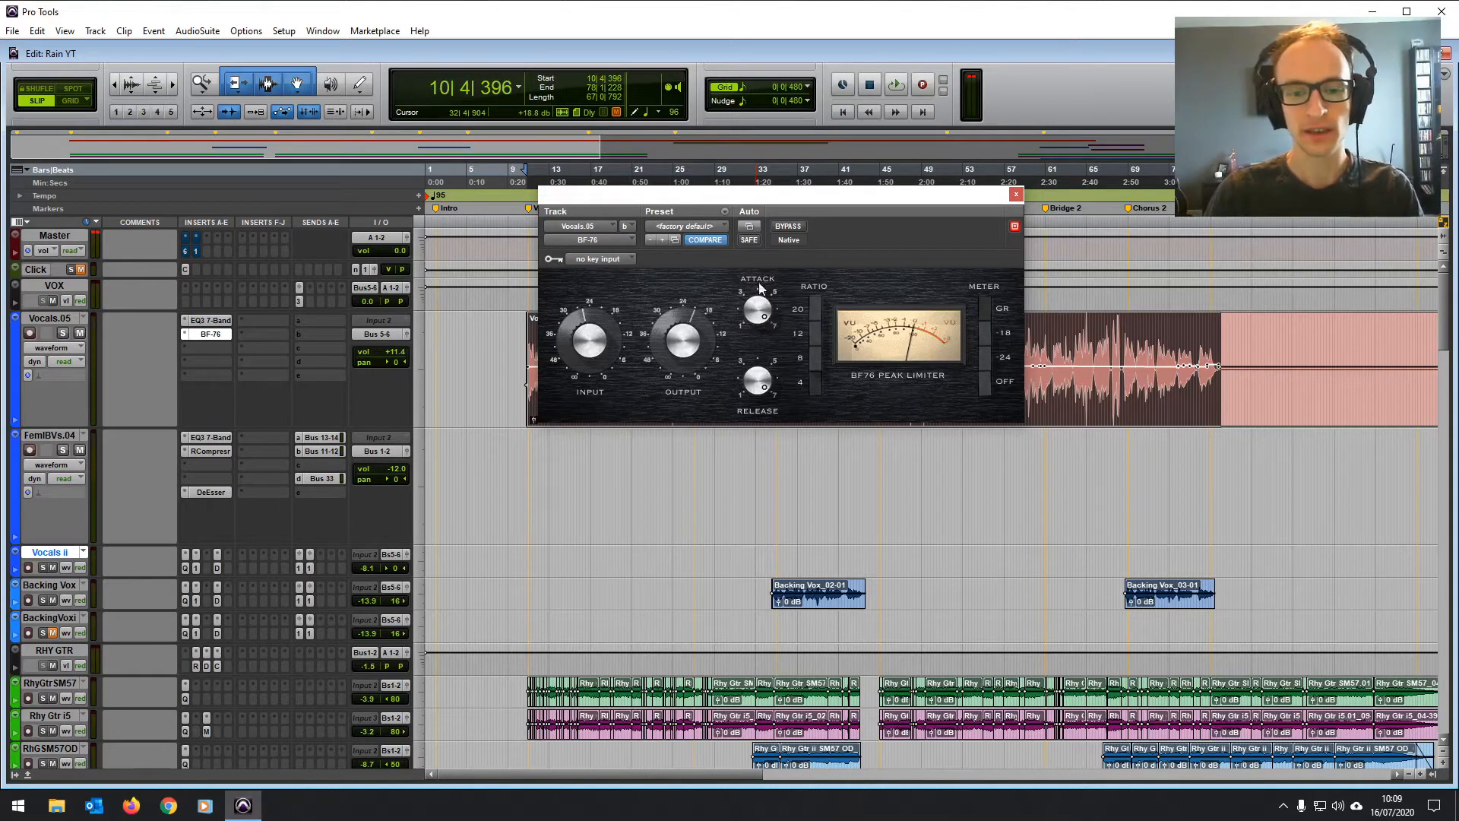
left_click_drag(762, 387, 754, 375)
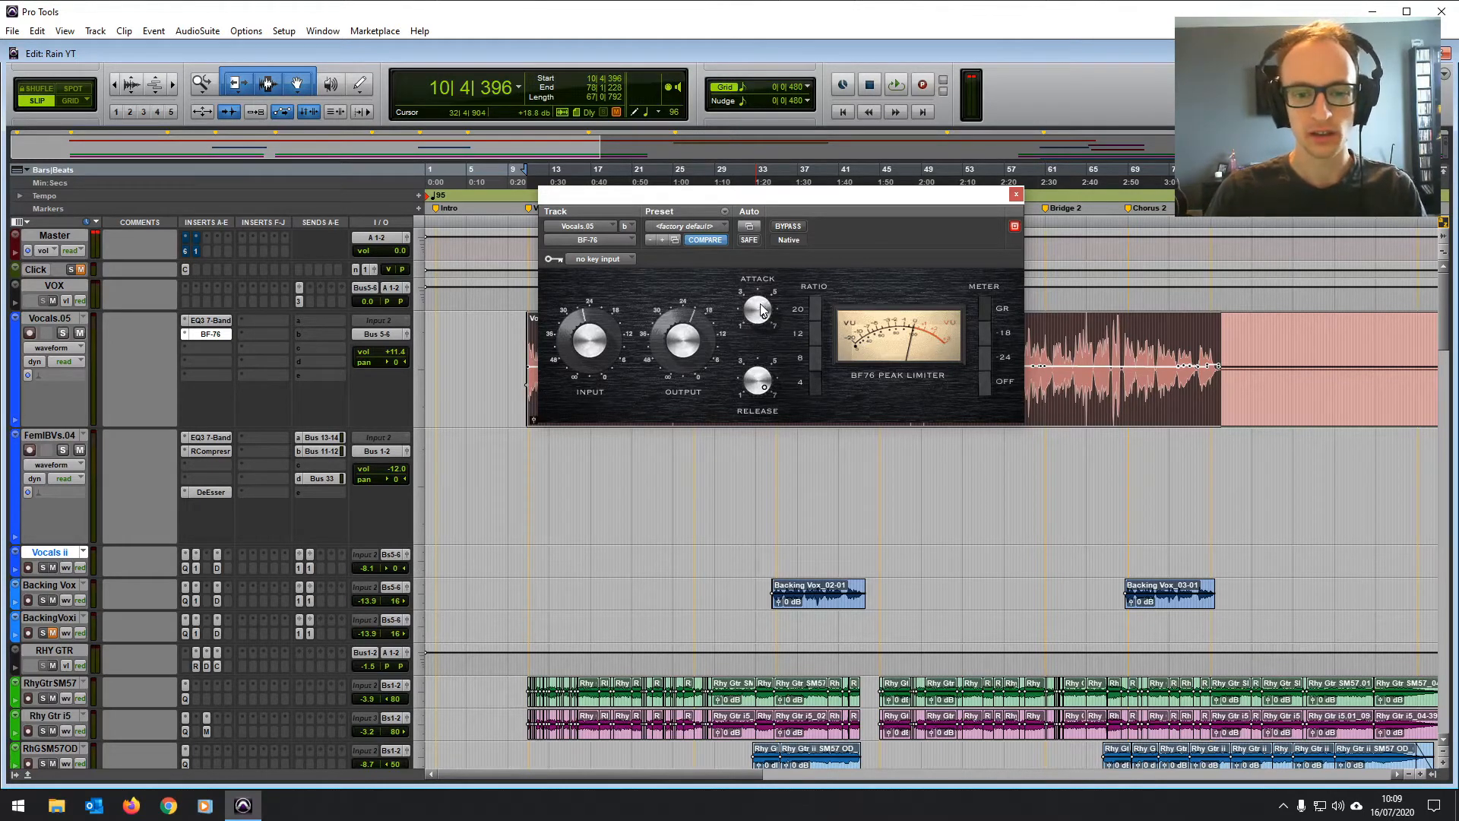
key("space")
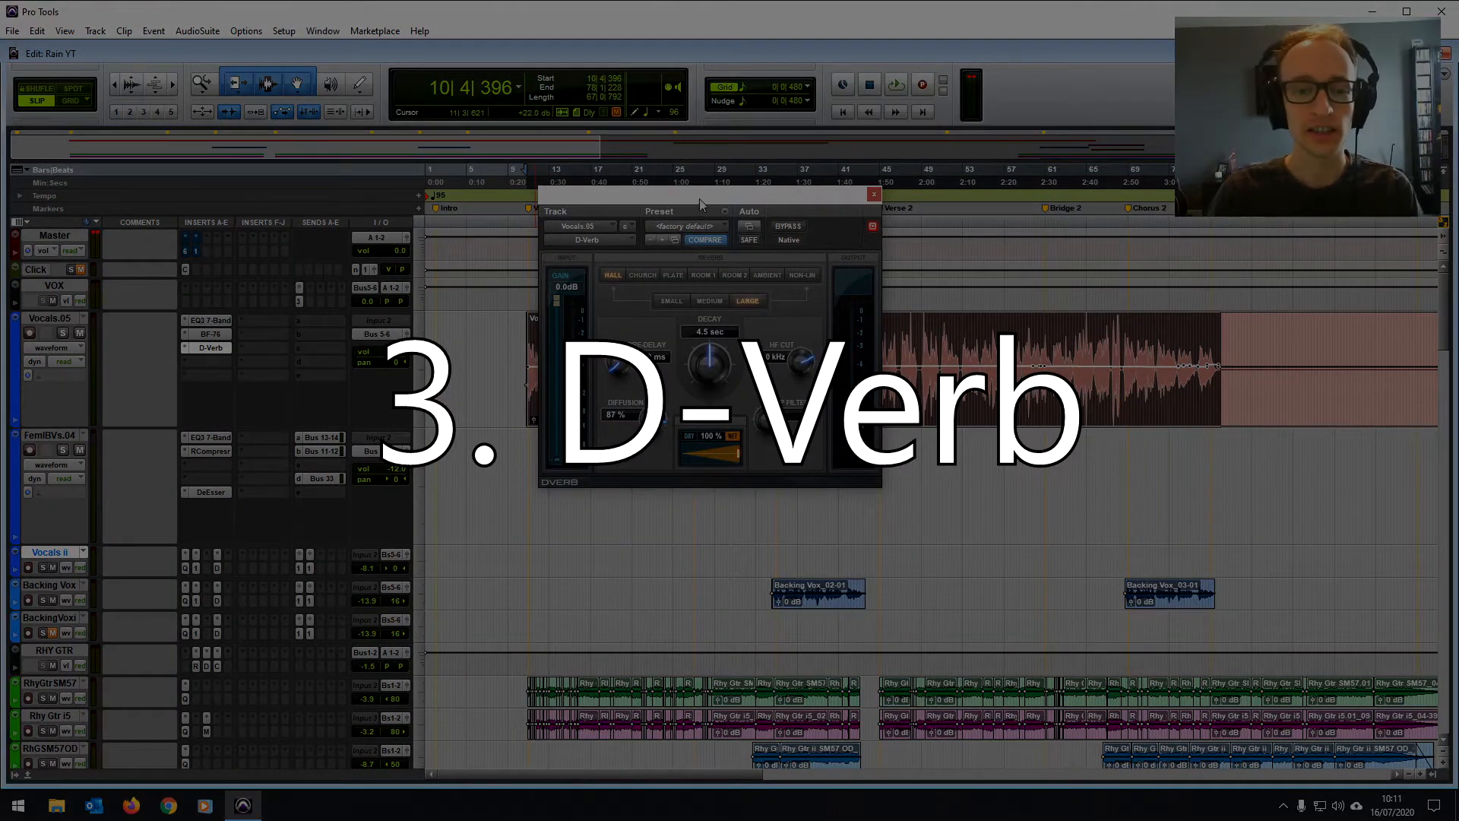
Step: Examine the available reverb plug-ins for the next free insert on the Vocals.05 track without adding one
left_click_drag(699, 199, 691, 229)
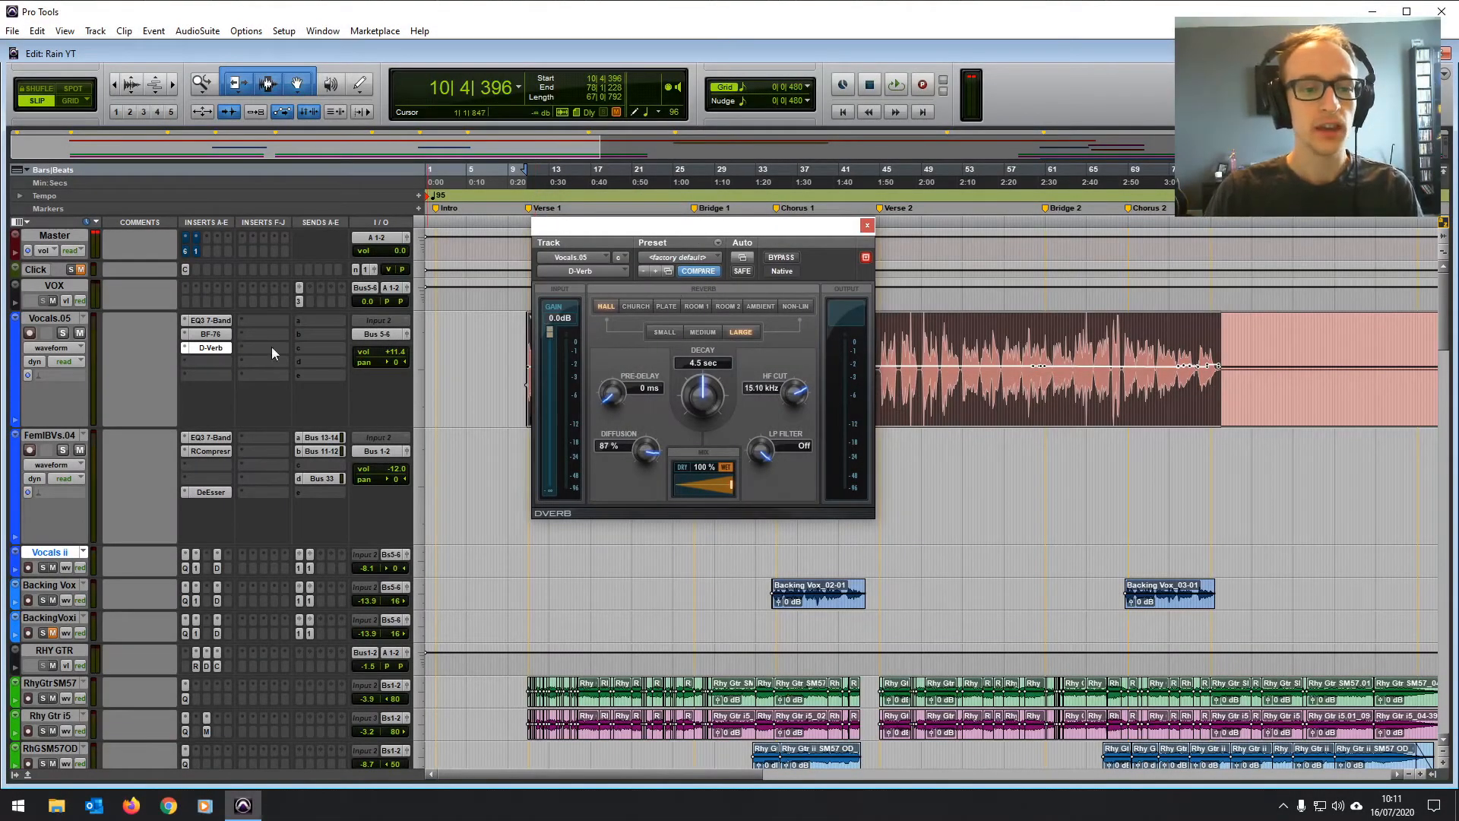
left_click(213, 363)
mouse_move(281, 385)
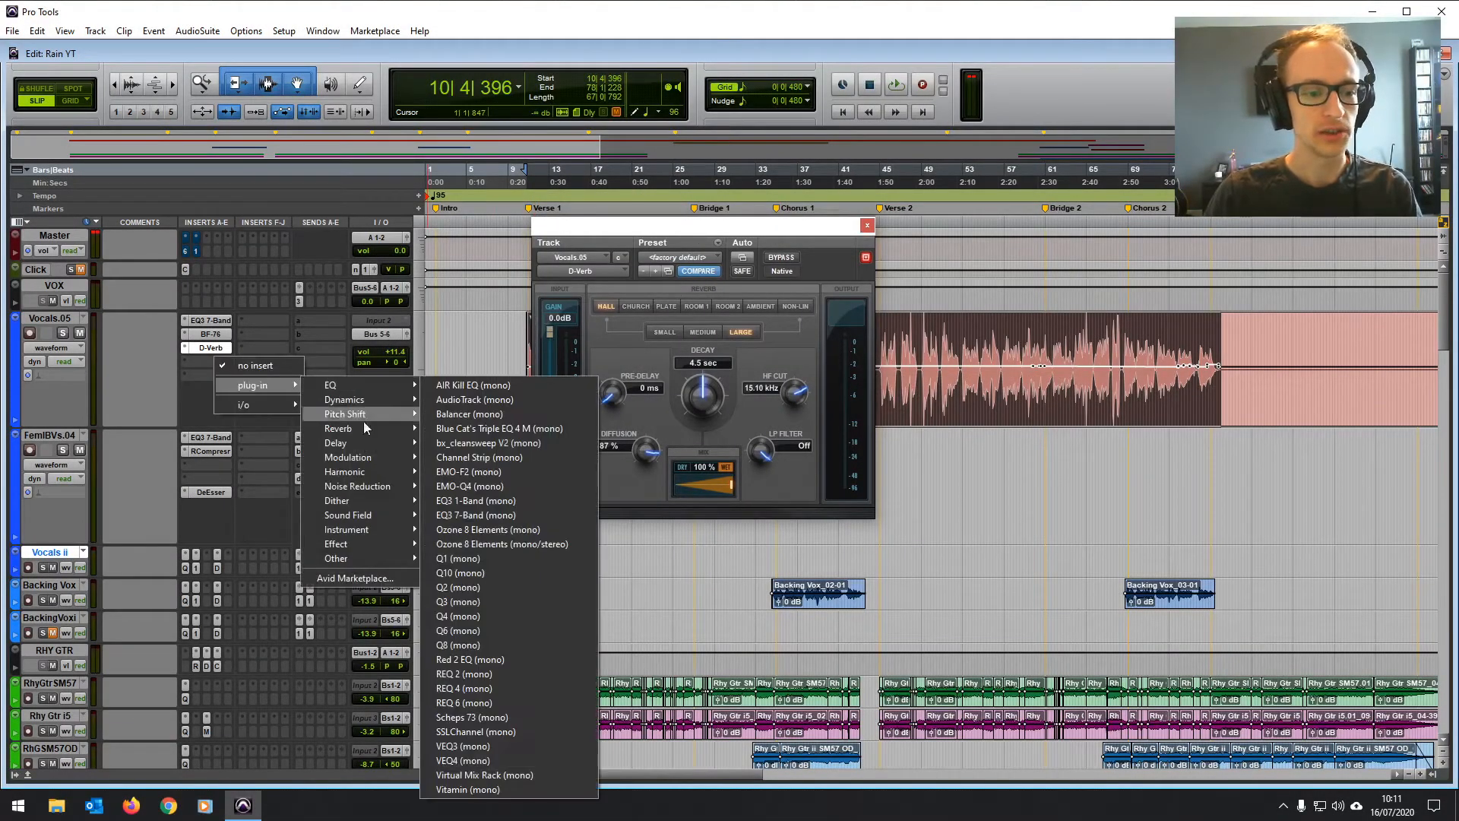
mouse_move(365, 430)
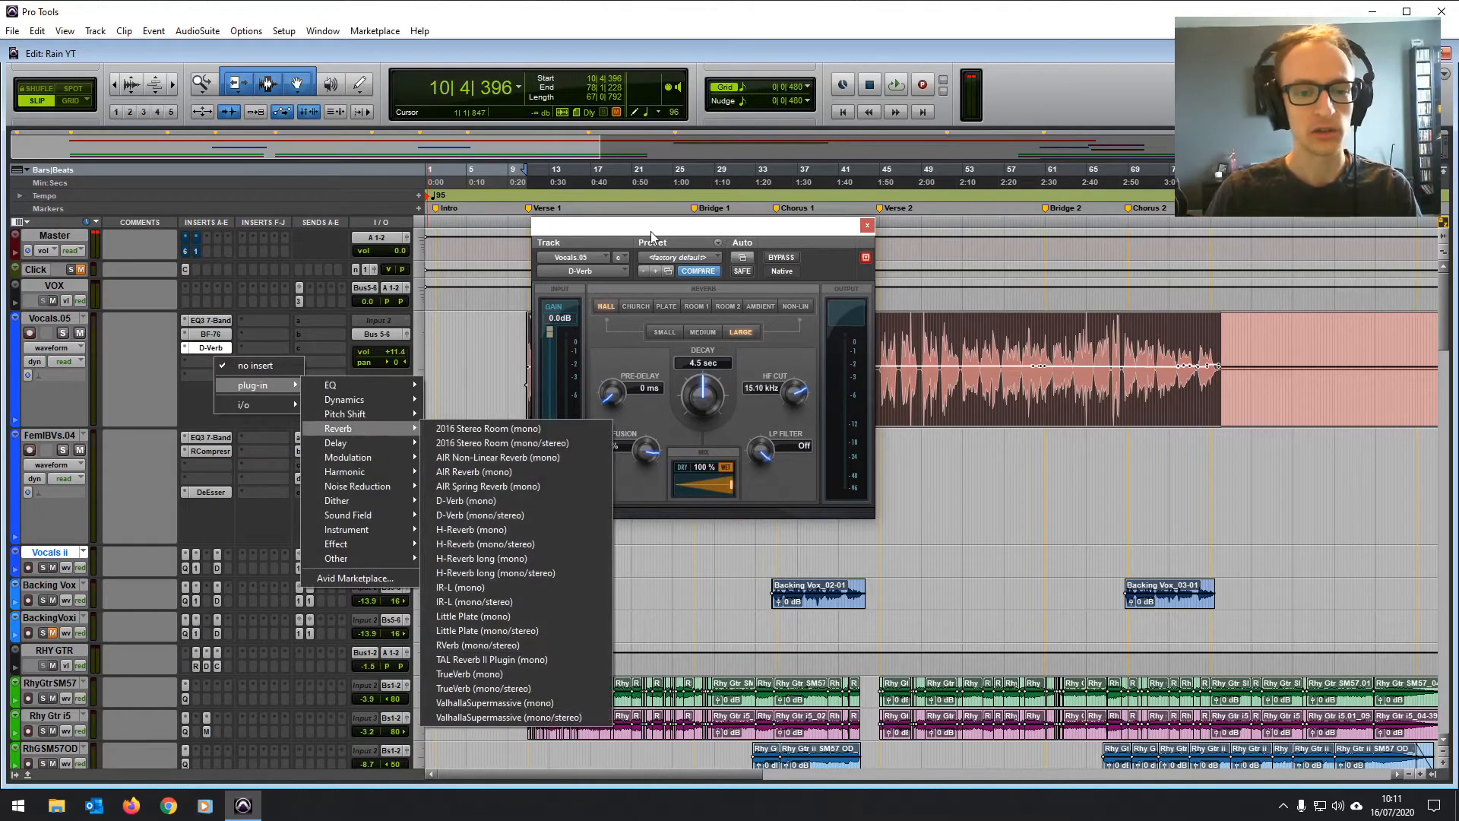
left_click(650, 231)
left_click_drag(650, 231, 688, 226)
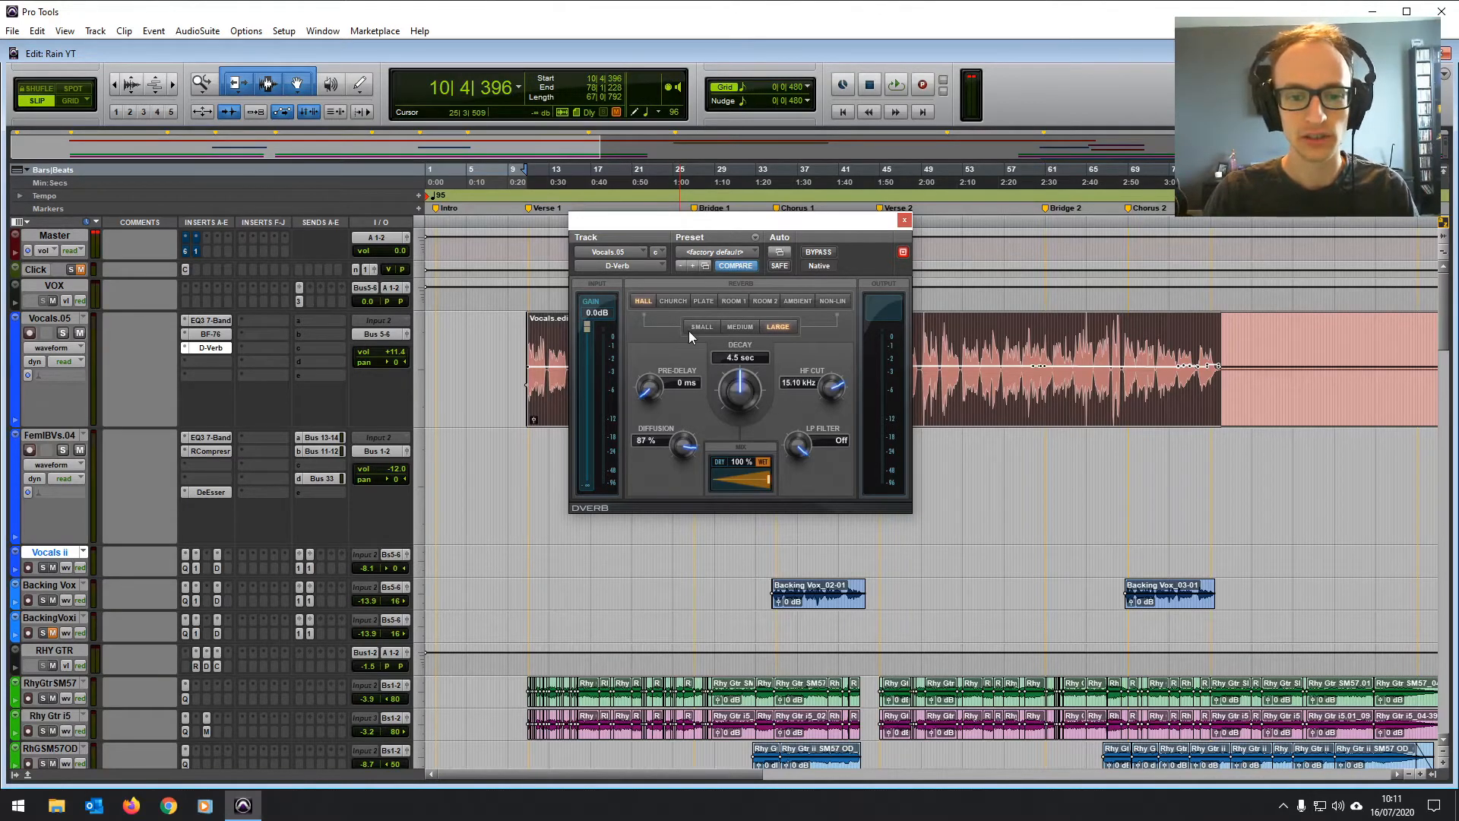
Step: Try the Medium and Small sizes of the D-Verb Hall and return to Large with a 1.7 sec decay
left_click(739, 326)
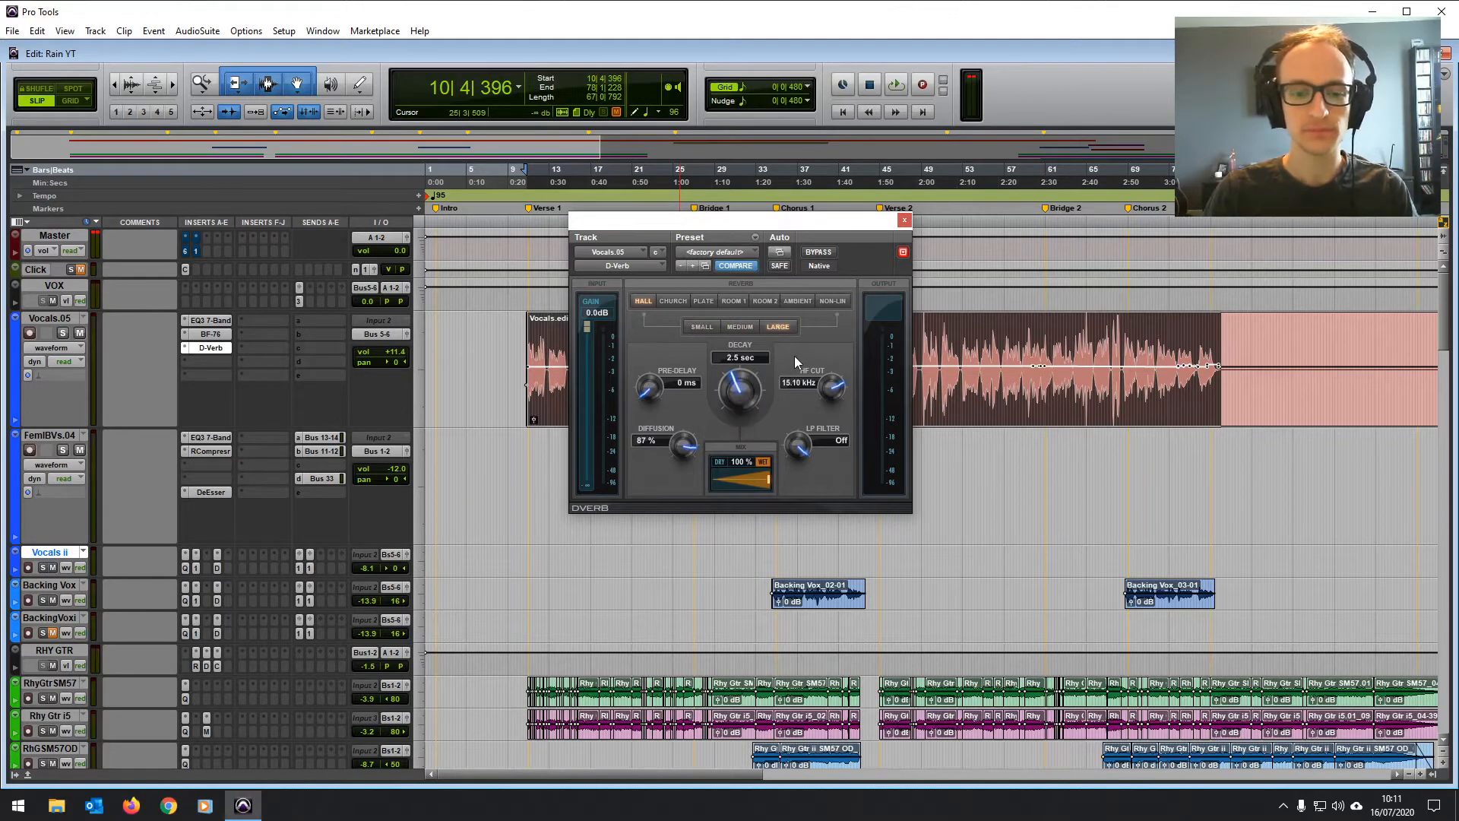
left_click(707, 327)
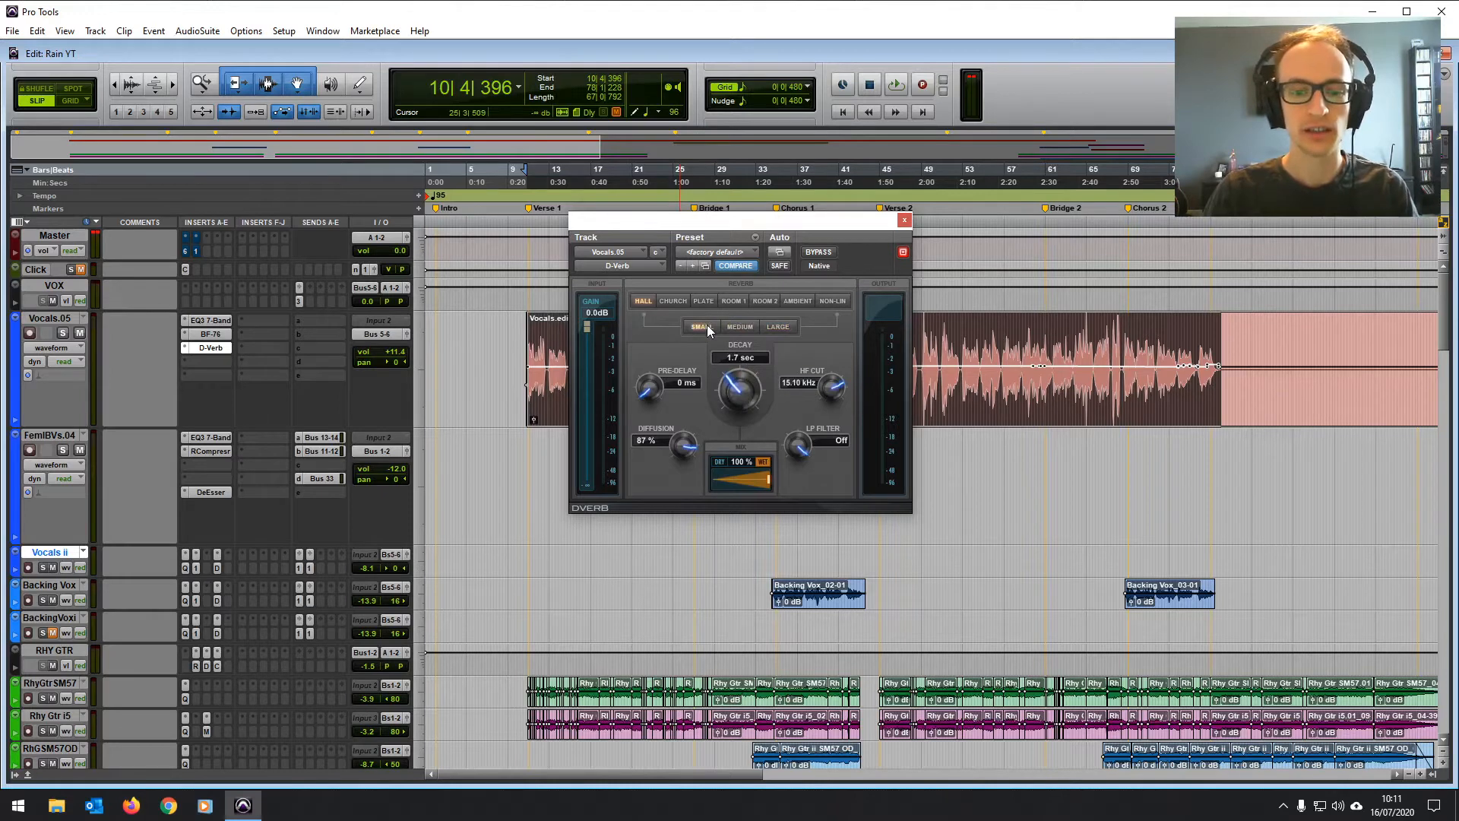
left_click(771, 328)
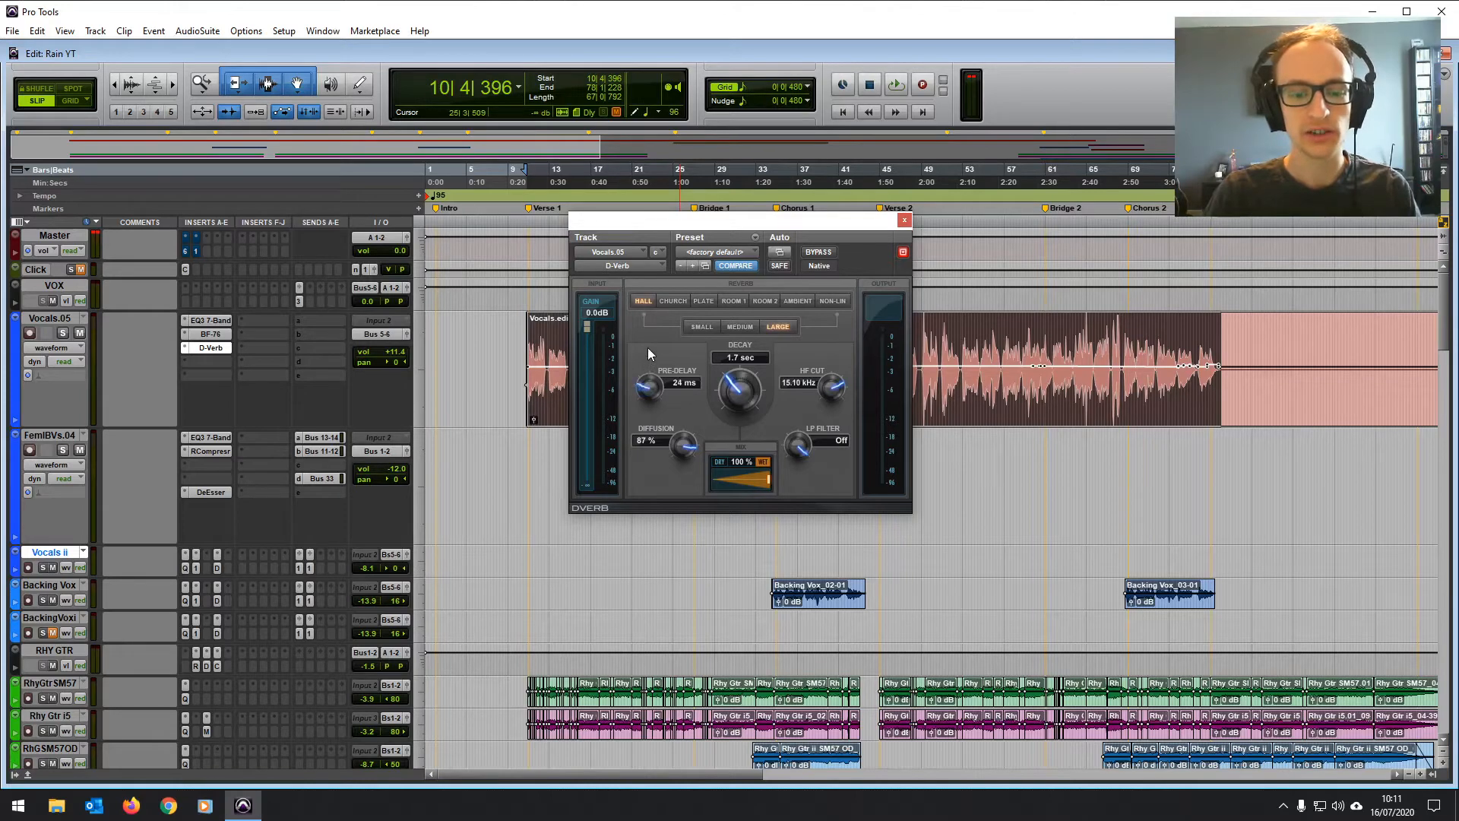
Step: Set D-Verb's pre-delay to 29 ms, diffusion to 66 % and low-pass filter to 18.17 kHz
left_click_drag(649, 341, 649, 340)
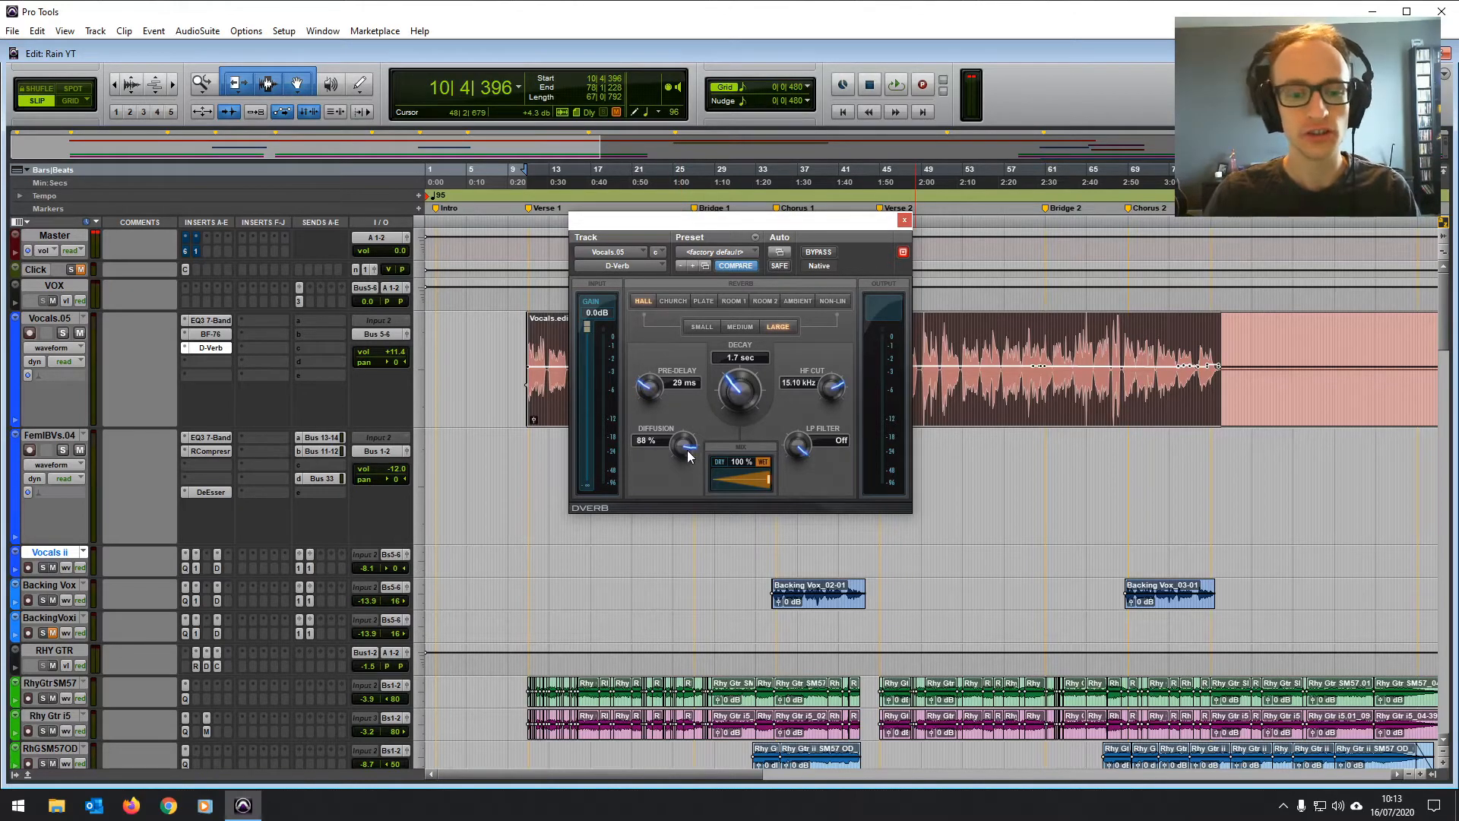
left_click_drag(689, 455, 693, 508)
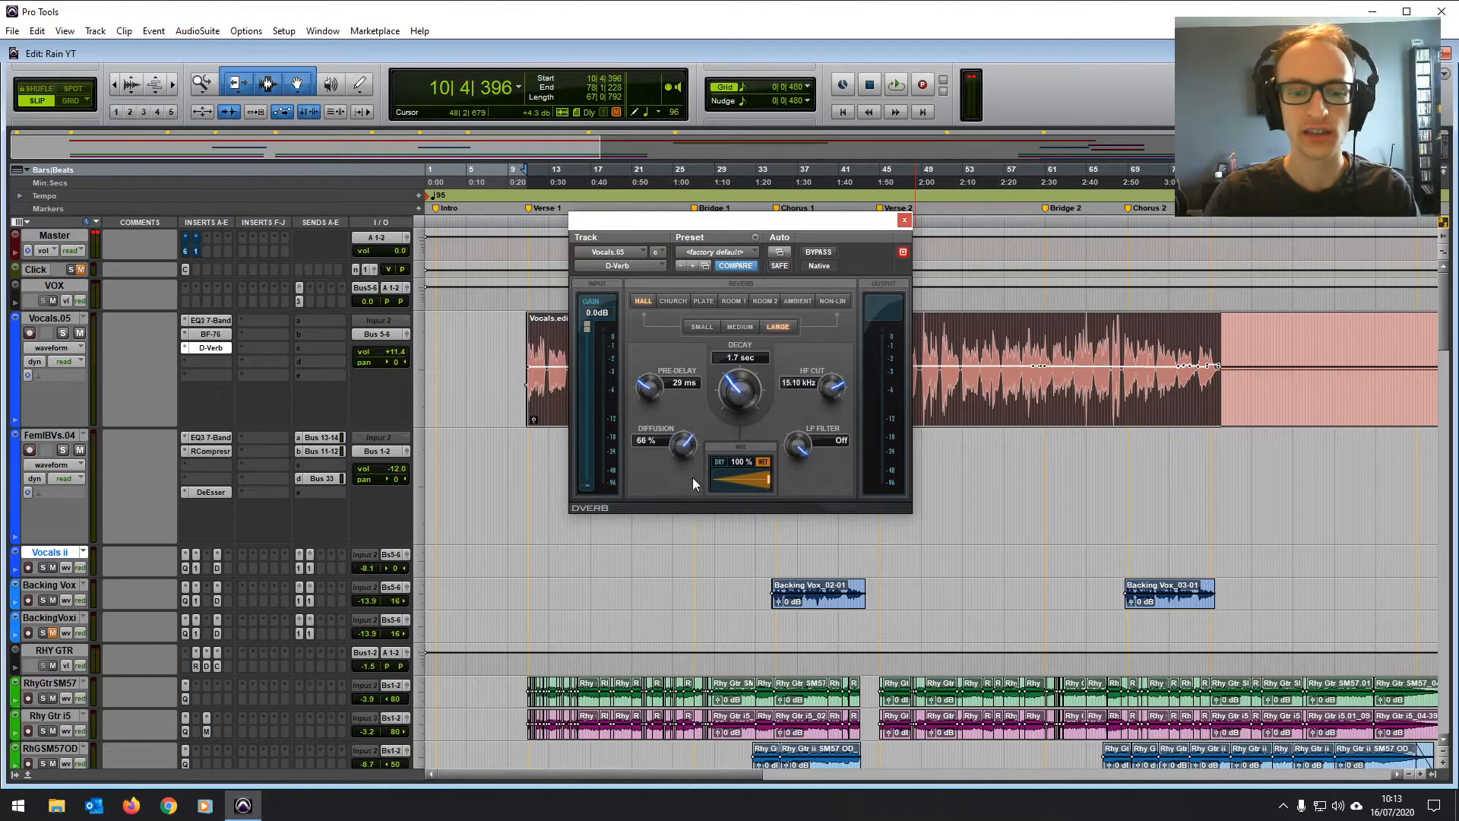
left_click_drag(799, 445, 796, 458)
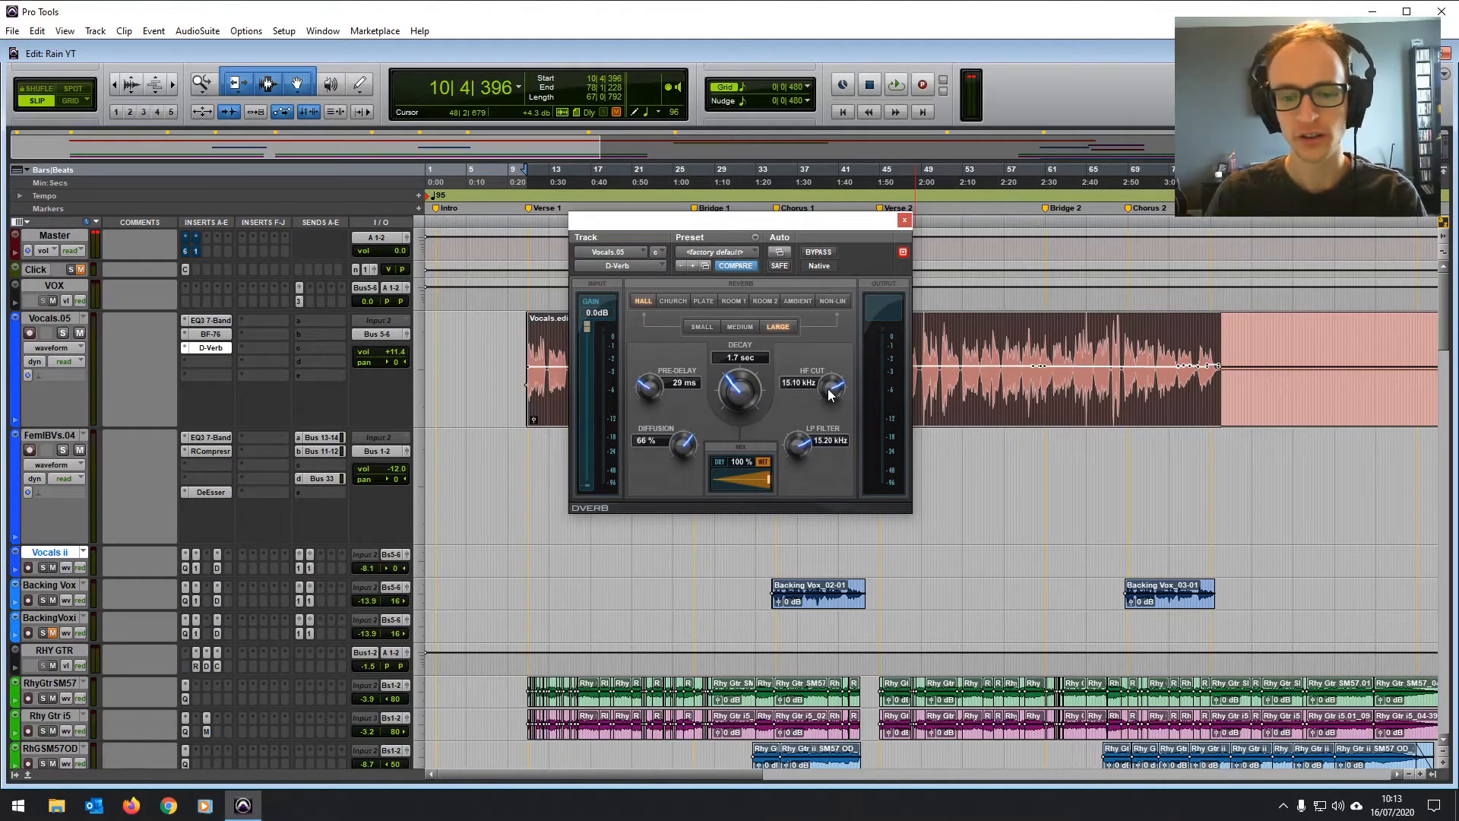
left_click_drag(801, 448, 794, 408)
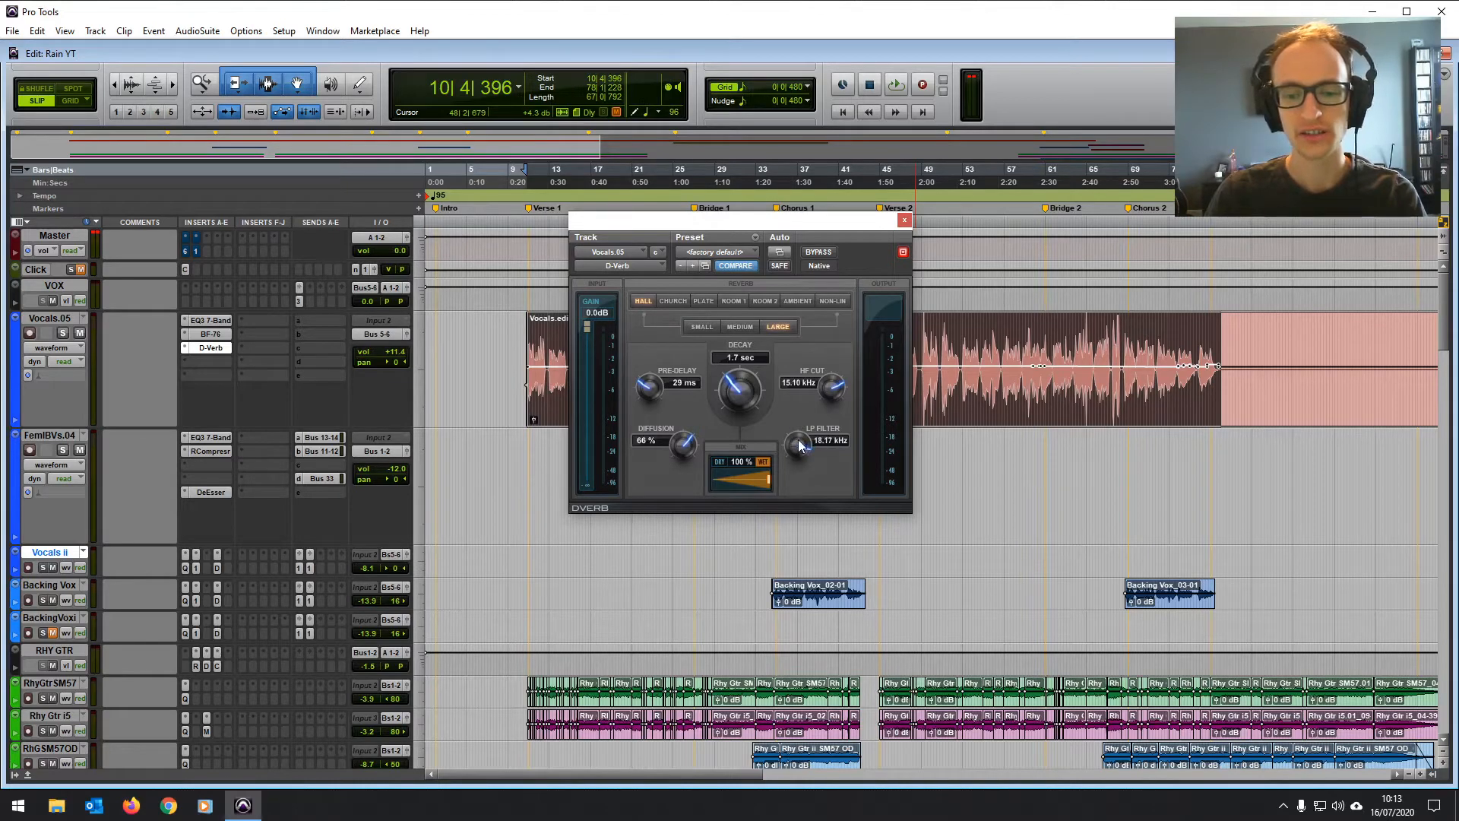
Step: Open the EQ3 7-Band on Vocals.05 and enable its low-pass filter at 20 kHz with a 12 dB/oct slope
left_click(212, 321)
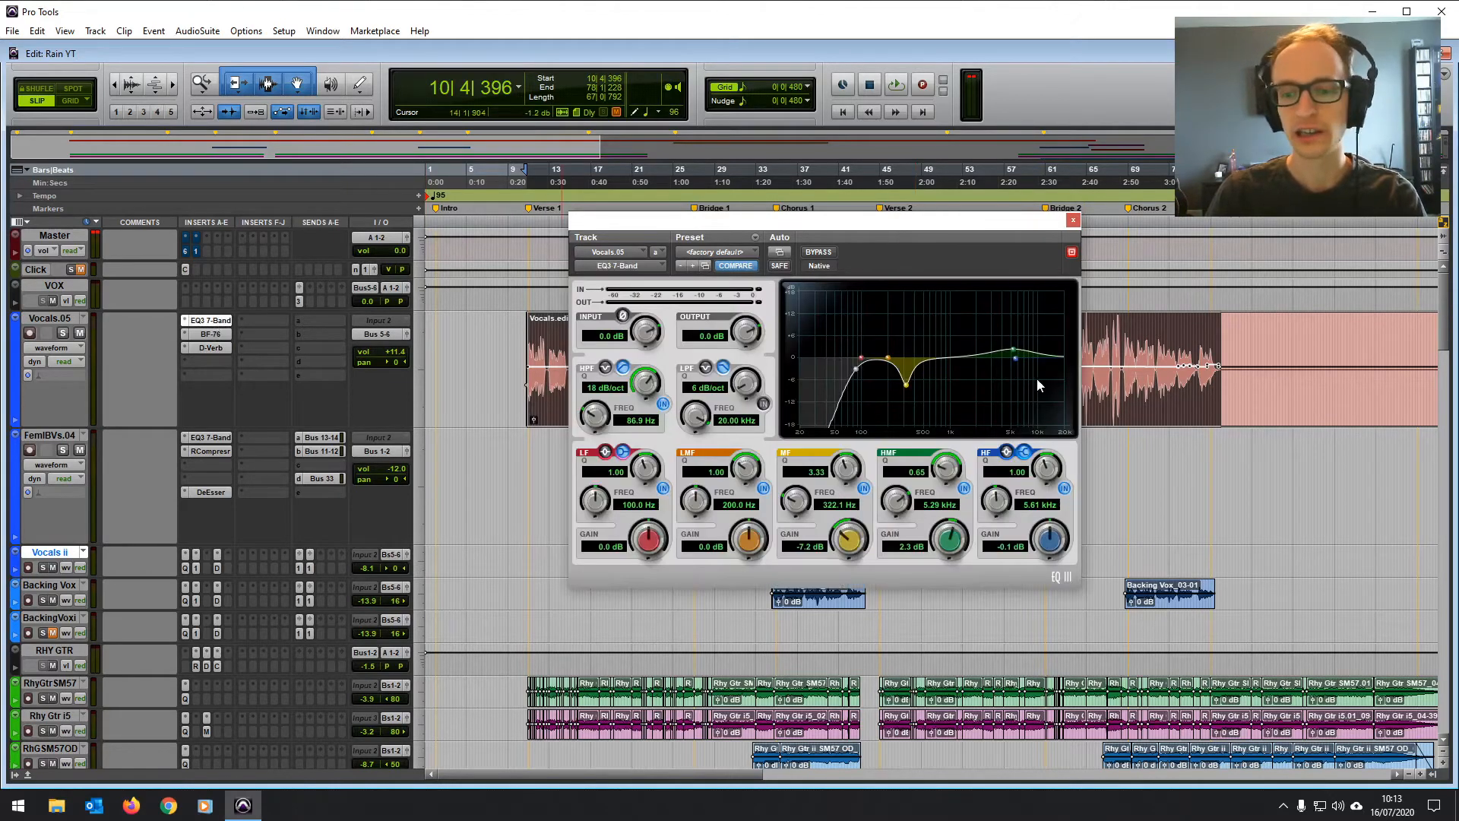
left_click_drag(754, 380, 756, 371)
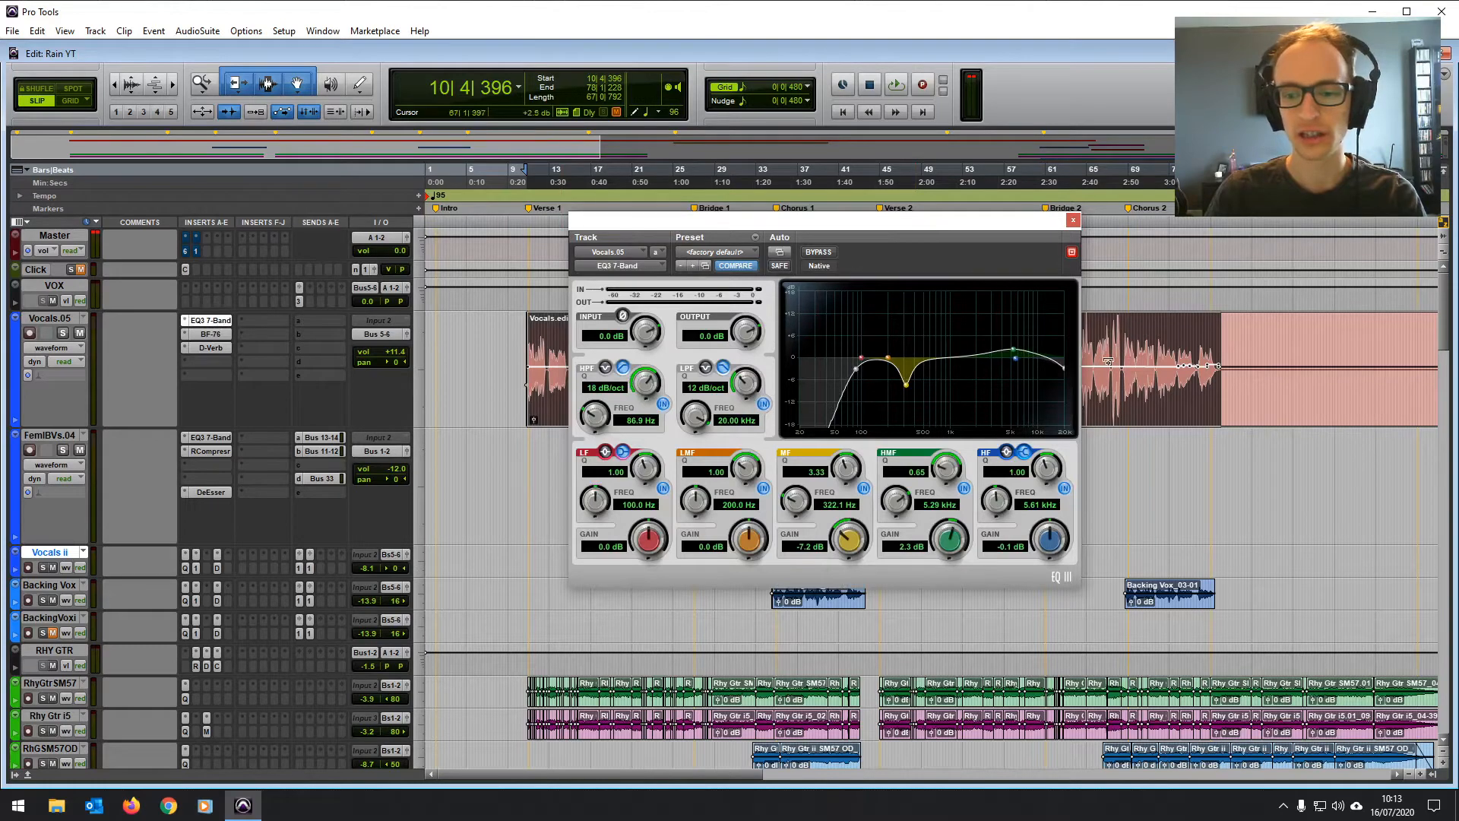
Step: Turn off the EQ3 7-Band's low-pass filter, close the EQ and open D-Verb on Vocals.05
mouse_move(1064, 372)
left_mouse_down()
mouse_move(1024, 370)
mouse_move(1066, 363)
left_mouse_up()
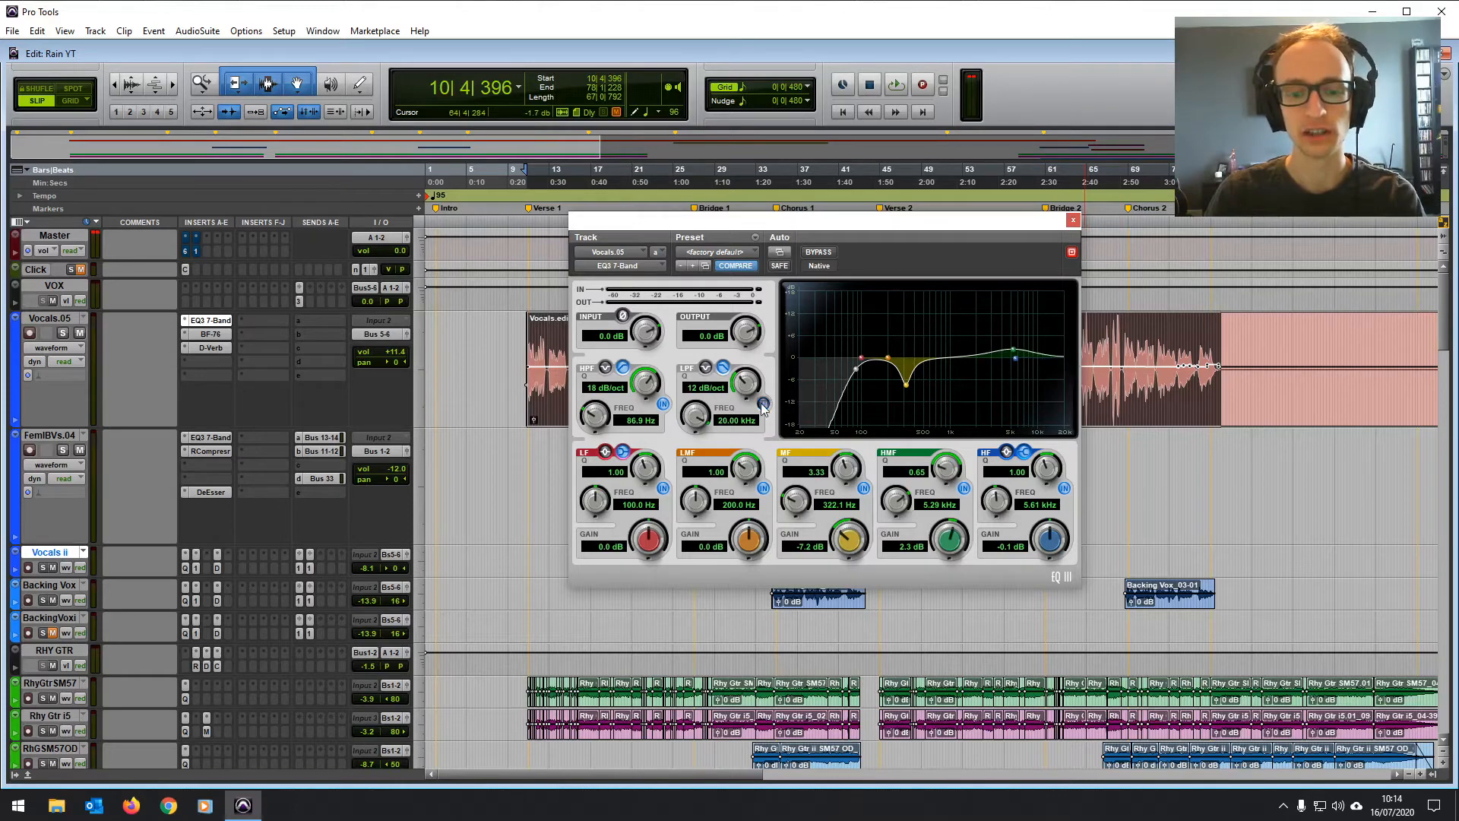
left_click(1072, 219)
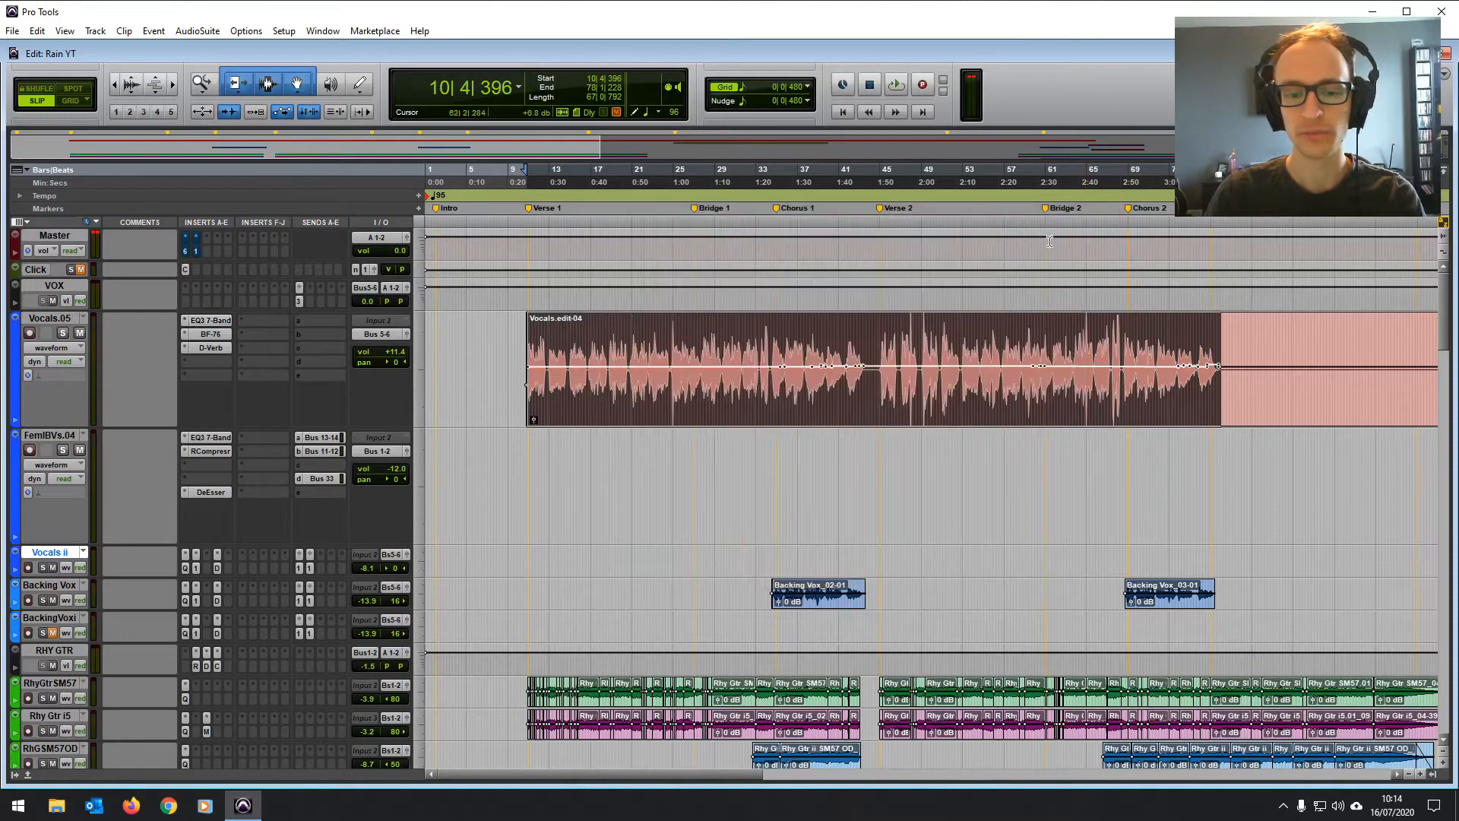
left_click(205, 347)
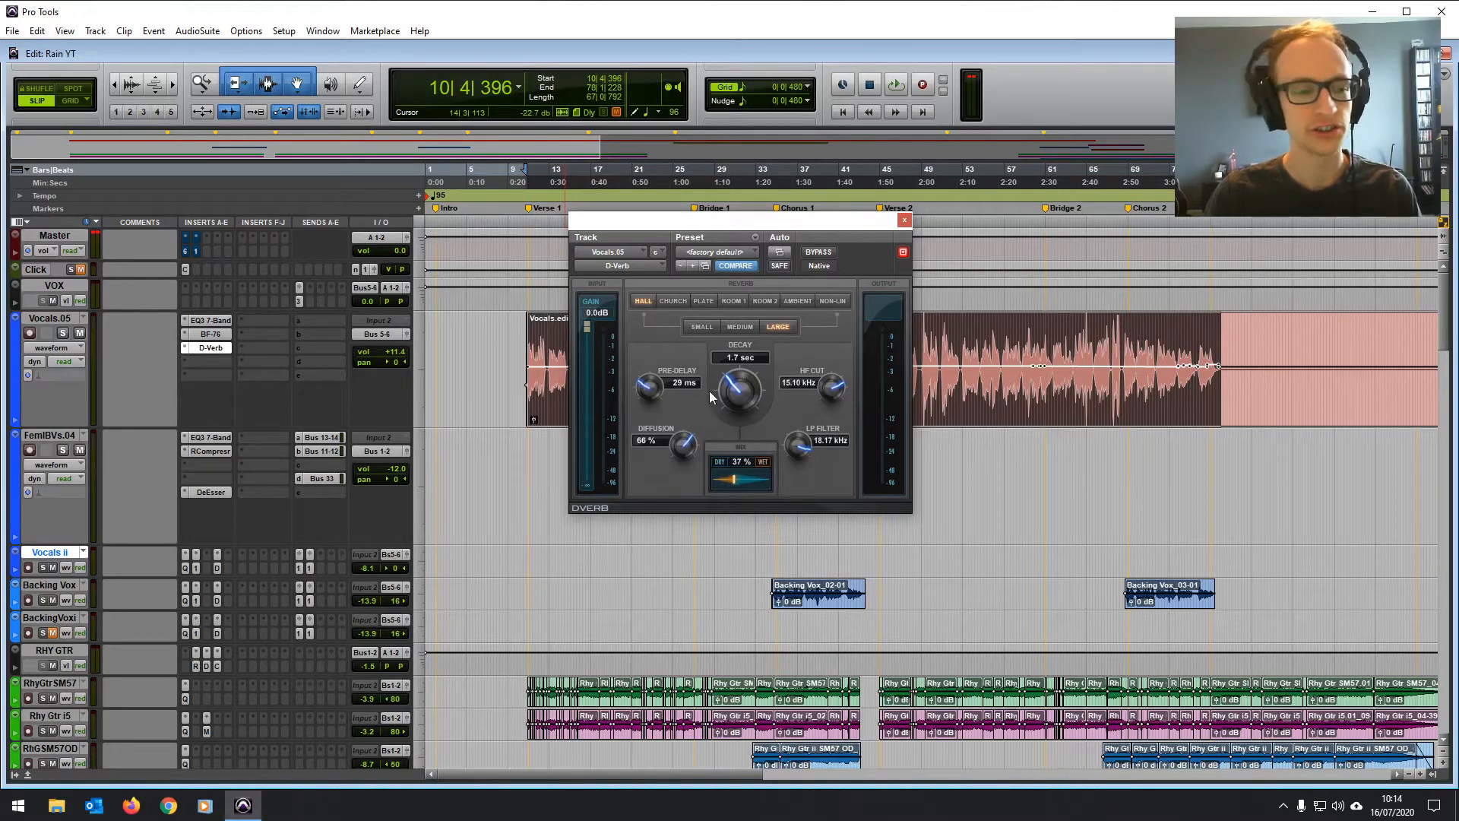
Step: Play the track and try D-Verb's Medium Hall with the mix at 44 % and an adjusted decay
key("space")
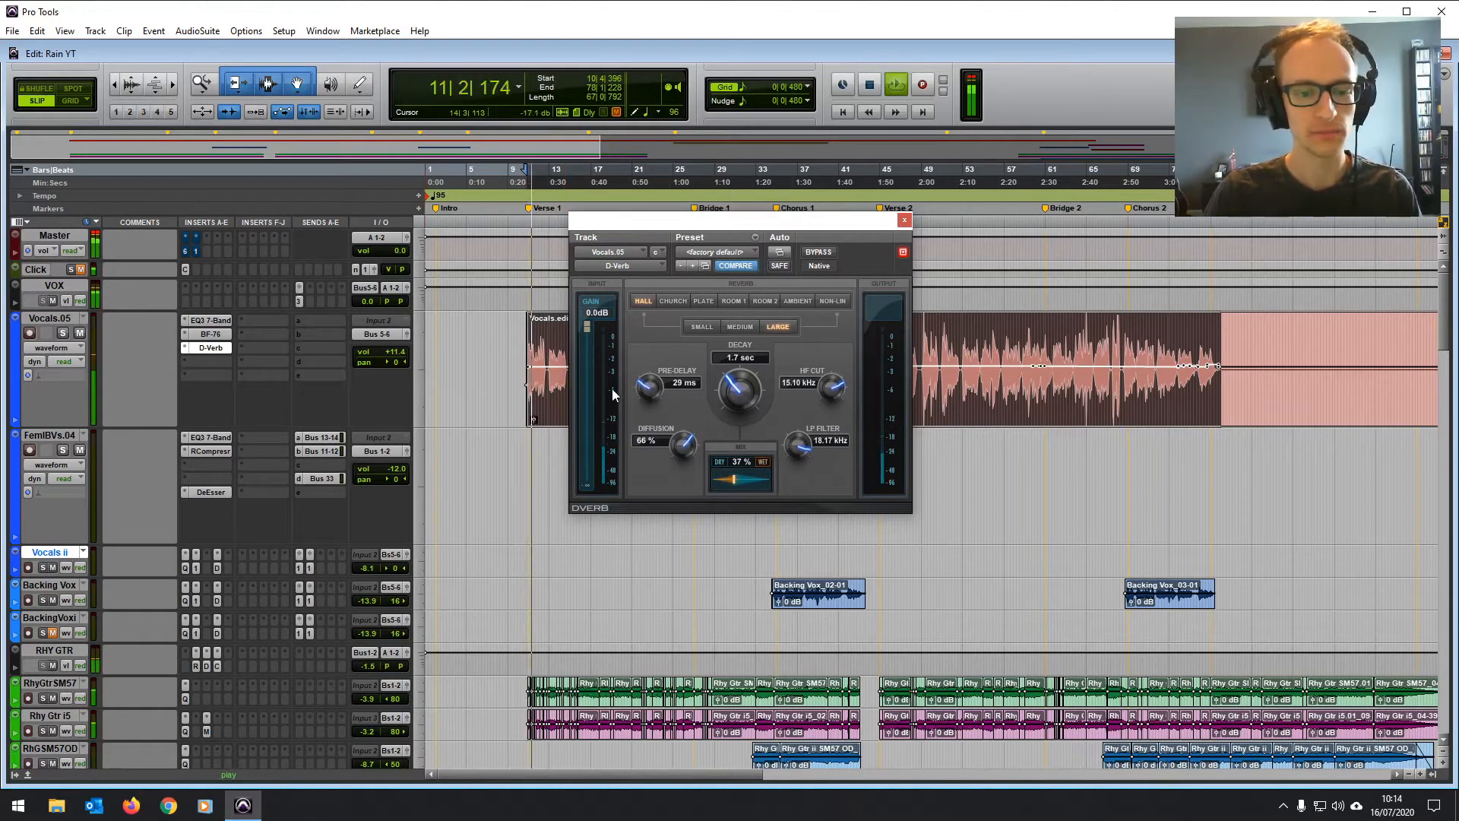
left_click(741, 327)
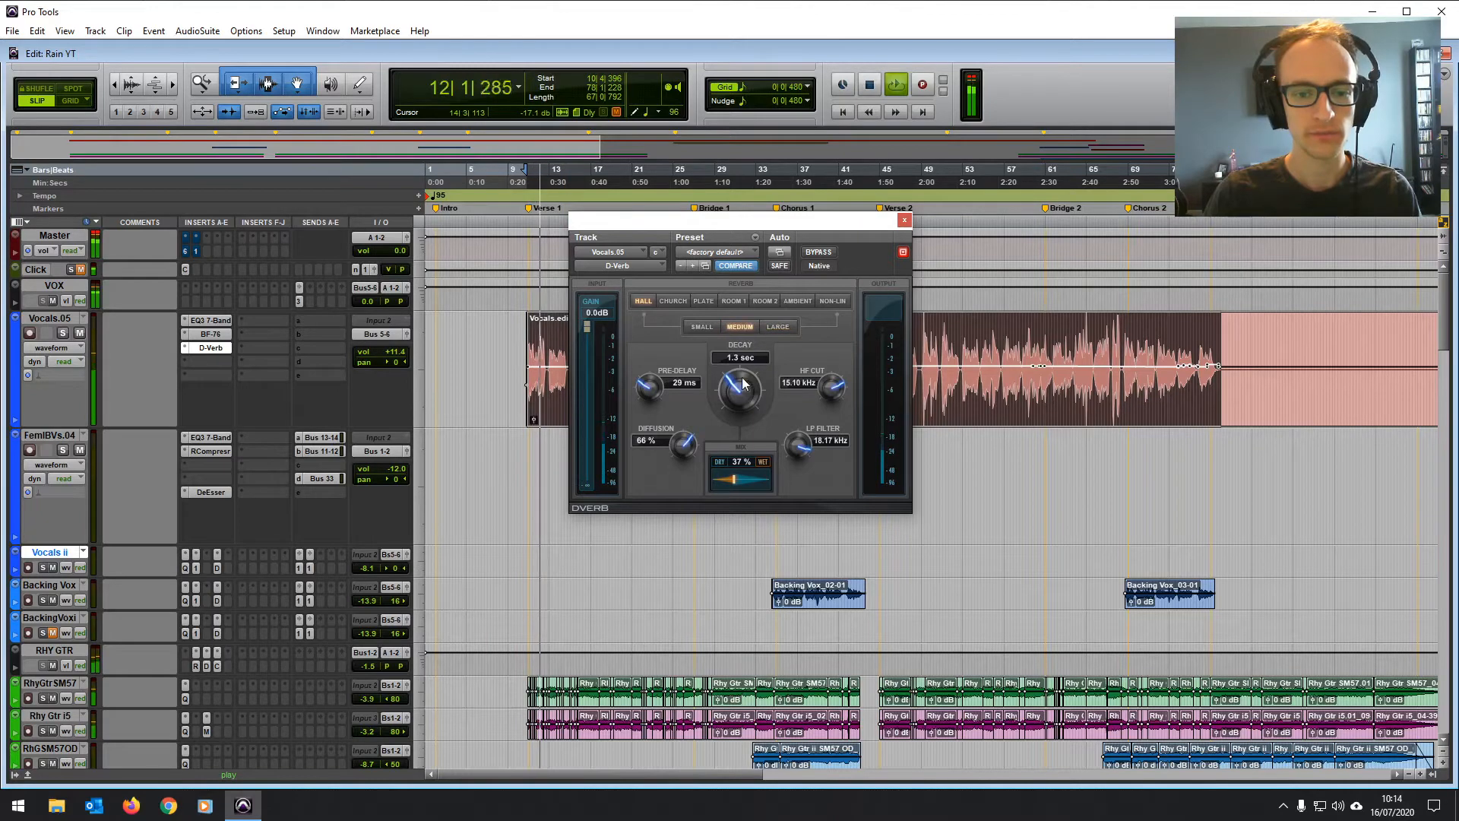
left_click_drag(739, 473, 742, 475)
left_click_drag(741, 396, 746, 378)
Step: Try D-Verb's Church algorithm at Small size with a 3.7 sec decay
left_click(672, 300)
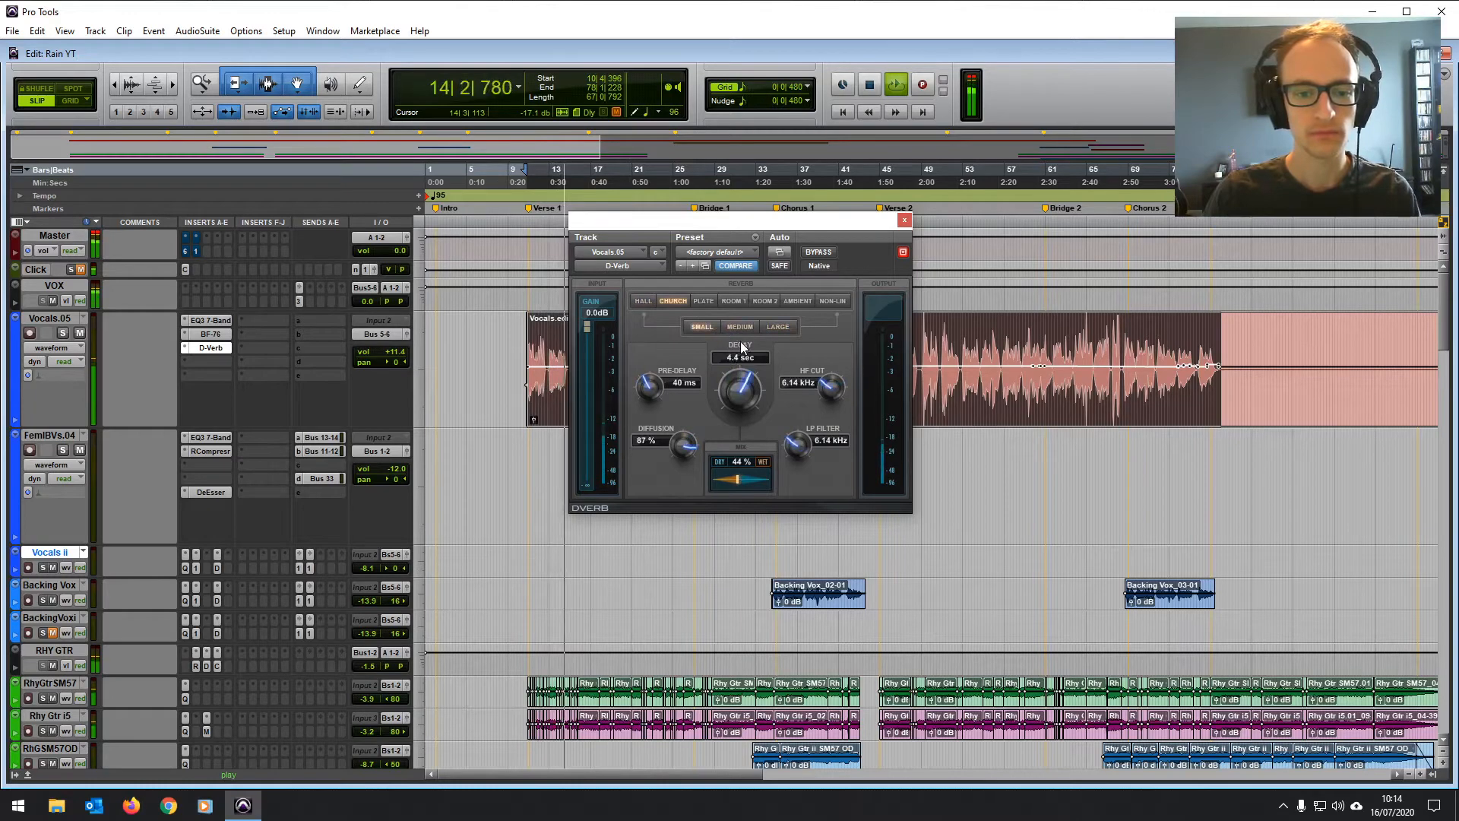
left_click(702, 327)
left_click_drag(737, 398, 736, 404)
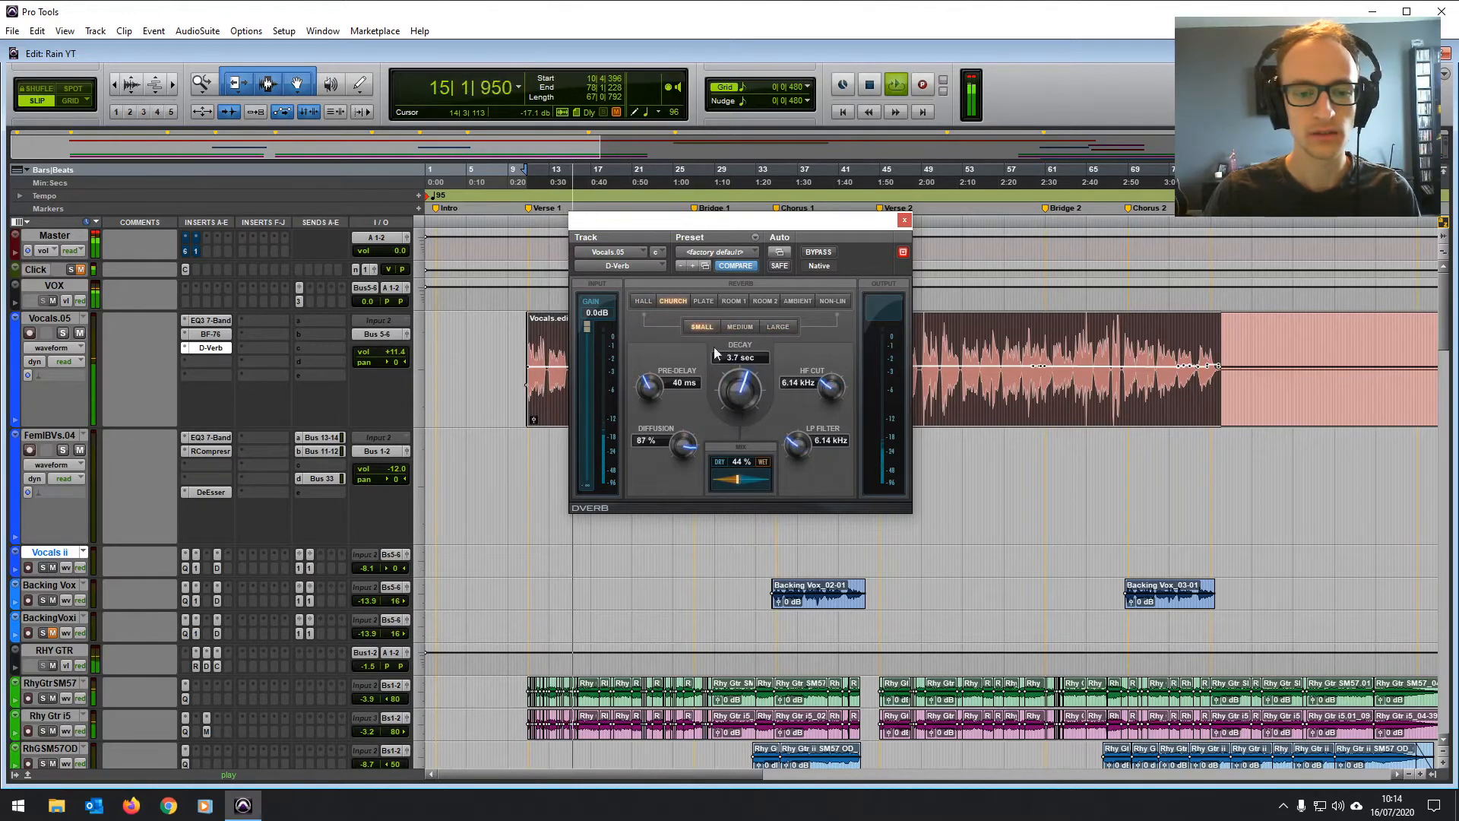
Step: Audition D-Verb's Medium Plate, Room 1, Room 2, Ambient with a 410 ms decay, and Non-Lin, and stop playback
left_click(701, 301)
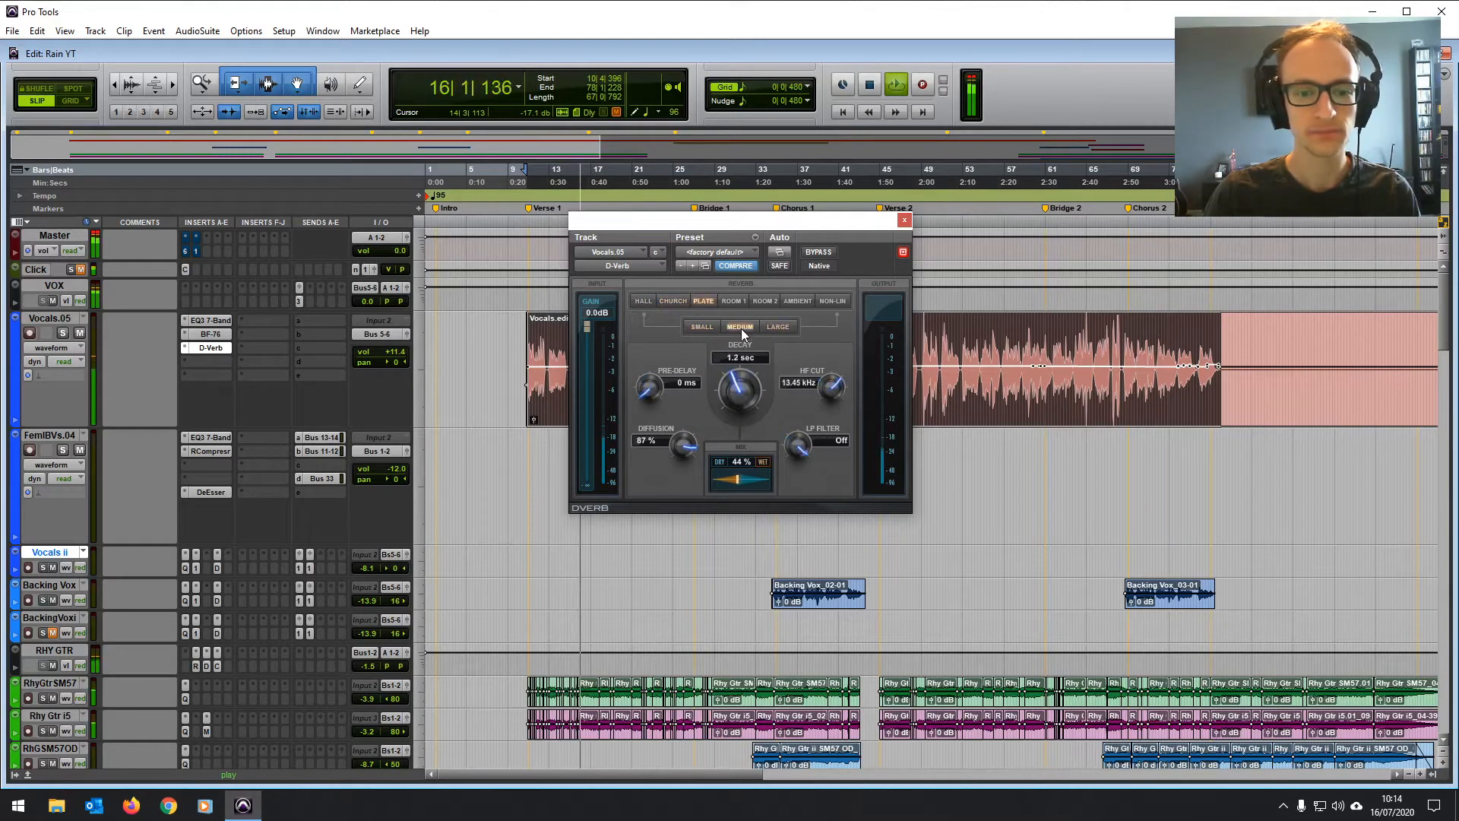
left_click(740, 328)
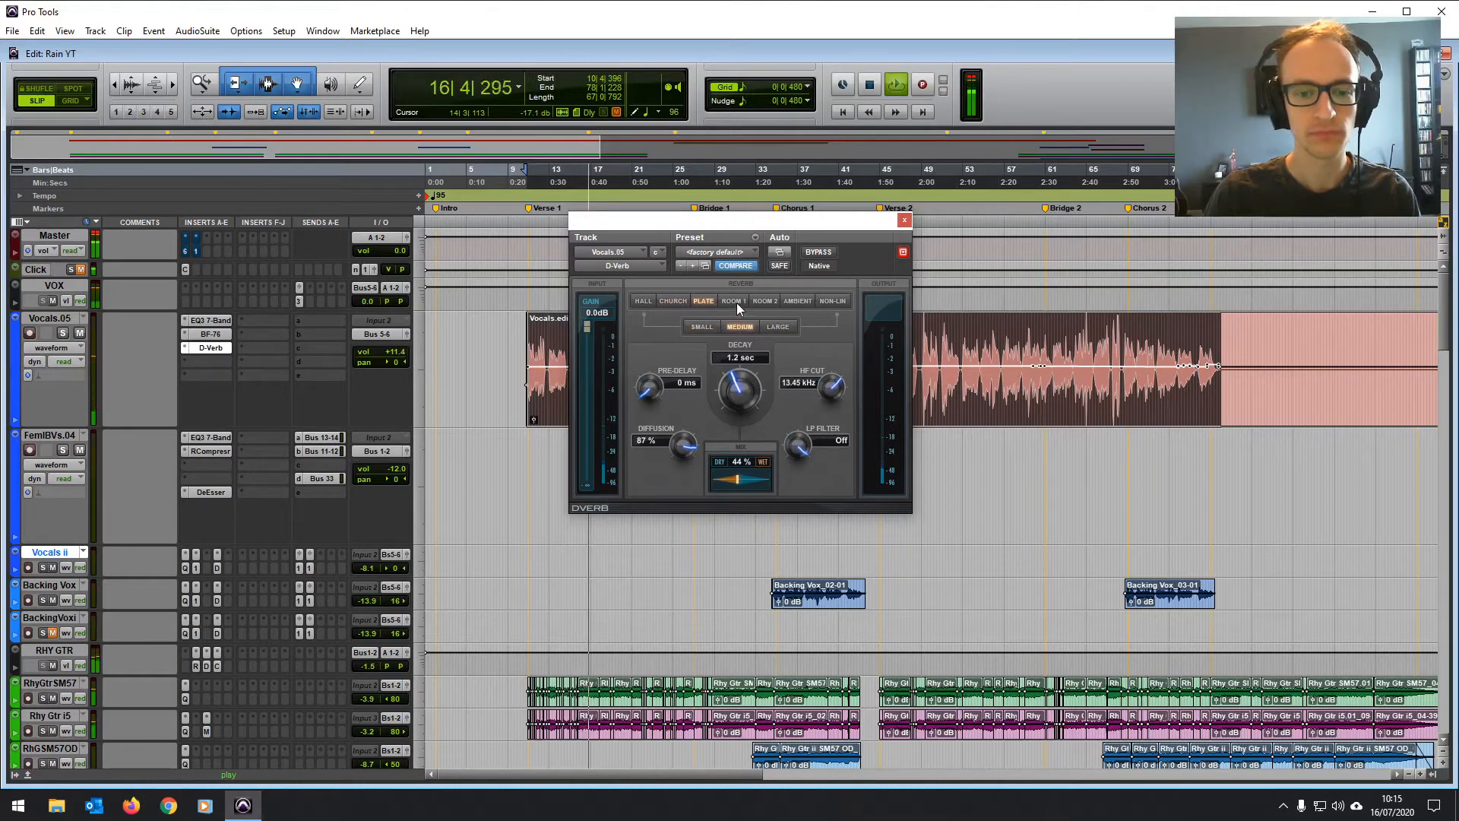
left_click(734, 301)
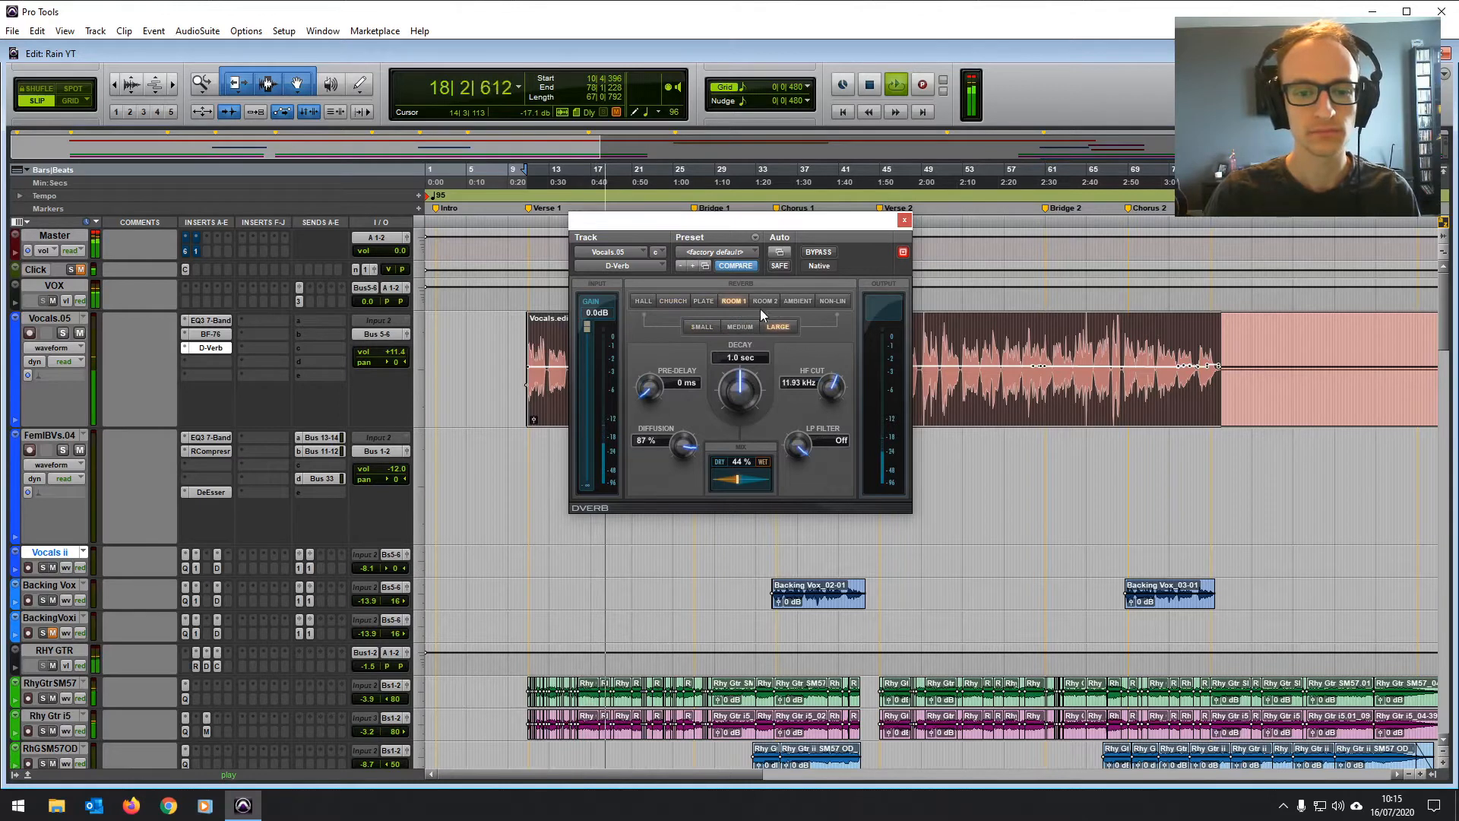
left_click(765, 301)
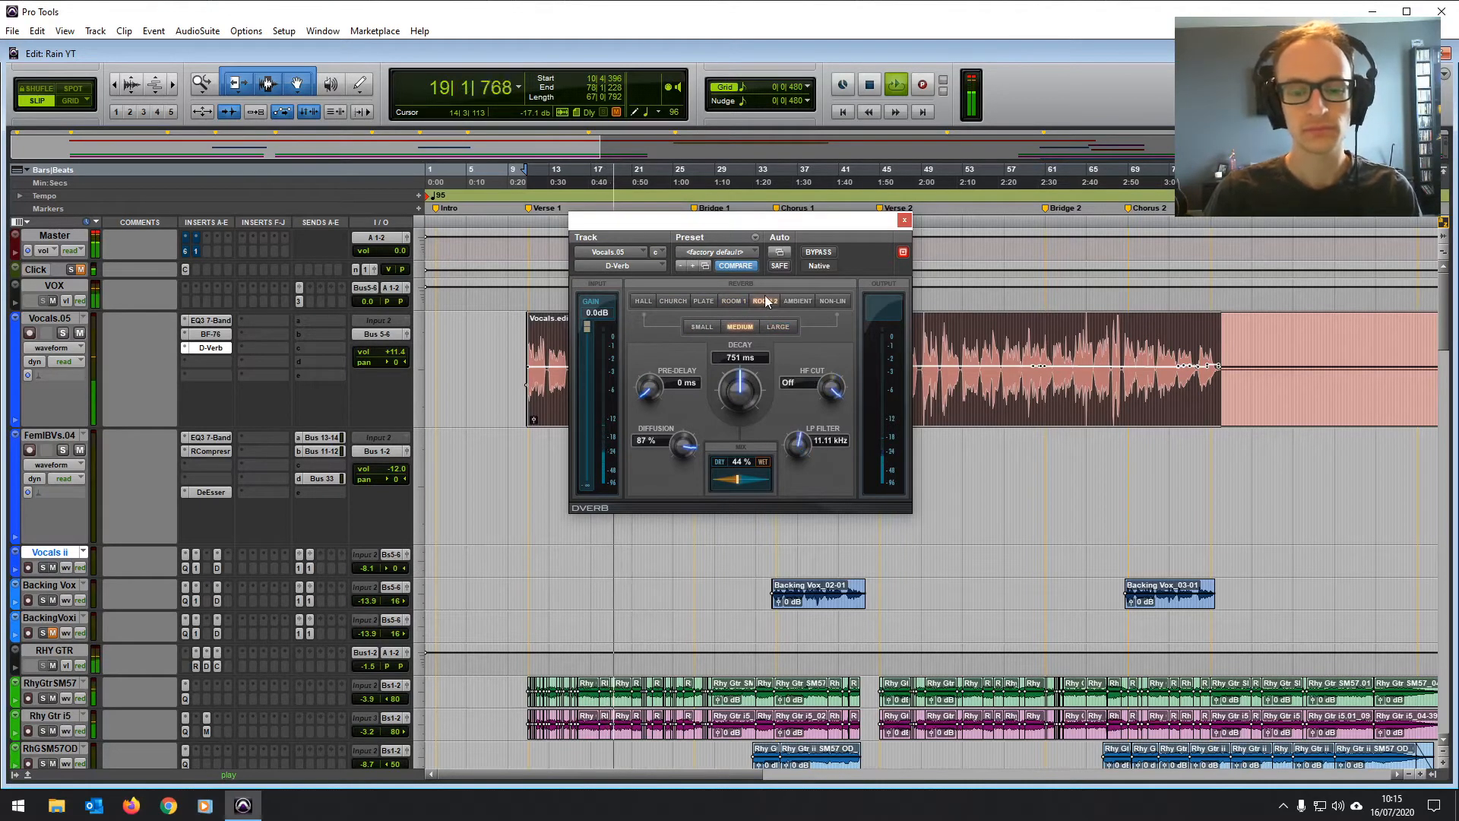
left_click(803, 299)
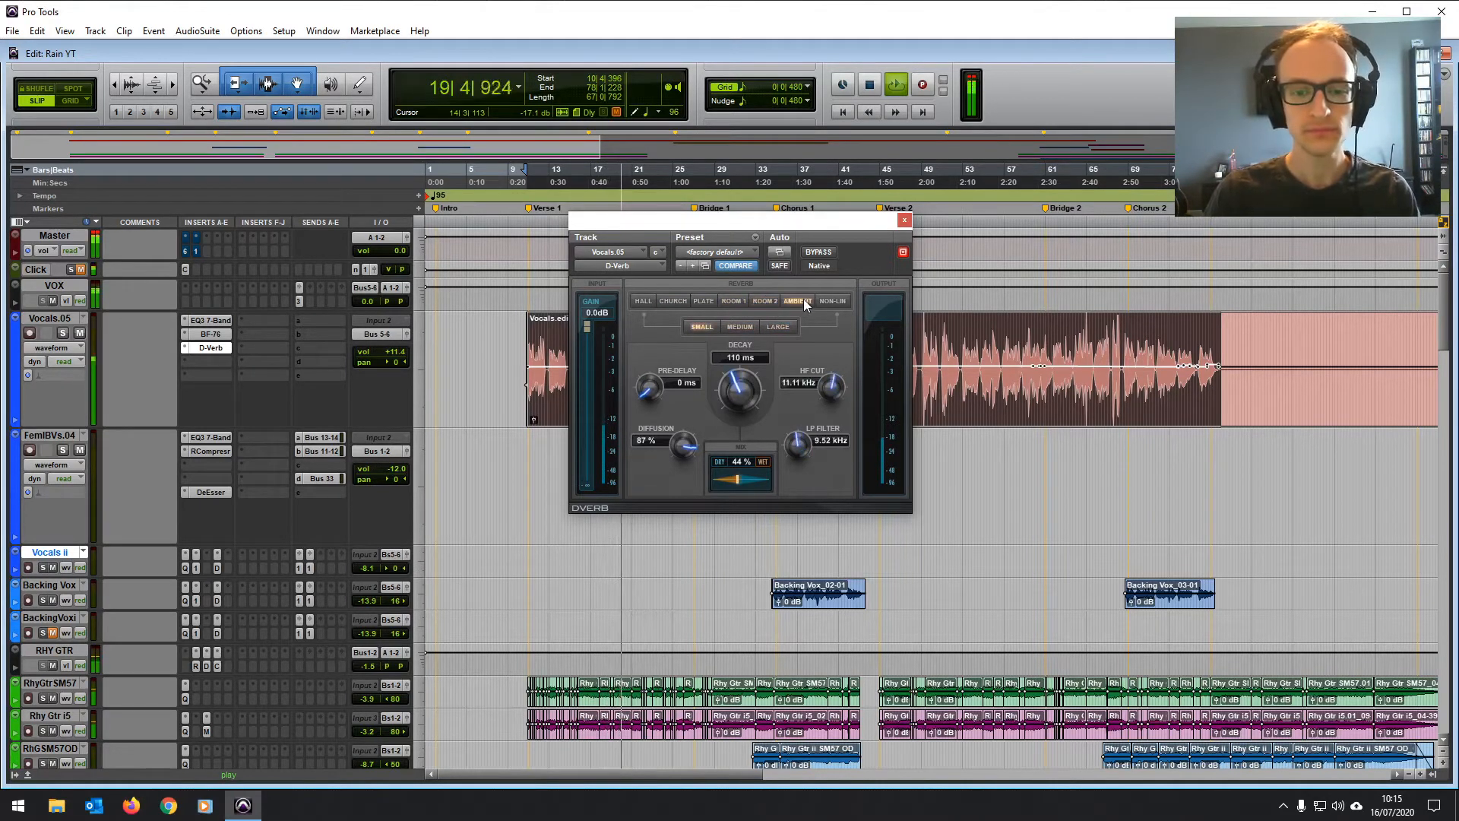
left_click_drag(739, 389, 746, 308)
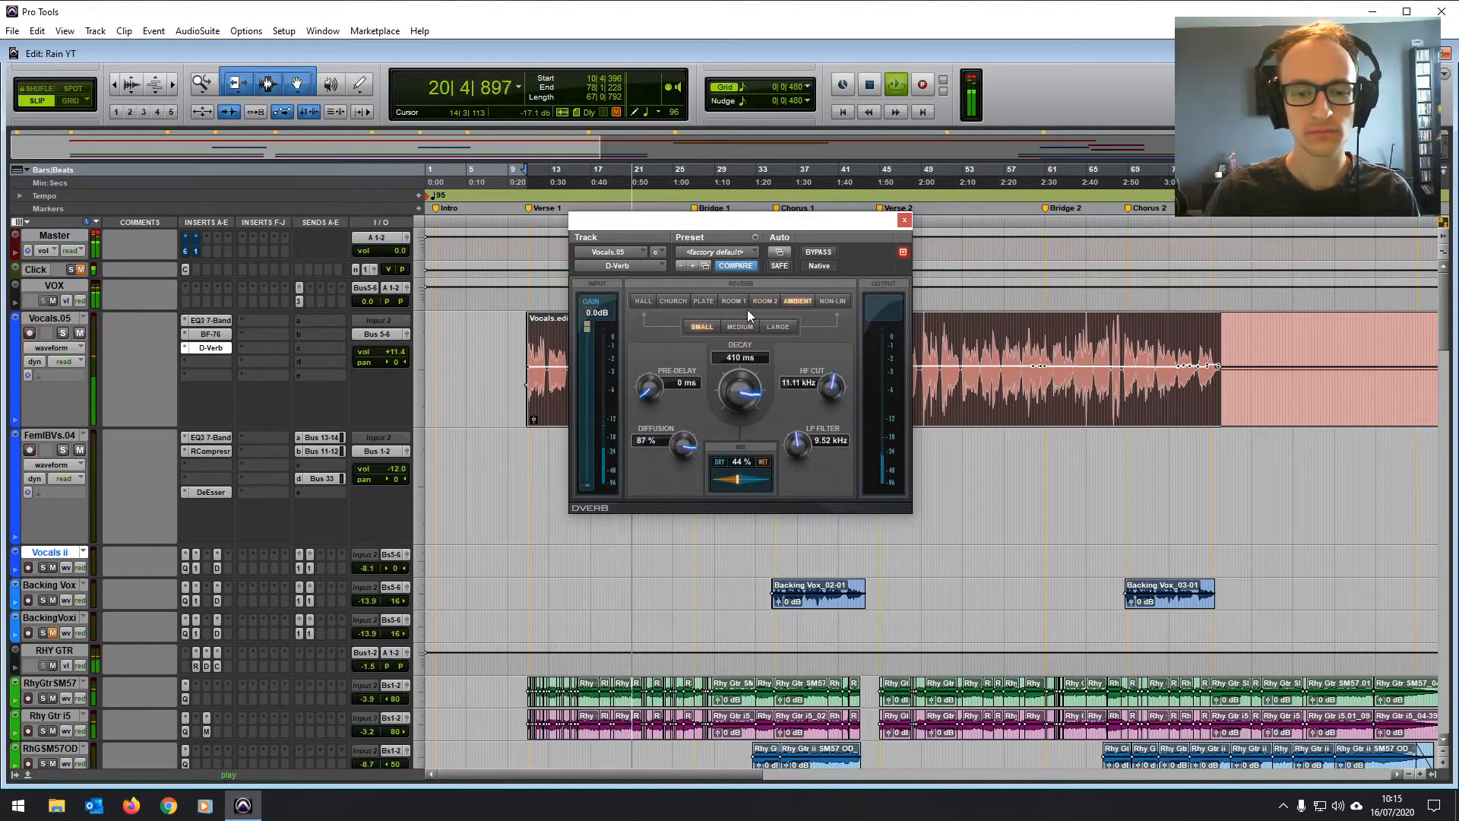
left_click(835, 302)
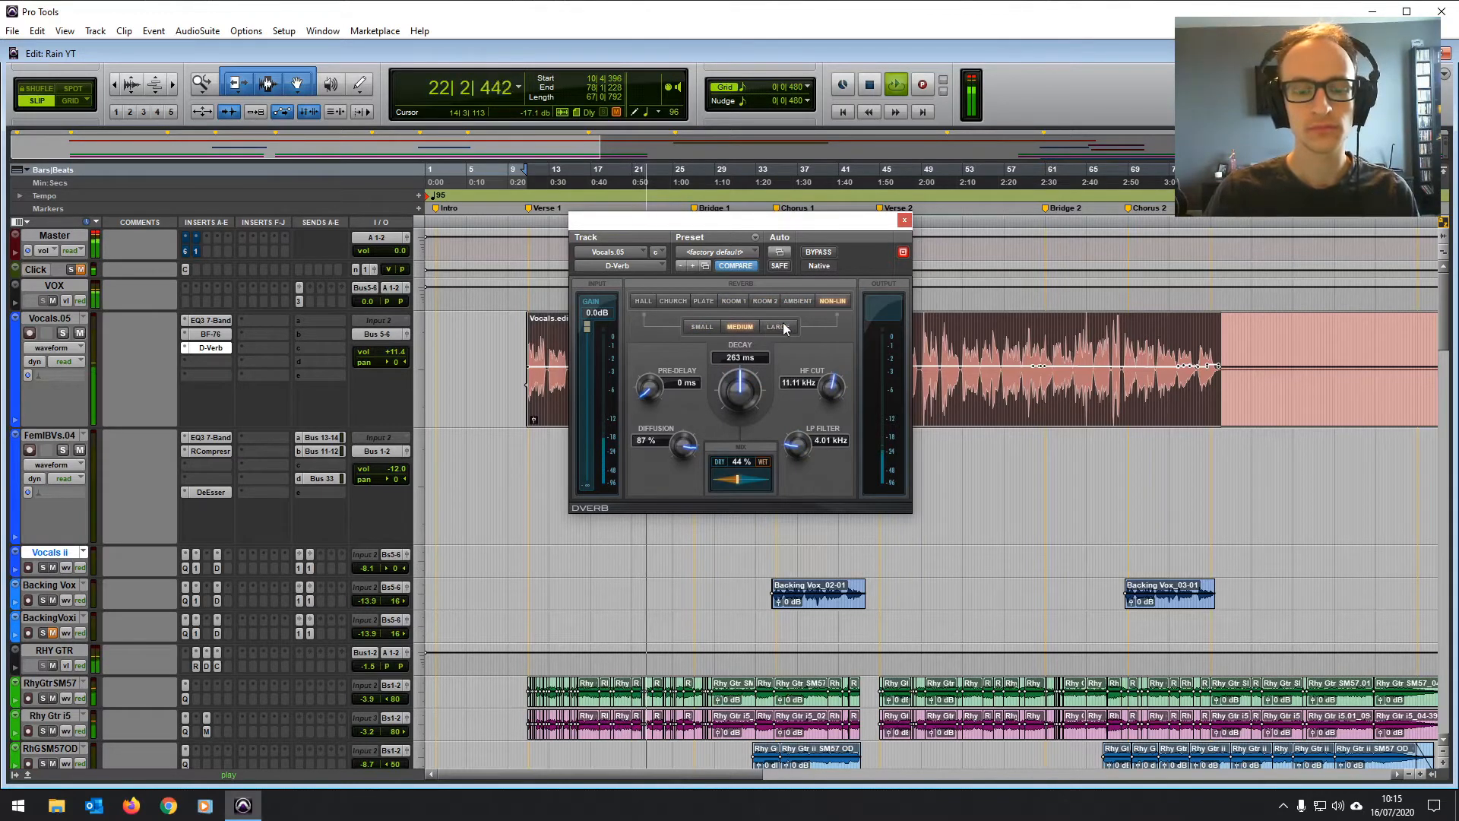
key("space")
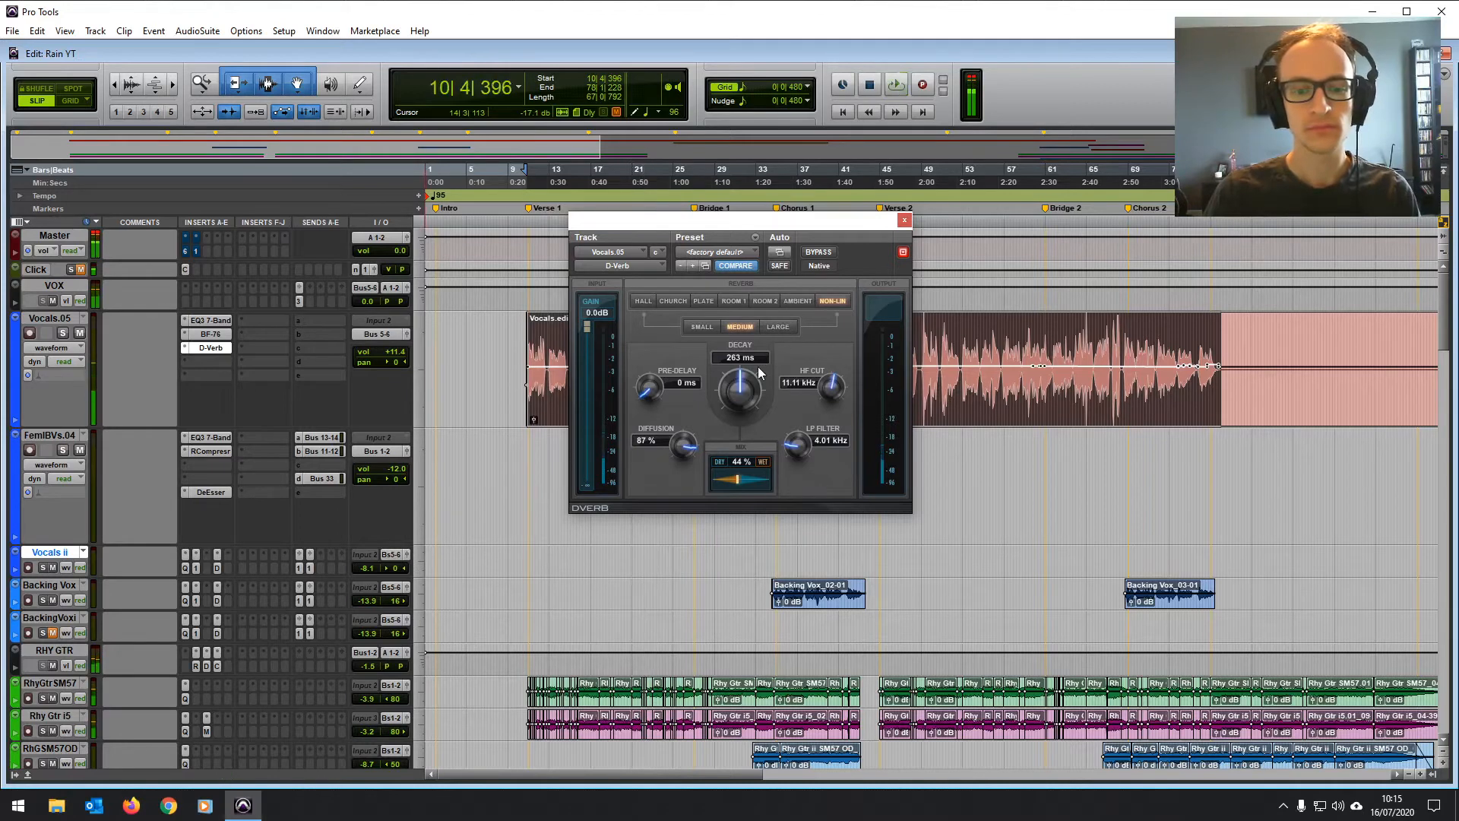
Step: Set D-Verb to a Medium Plate with a 22 % mix and a 2.0 sec decay while the track plays
left_click(705, 302)
key("space")
left_click(777, 327)
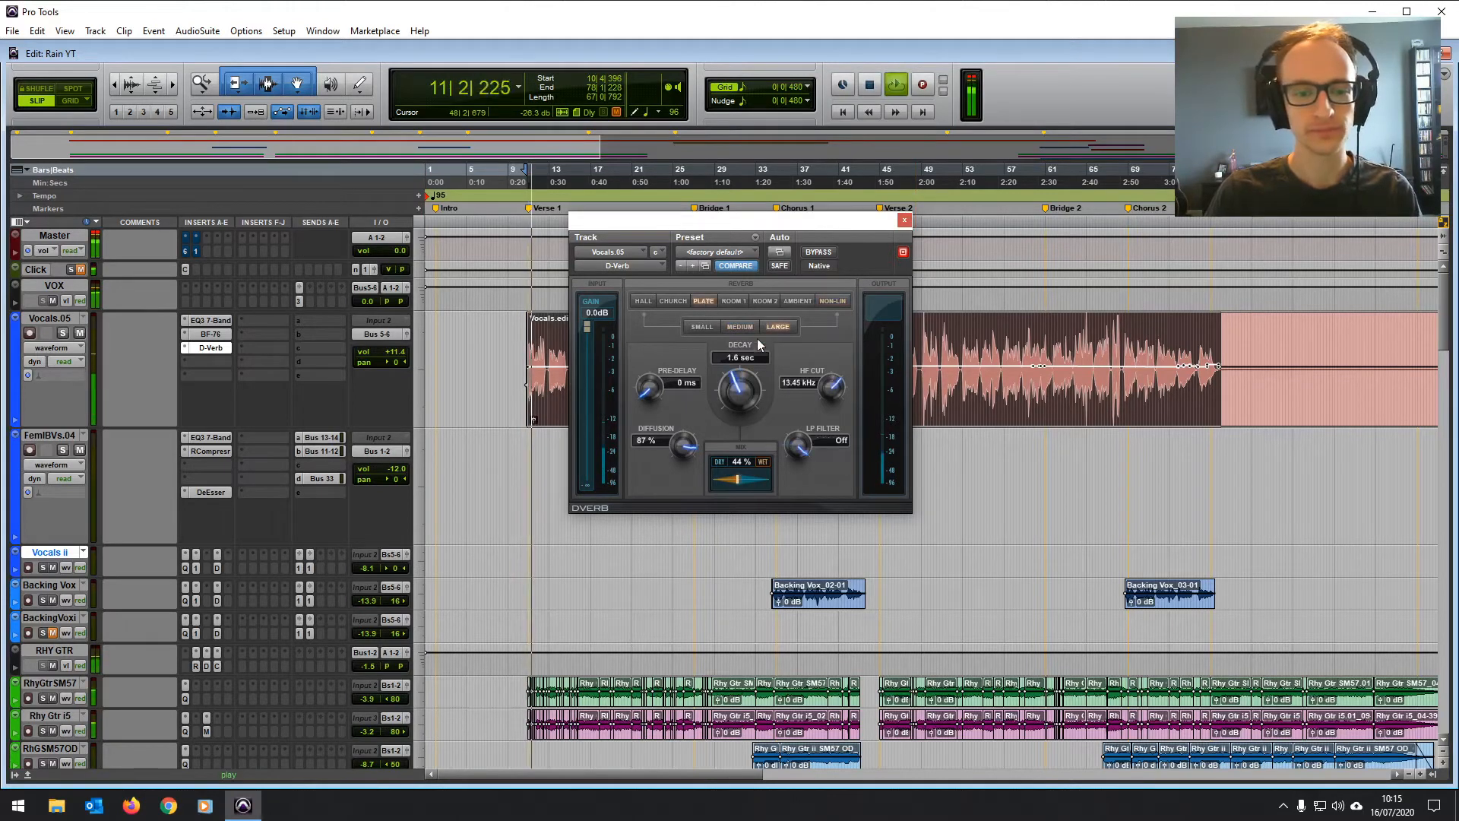
left_click(739, 327)
left_click_drag(737, 472, 722, 485)
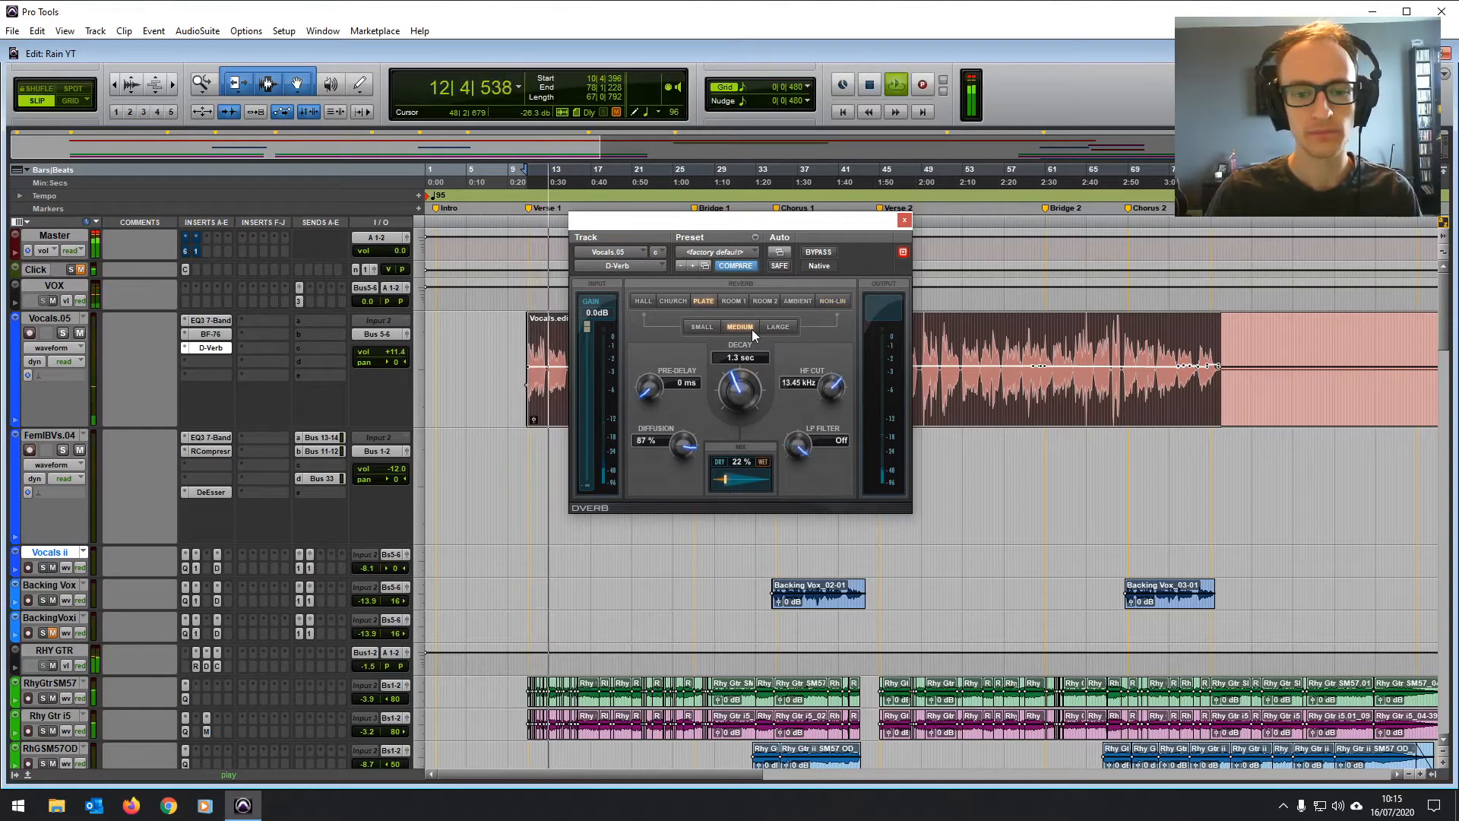
left_click_drag(741, 391, 744, 367)
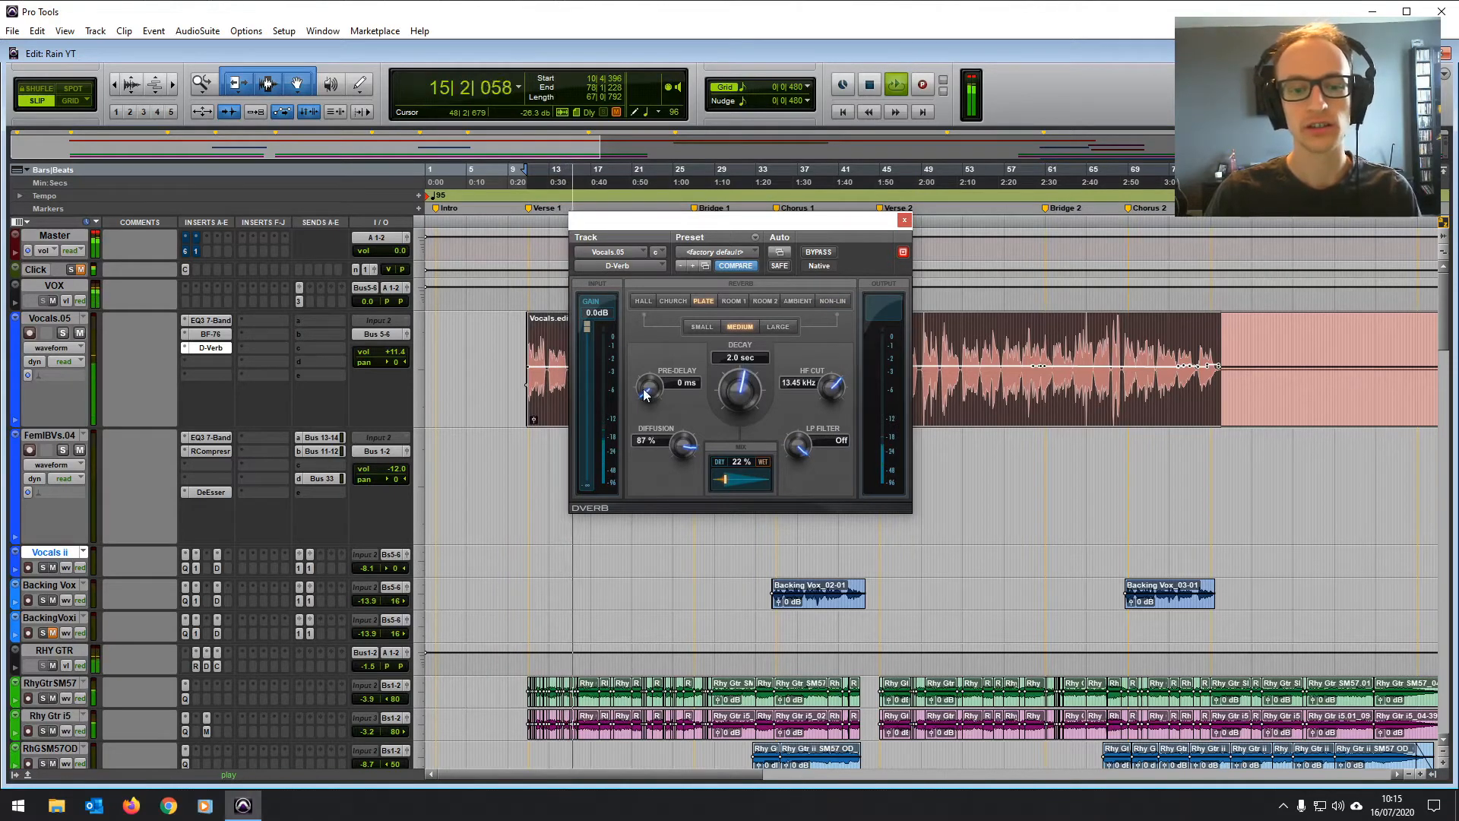
Step: Set D-Verb's pre-delay to 38 ms and diffusion to 79 %, and adjust its low-pass filter
left_click_drag(644, 392, 672, 408)
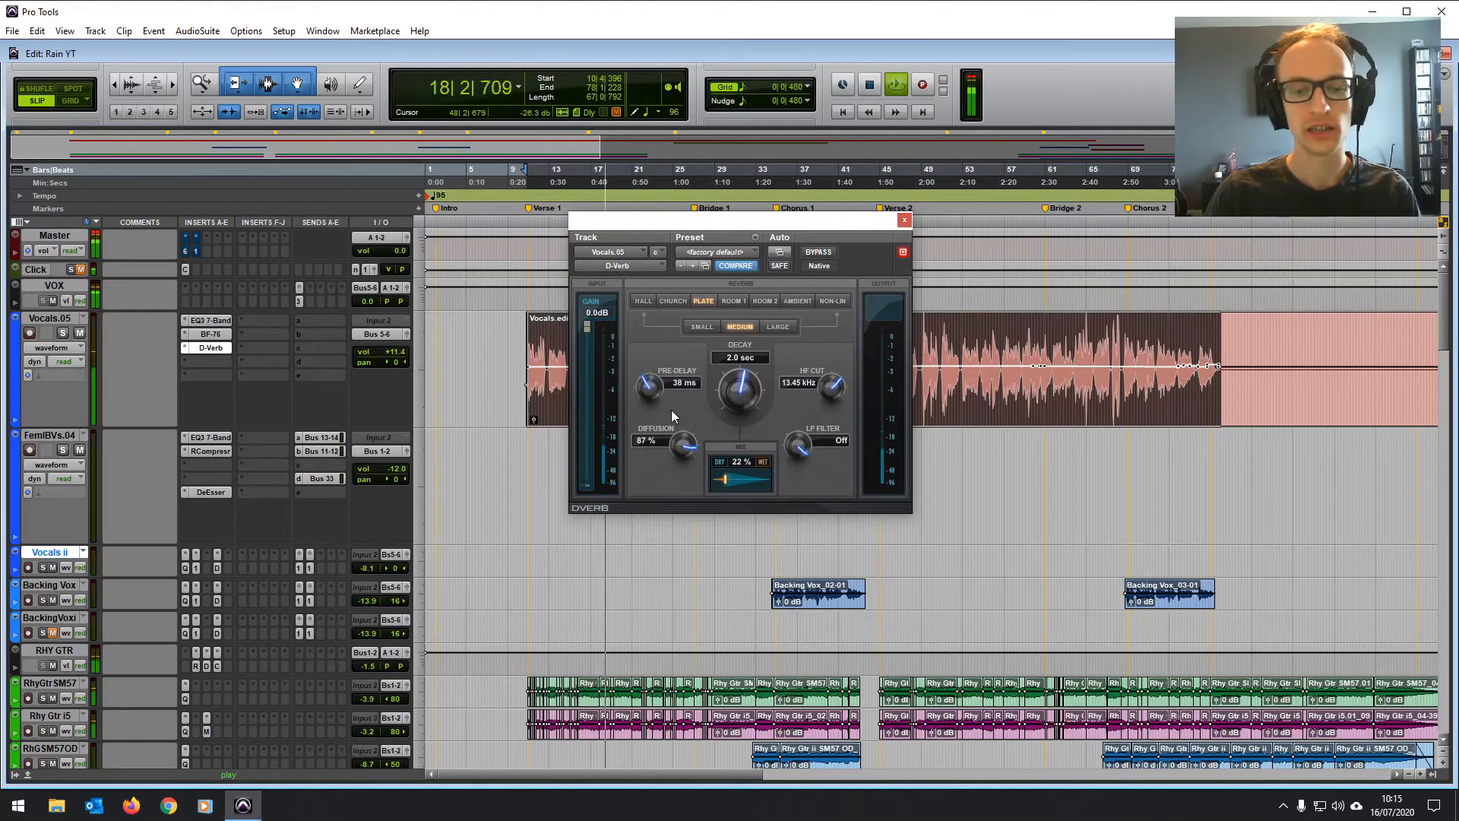
left_click_drag(684, 447, 681, 488)
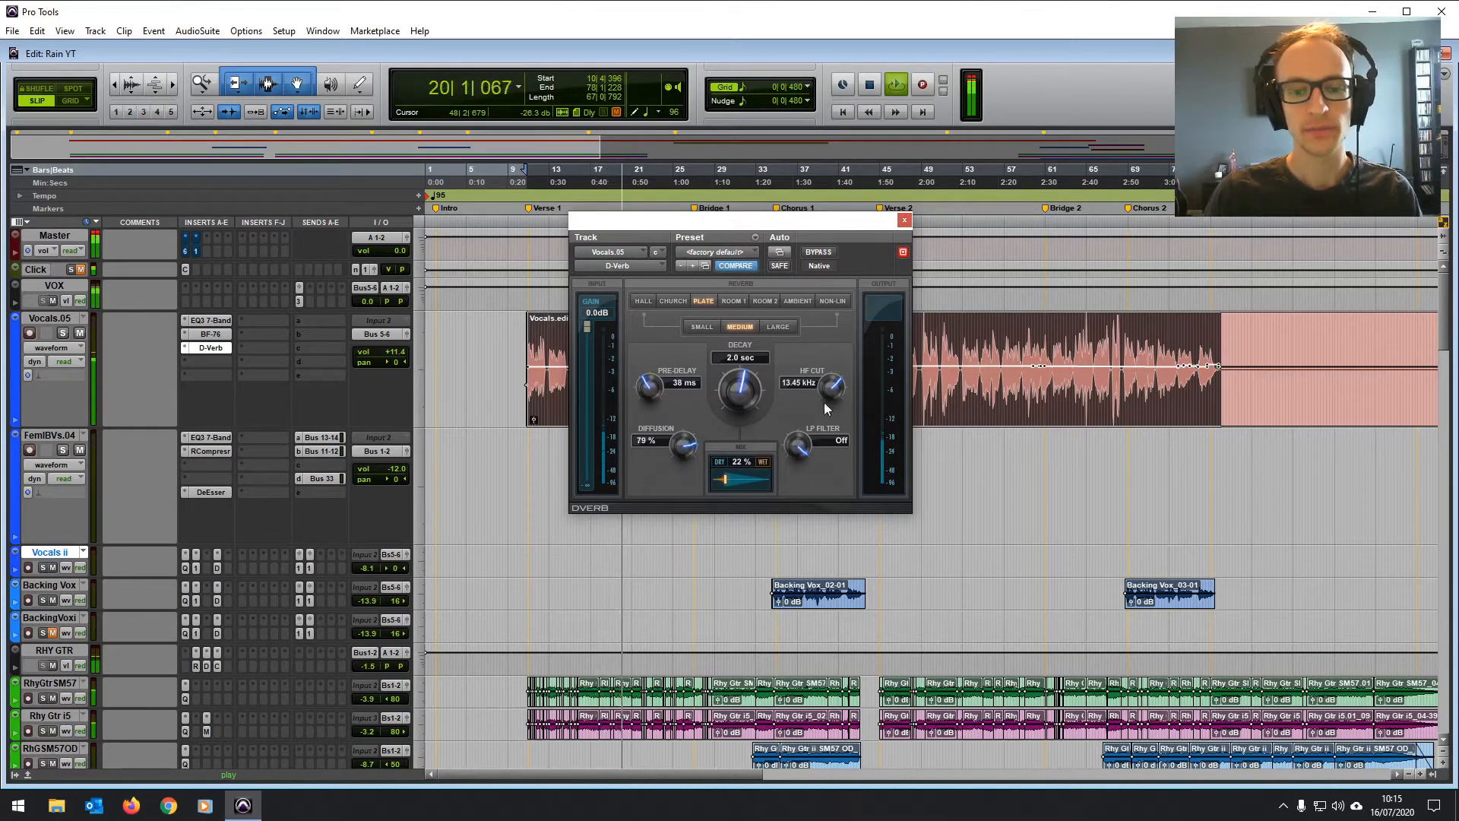
left_click_drag(796, 456, 794, 476)
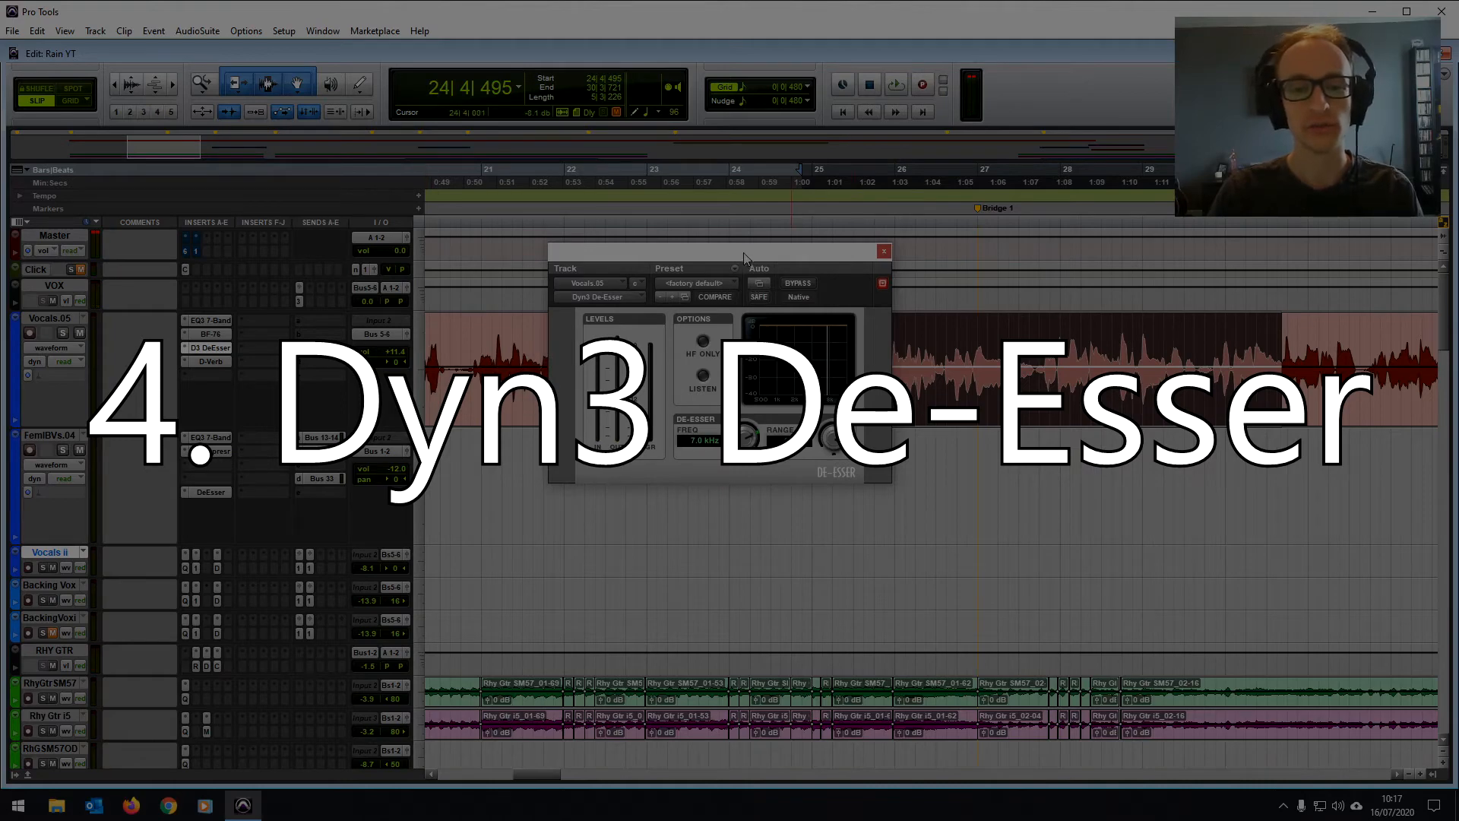
Step: Move the Dyn3 De-Esser window clear of the selected Vocals.05 phrase and listen to the phrase's opening
left_click_drag(745, 257, 653, 239)
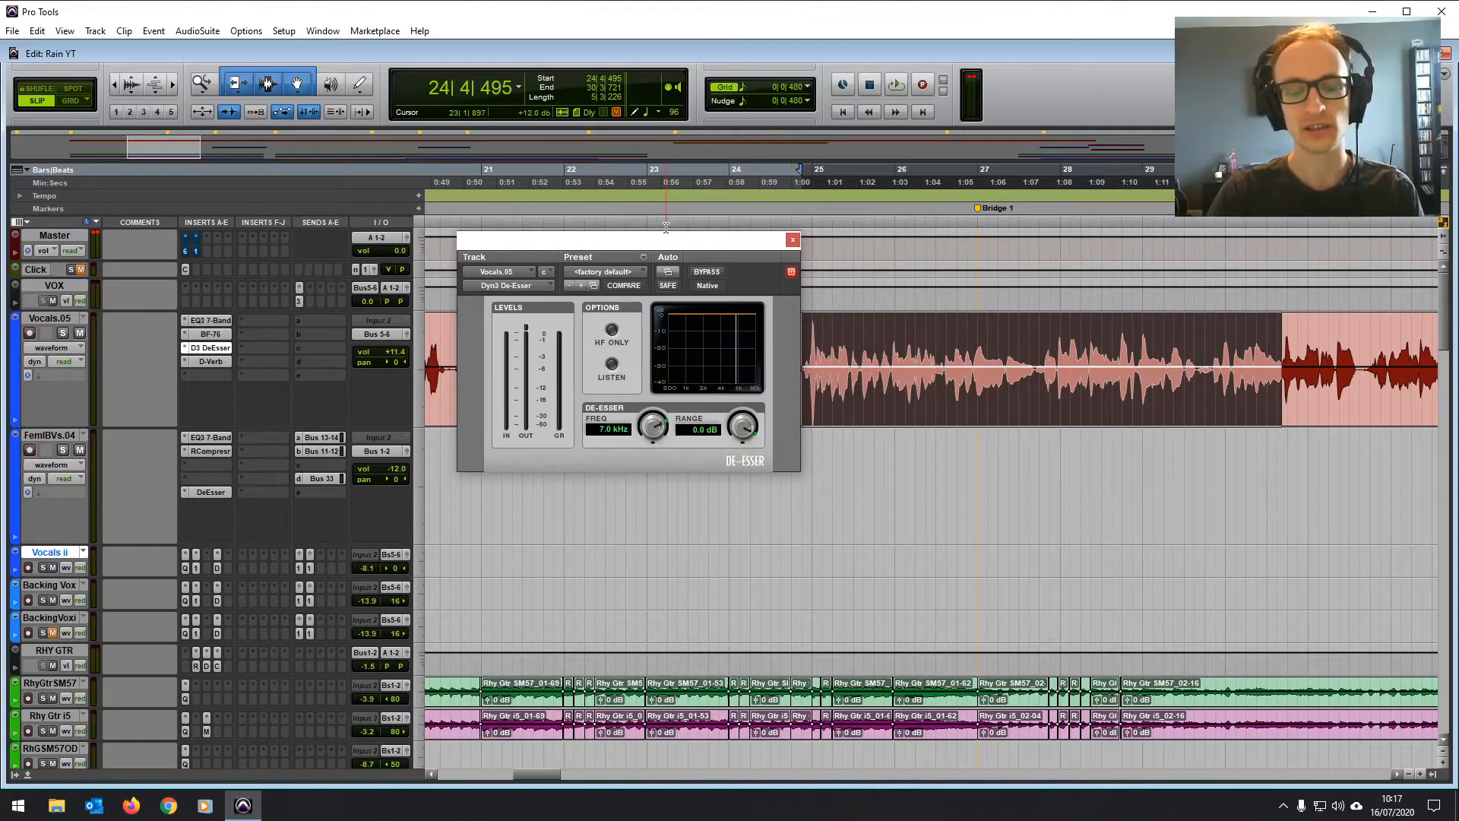
left_click_drag(734, 250, 686, 254)
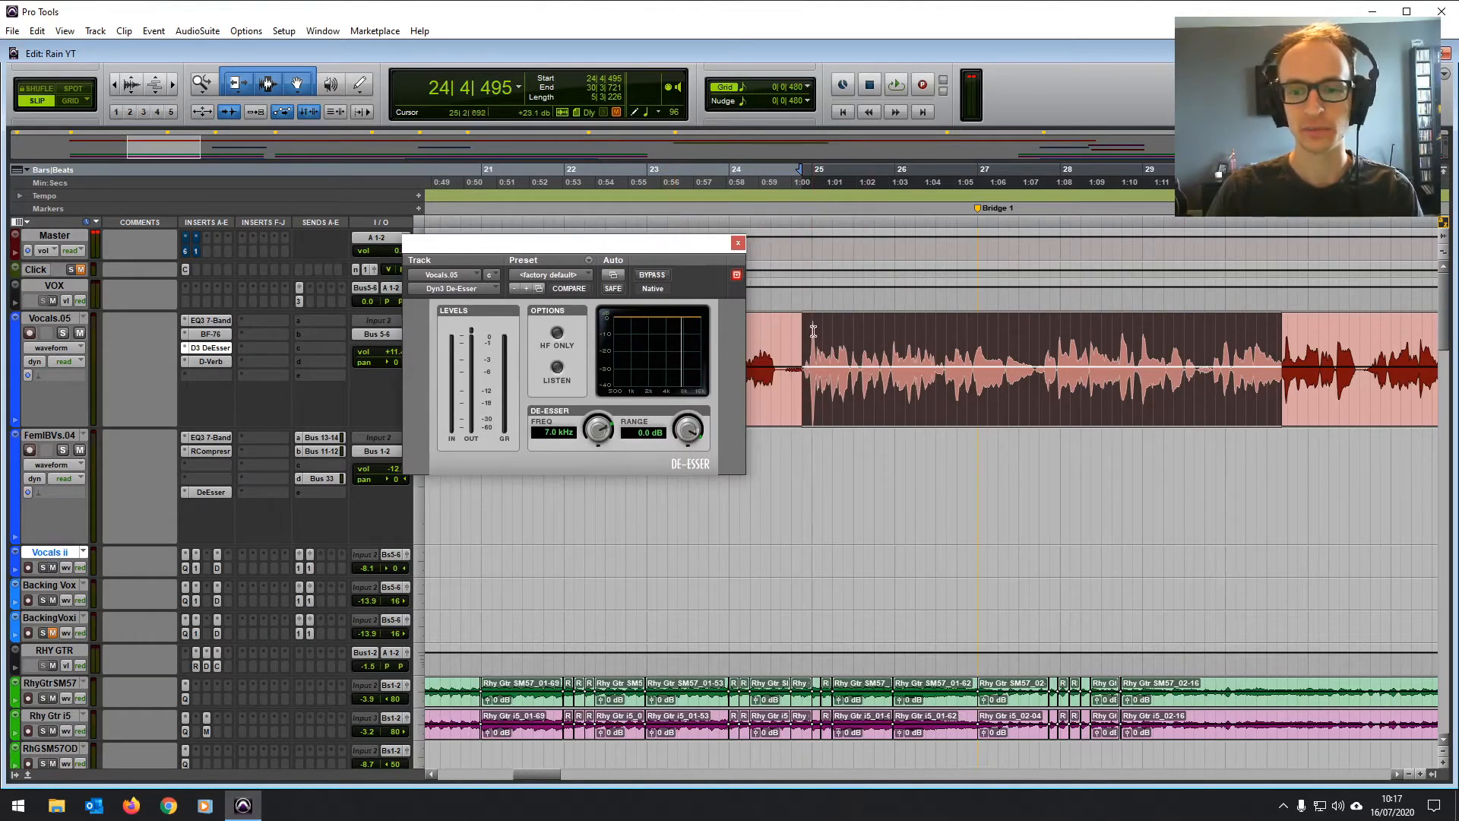
key("space")
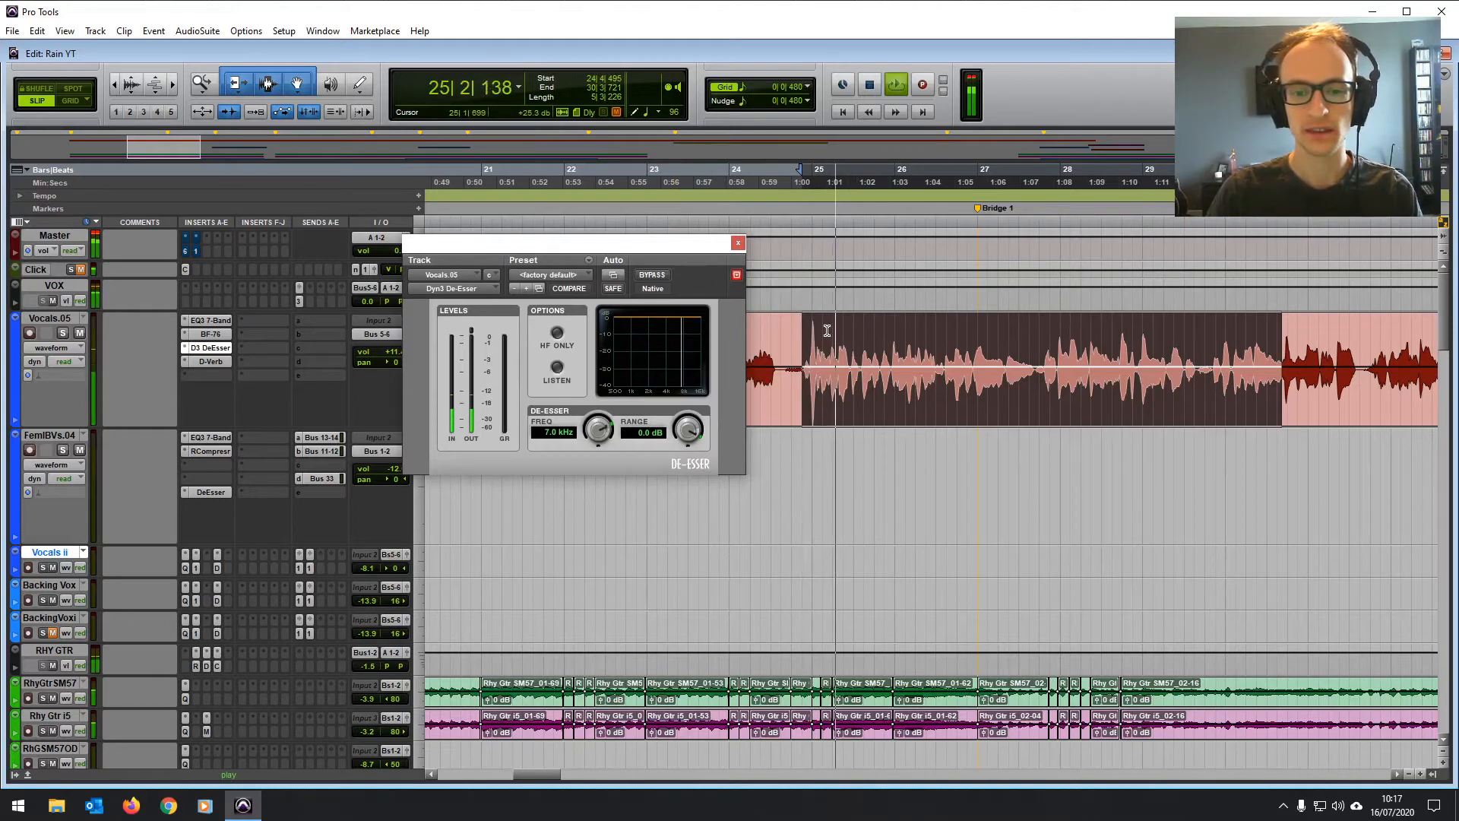
key("space")
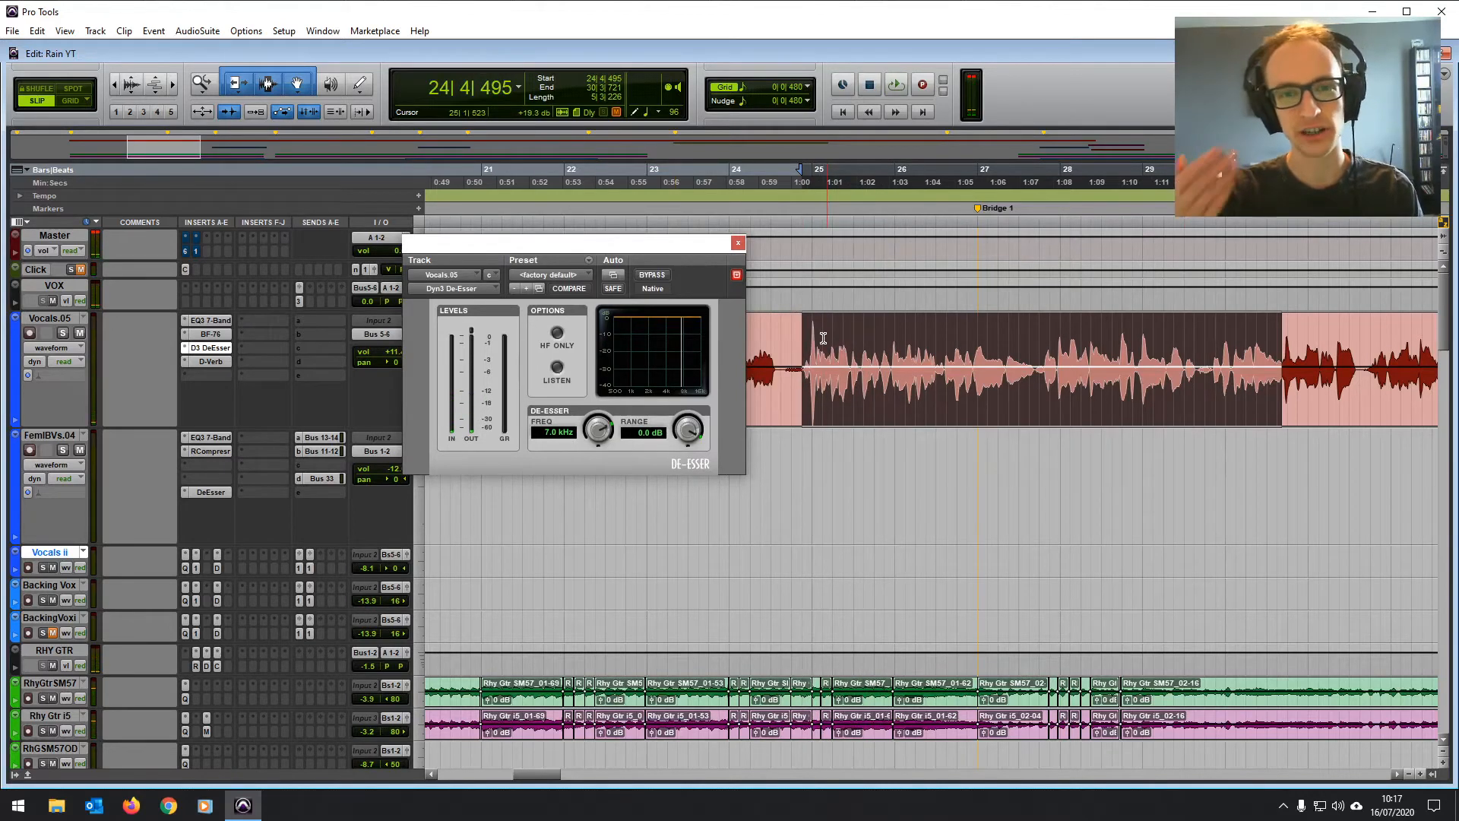
Step: Set the De-Esser's frequency to 5.7 kHz and its range to -4.1 dB during playback
left_click_drag(597, 251, 648, 245)
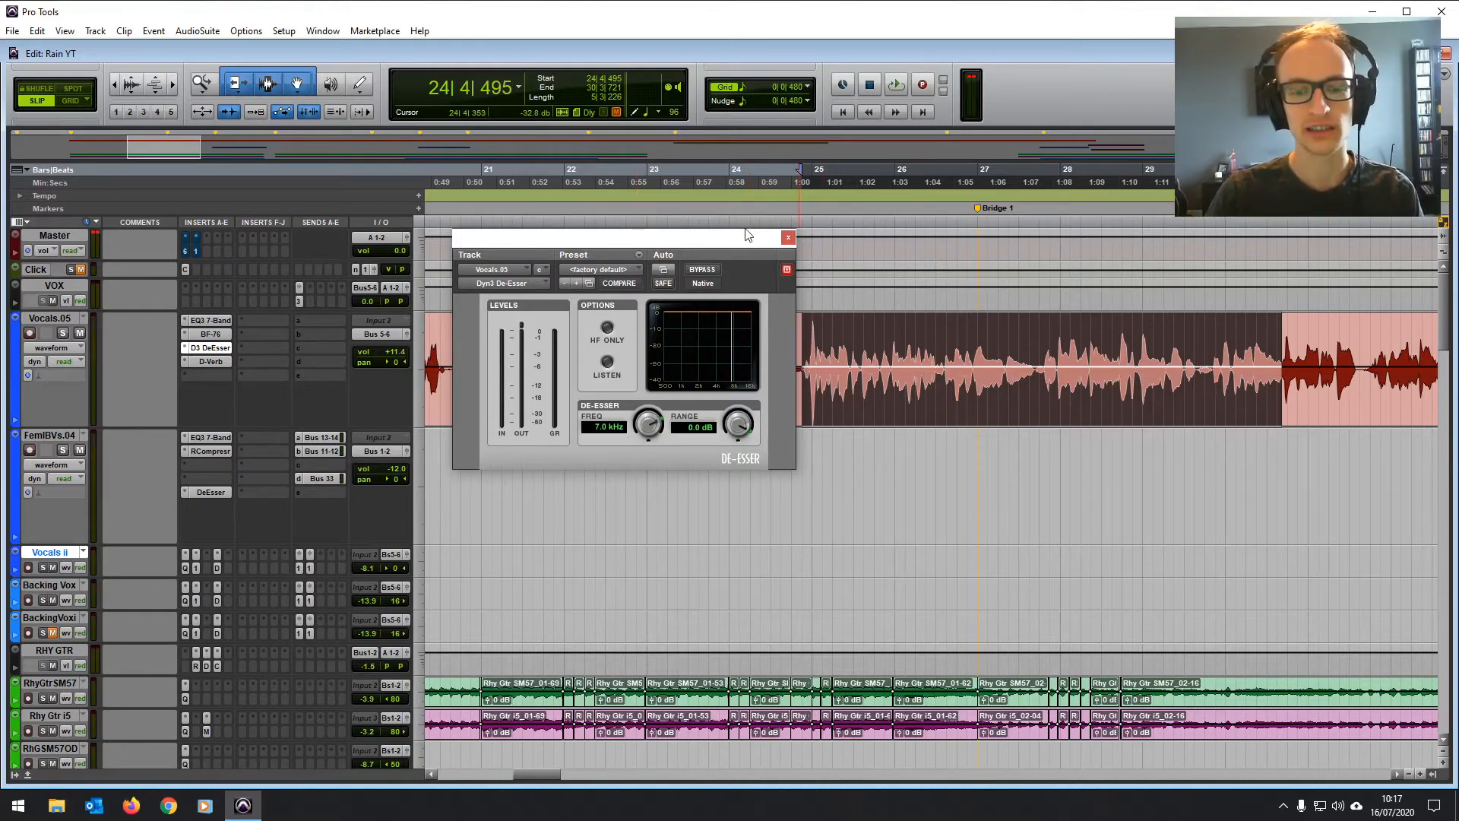
key("space")
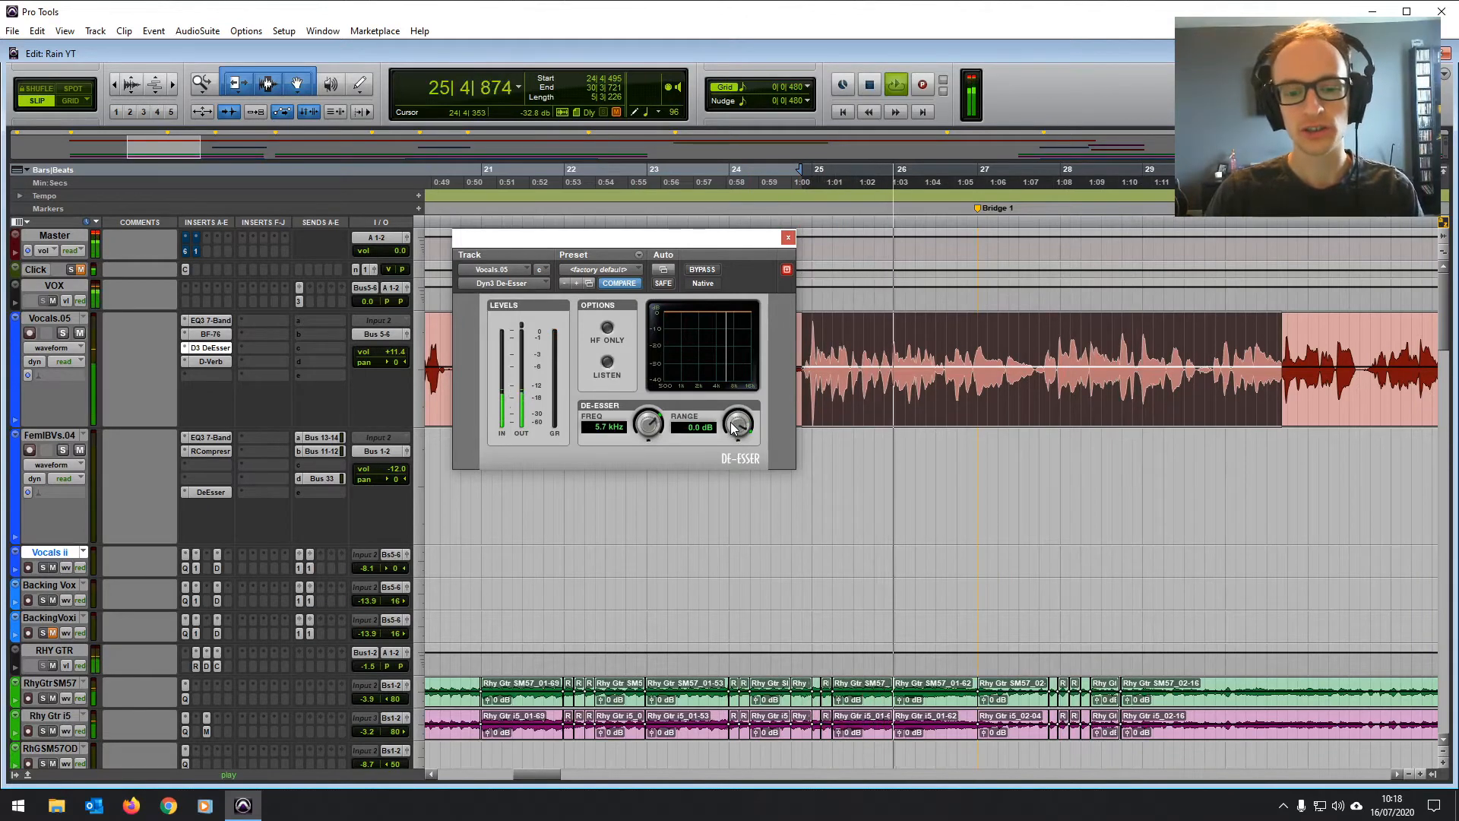
left_click_drag(734, 432, 735, 494)
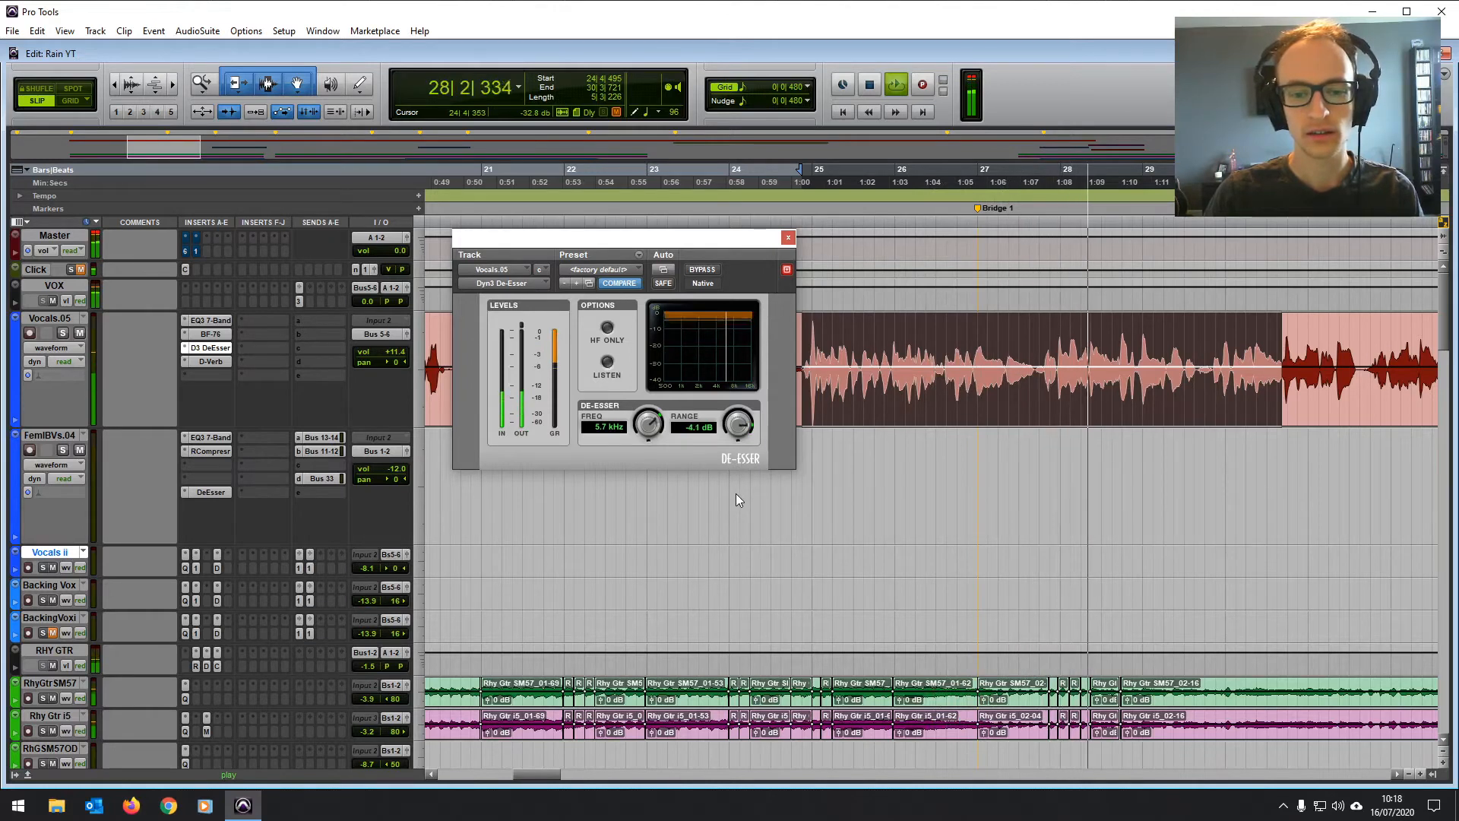
Step: Select the short vocal passage around bar 25 on Vocals.05 and compare it with the De-Esser bypassed and active
left_click(1032, 334)
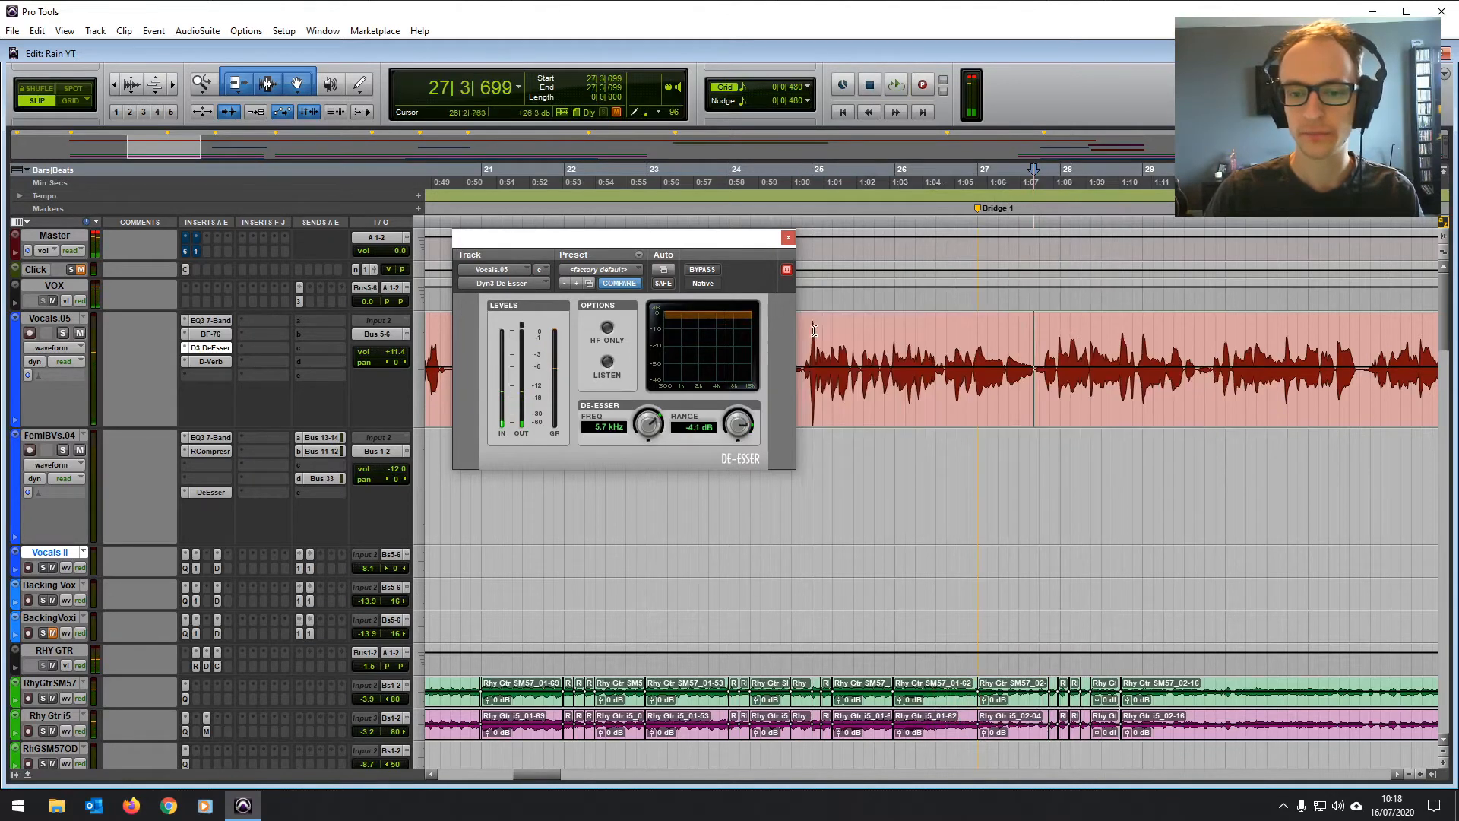
left_click(802, 332)
key("space")
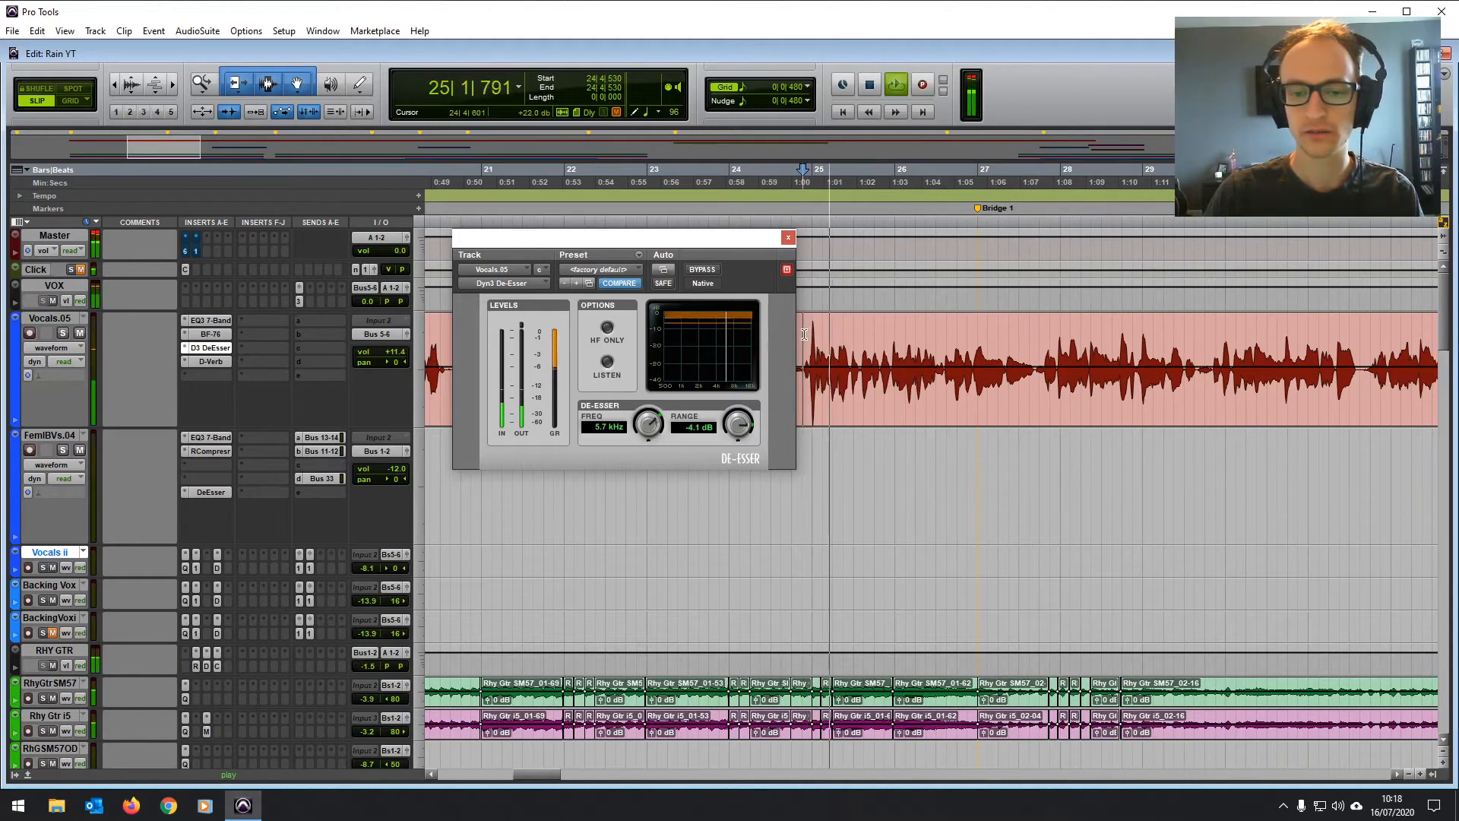
left_click_drag(804, 334, 859, 344)
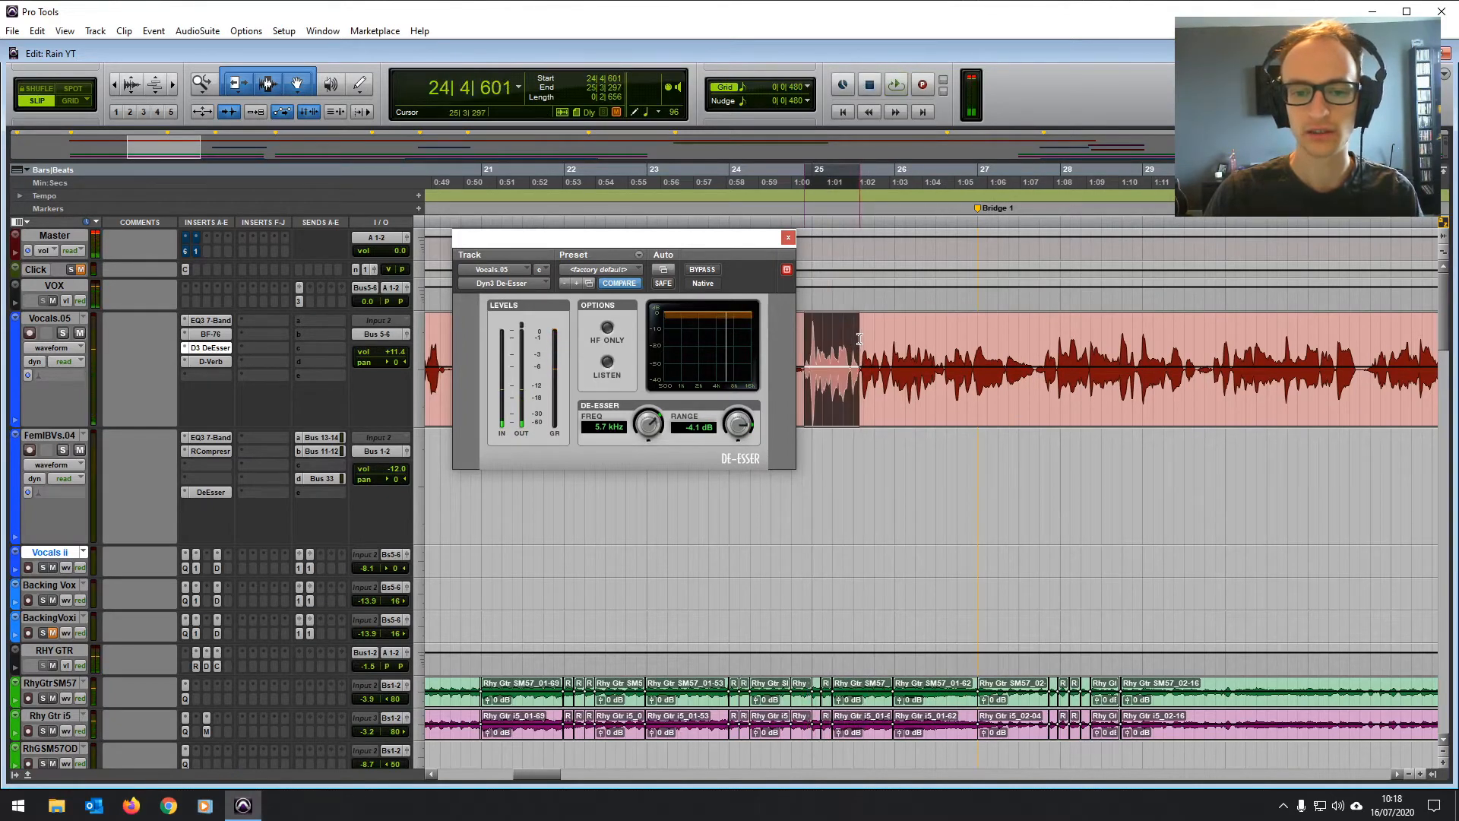
left_click(704, 274)
left_click(704, 274)
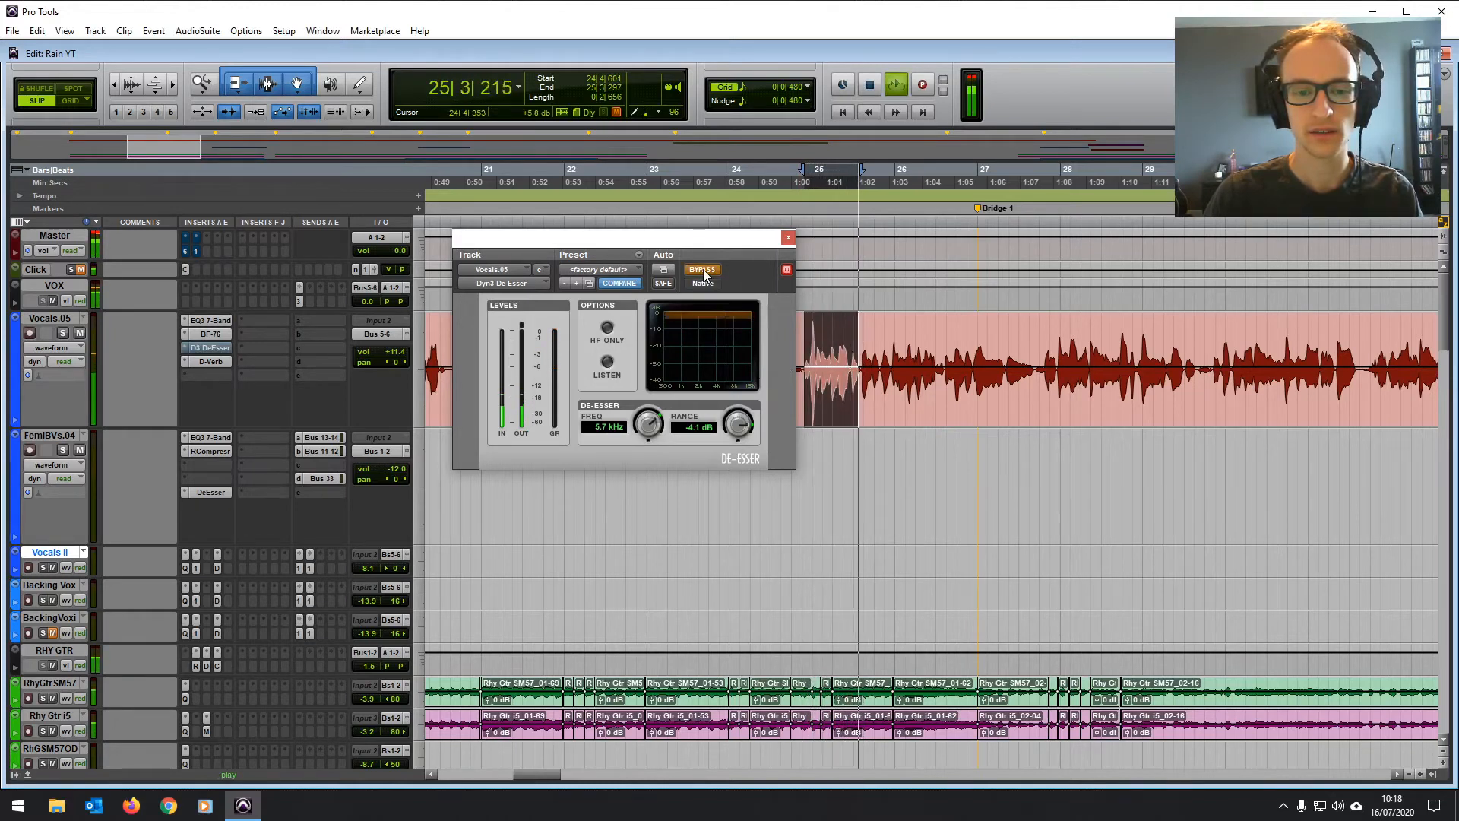
key("space")
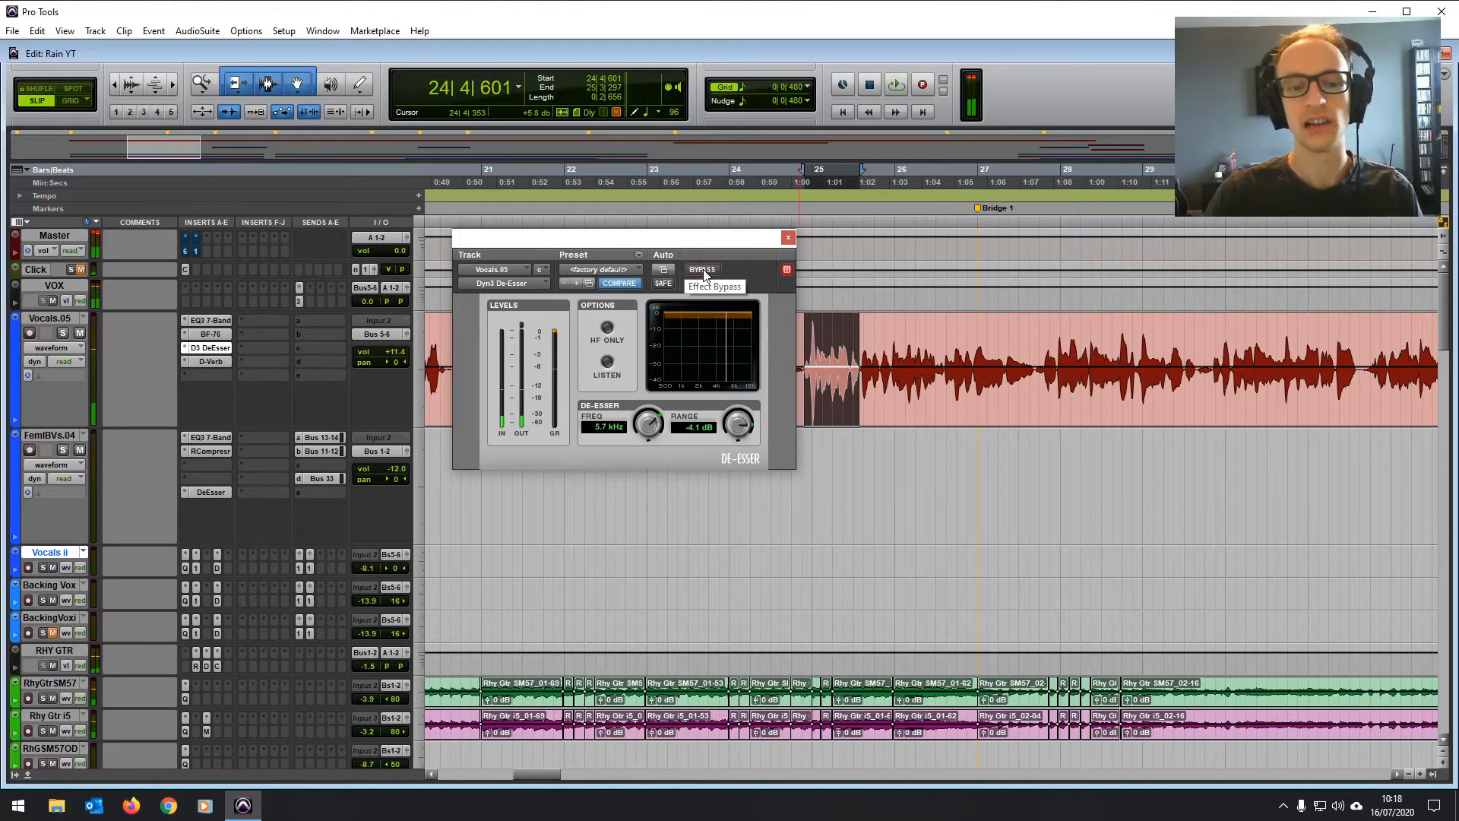
Step: Try the De-Esser's HF Only option and switch it back off
left_click(607, 329)
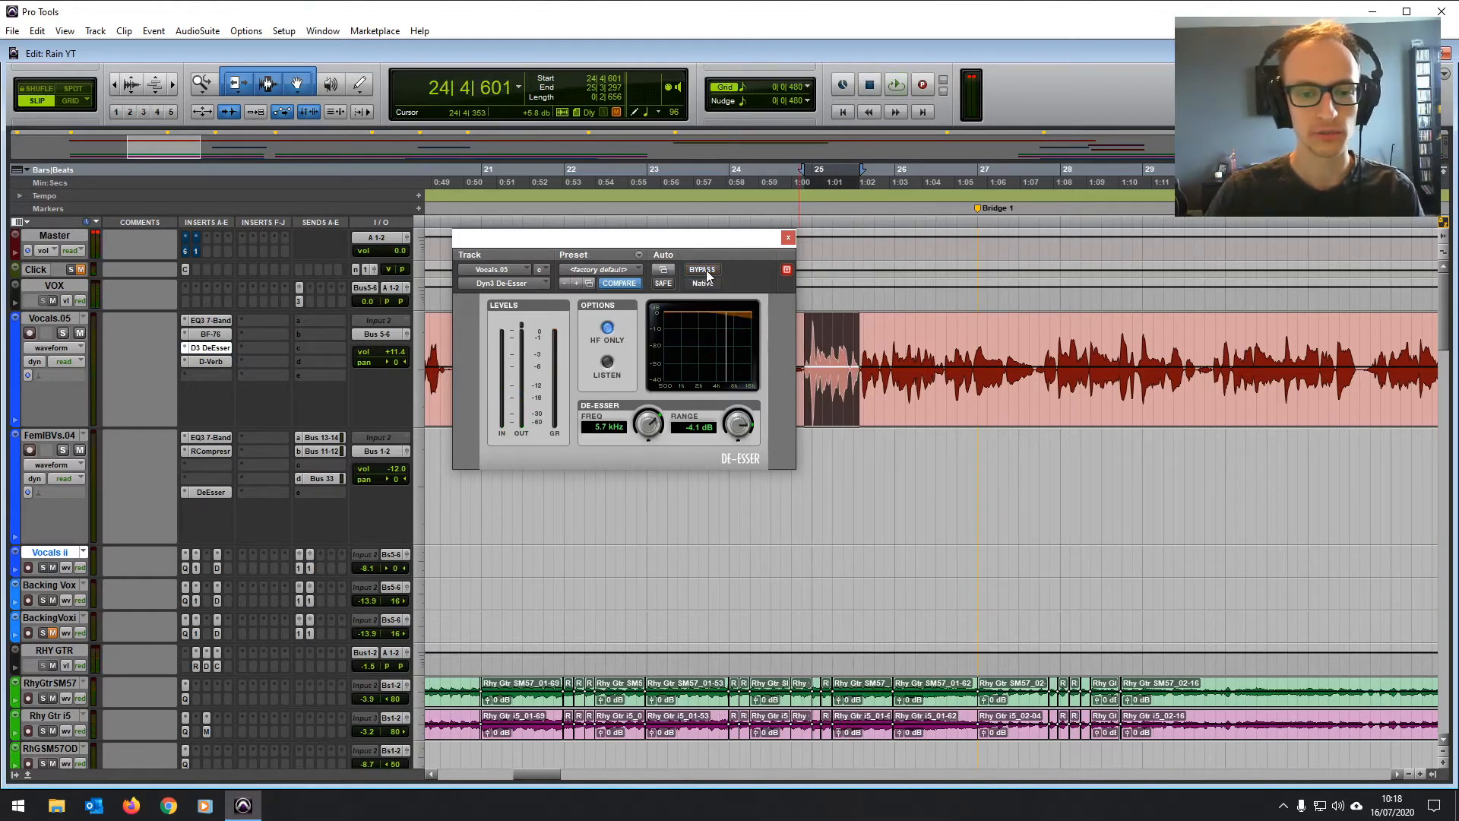
left_click(608, 328)
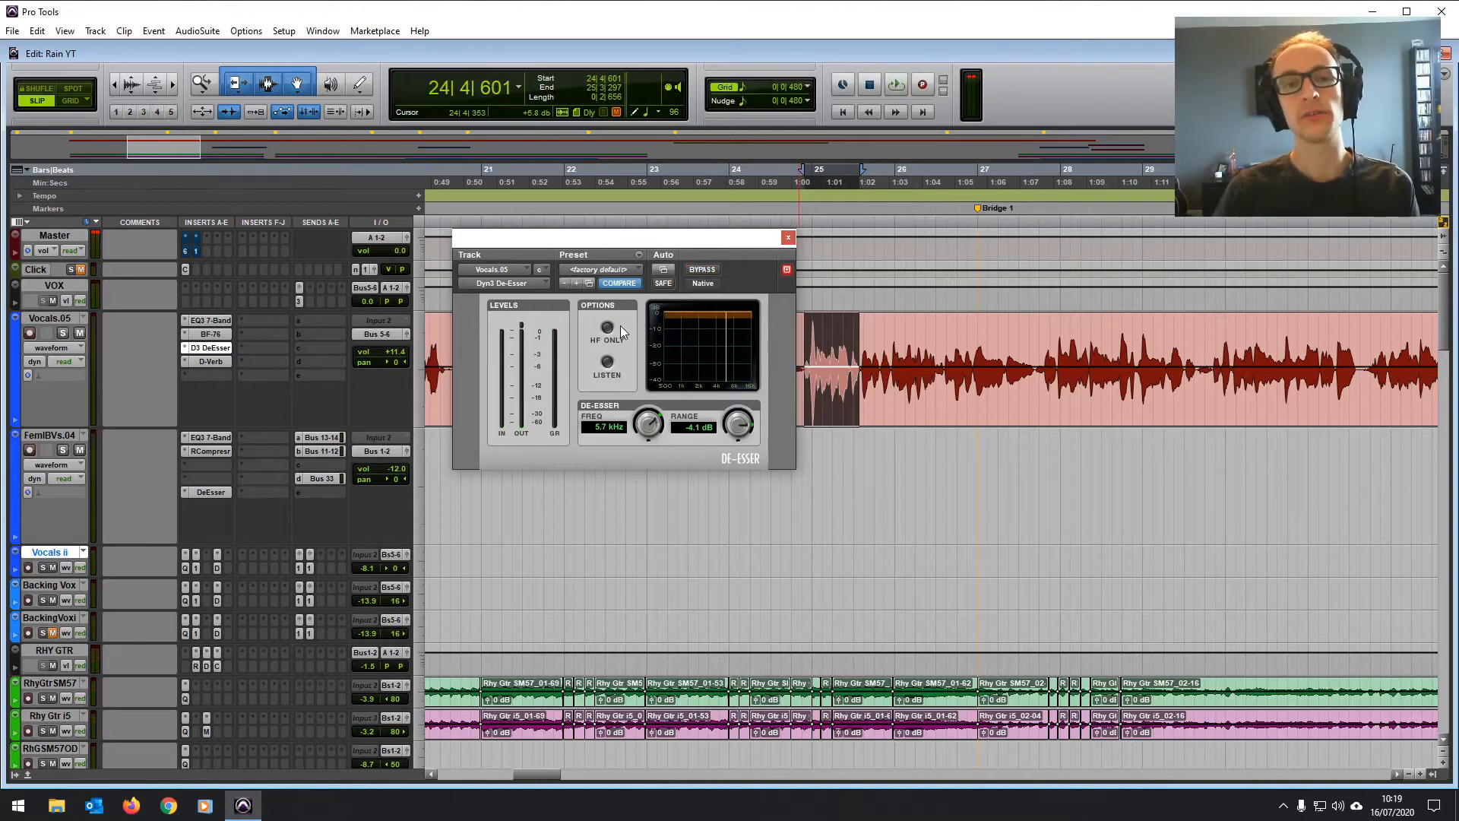
Step: Toggle the De-Esser's HF Only option, audition the selected vocal passage with it on, and return to full-band processing
left_click(611, 328)
left_click(610, 329)
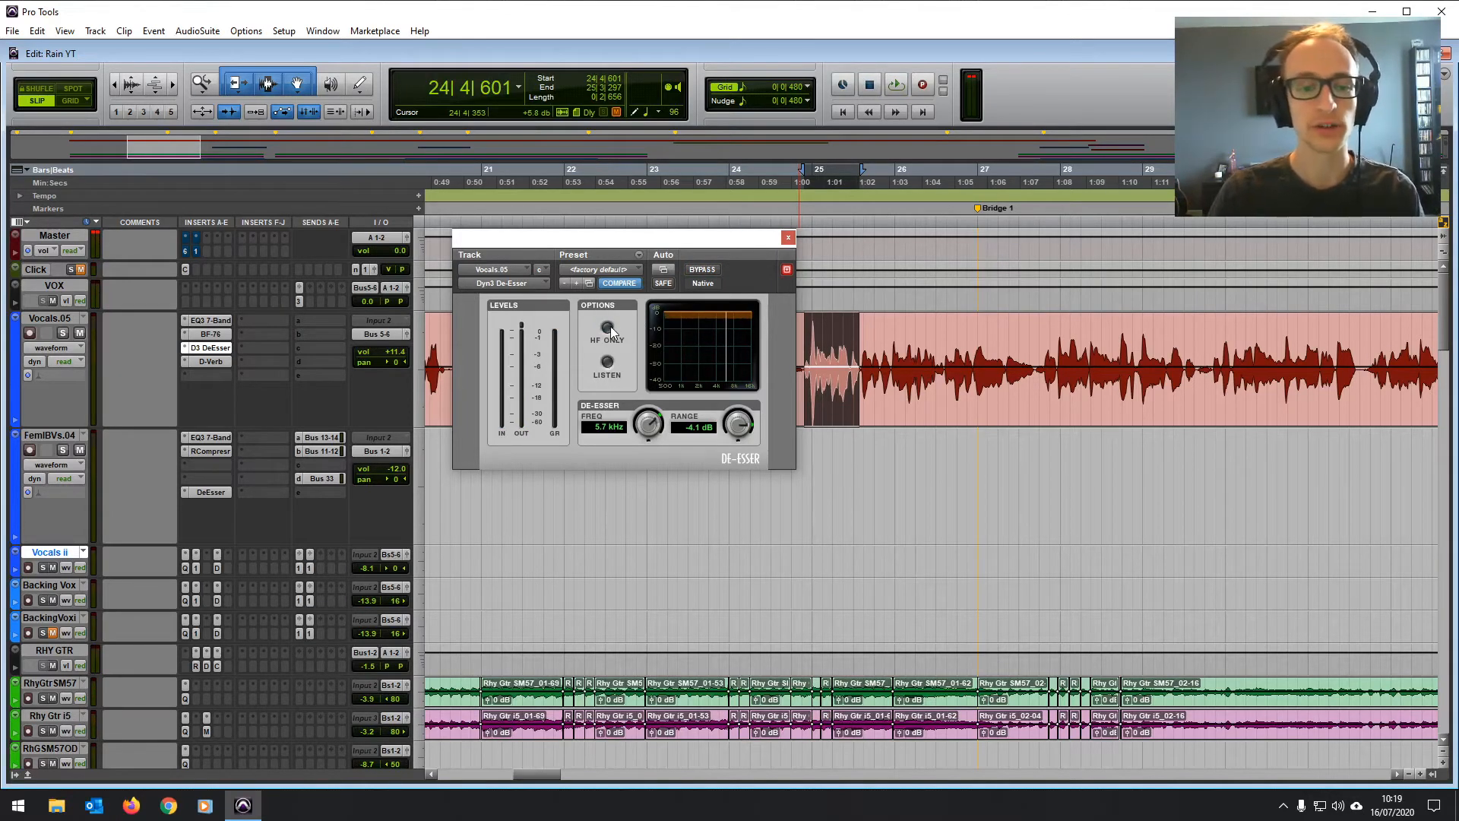
left_click(610, 330)
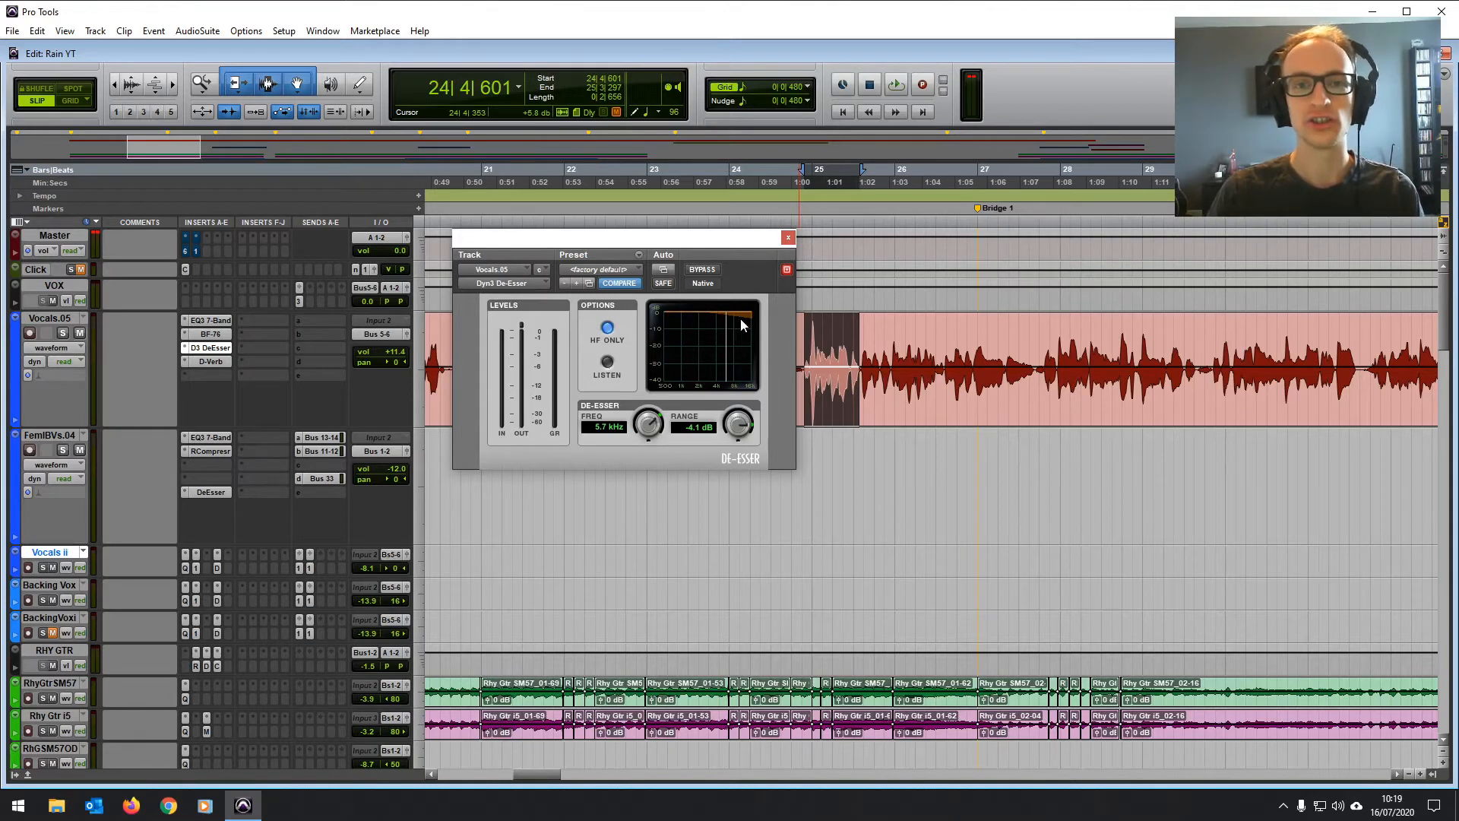
key("space")
key("space")
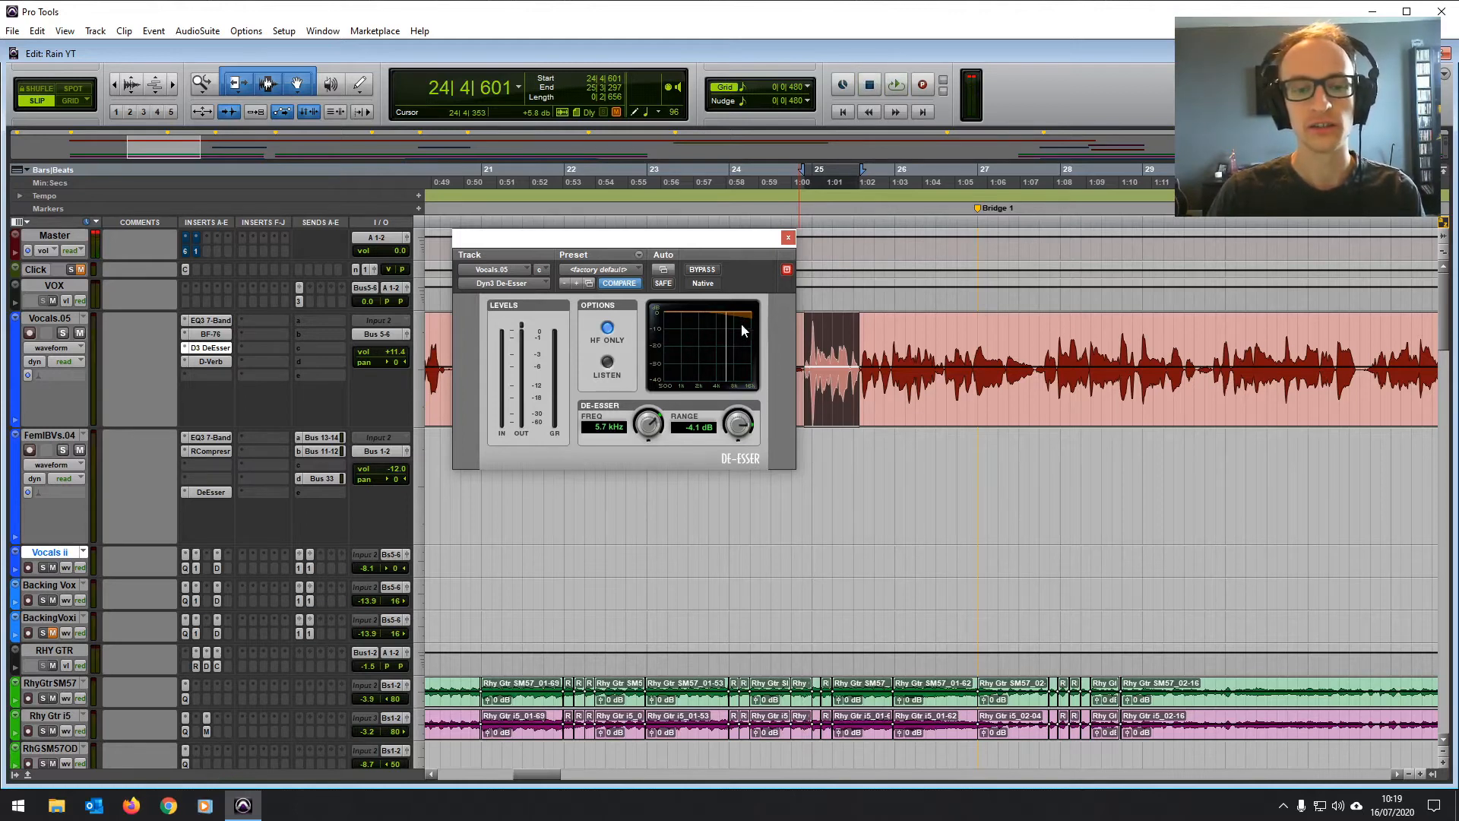
left_click(608, 327)
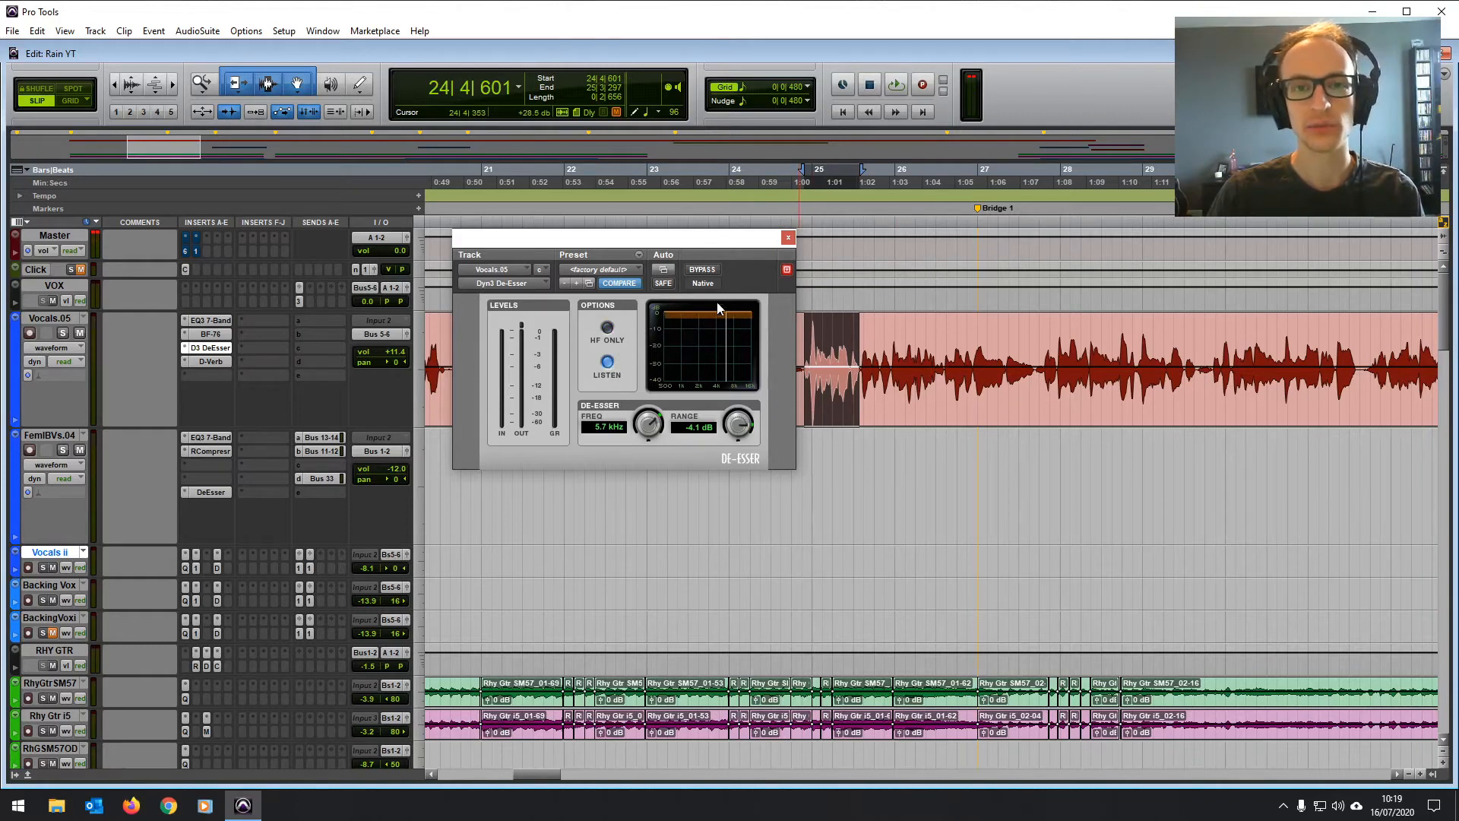
Step: Monitor the passage with the De-Esser's Listen option on while setting its frequency to 7.2 kHz and range to -3.0 dB
key("space")
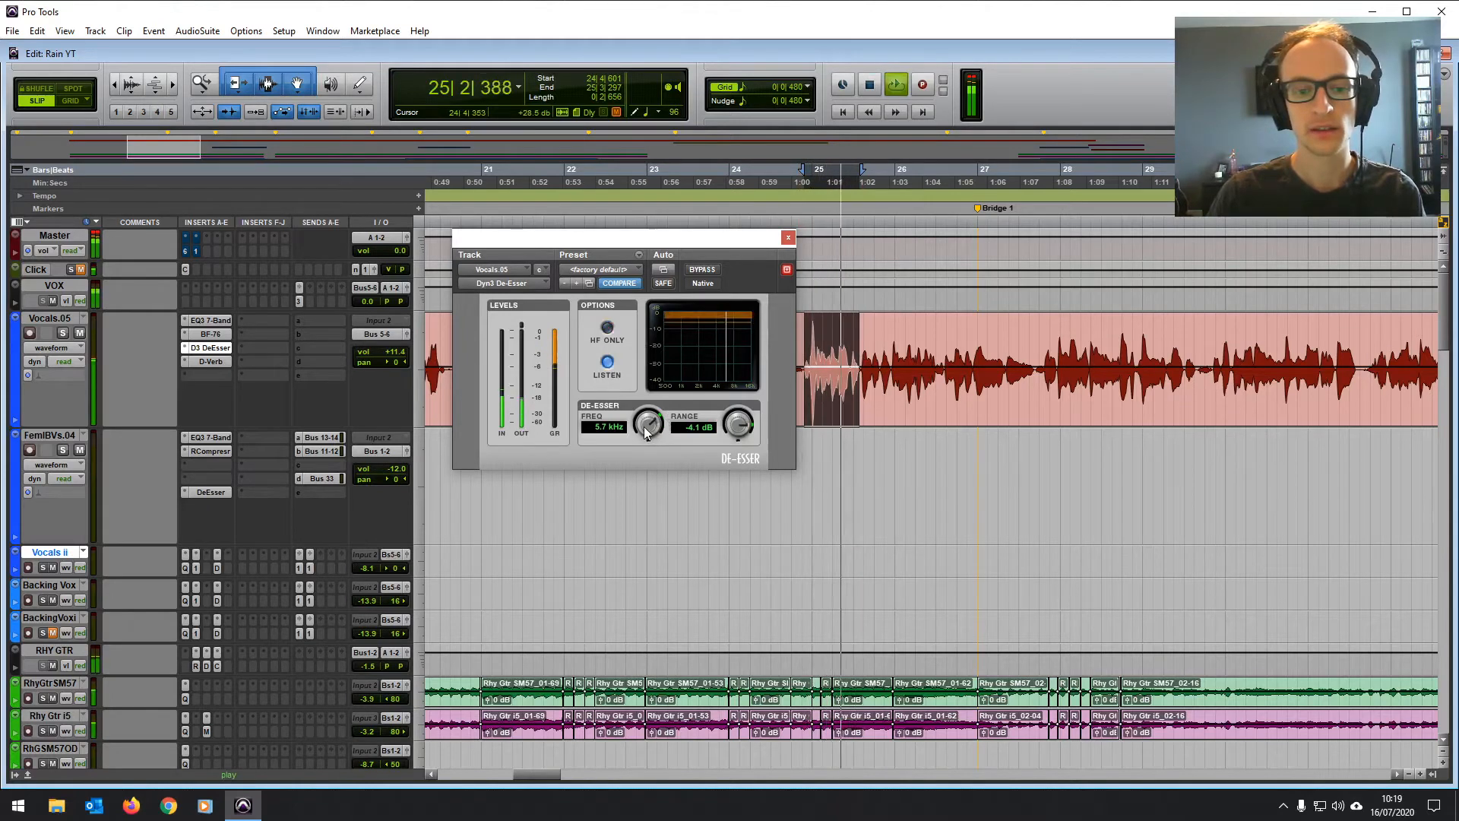
key("space")
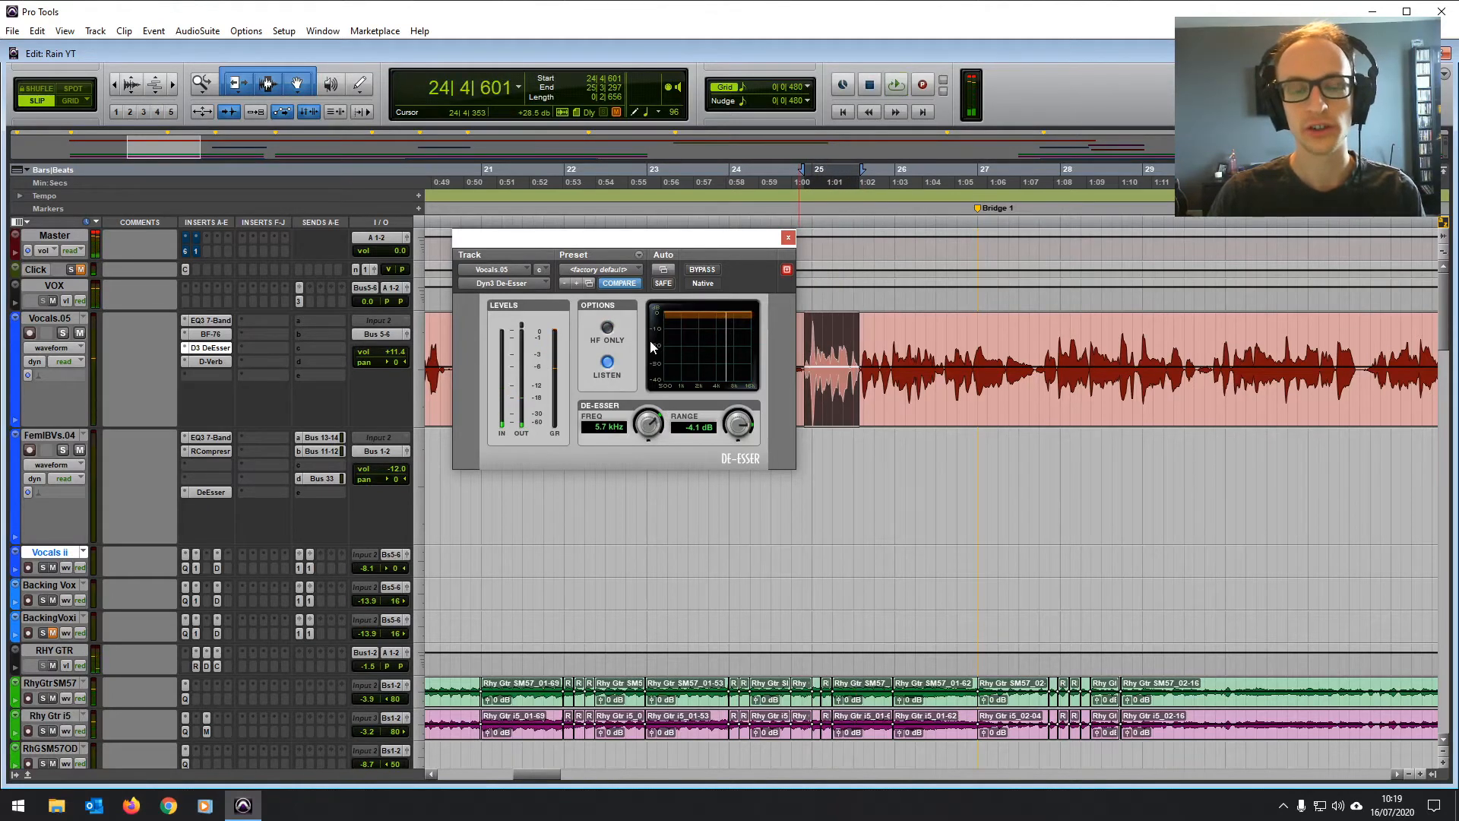
key("space")
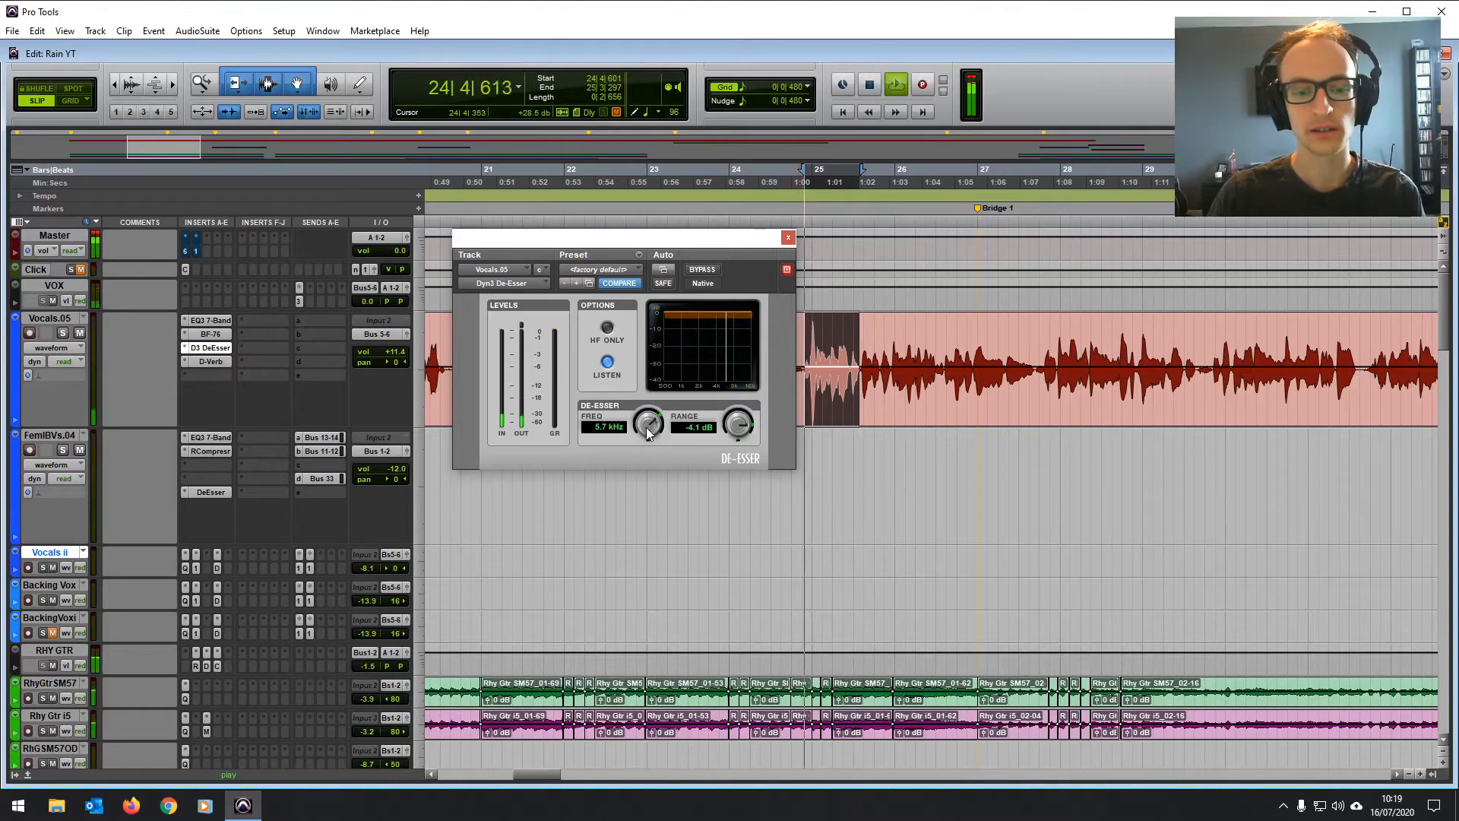
left_click_drag(650, 430, 643, 416)
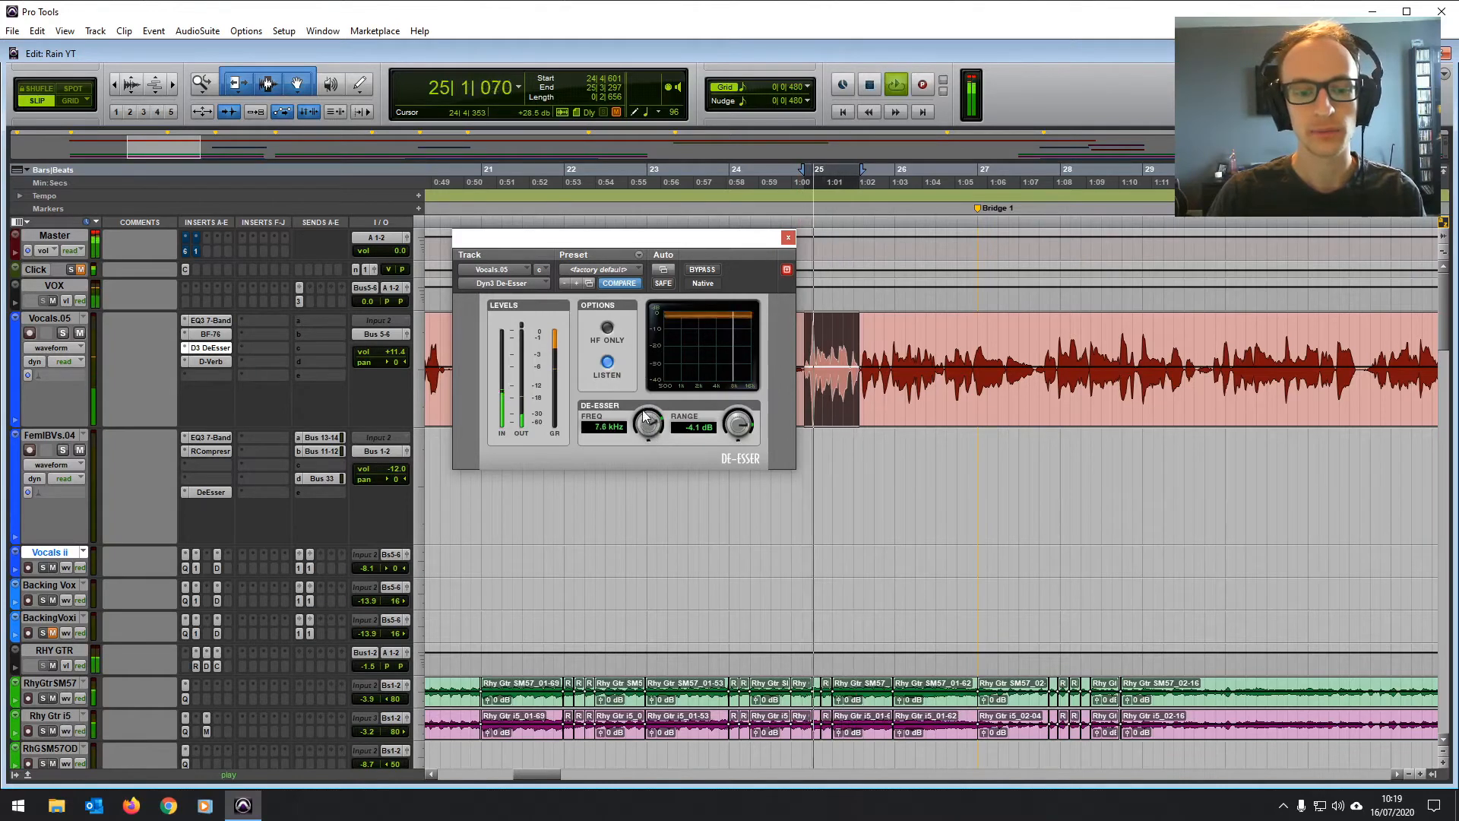
left_click_drag(745, 431, 735, 417)
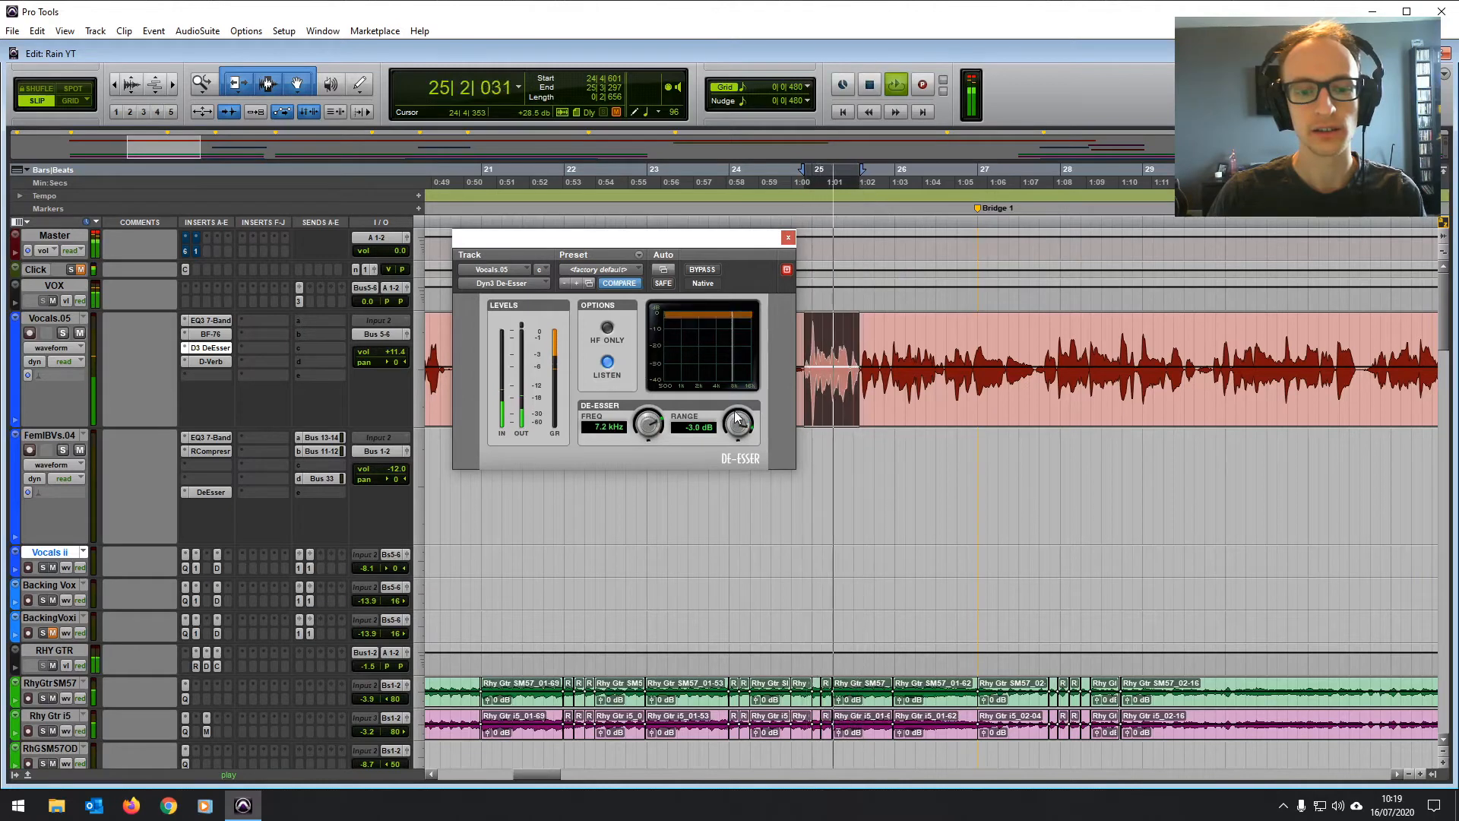
key("space")
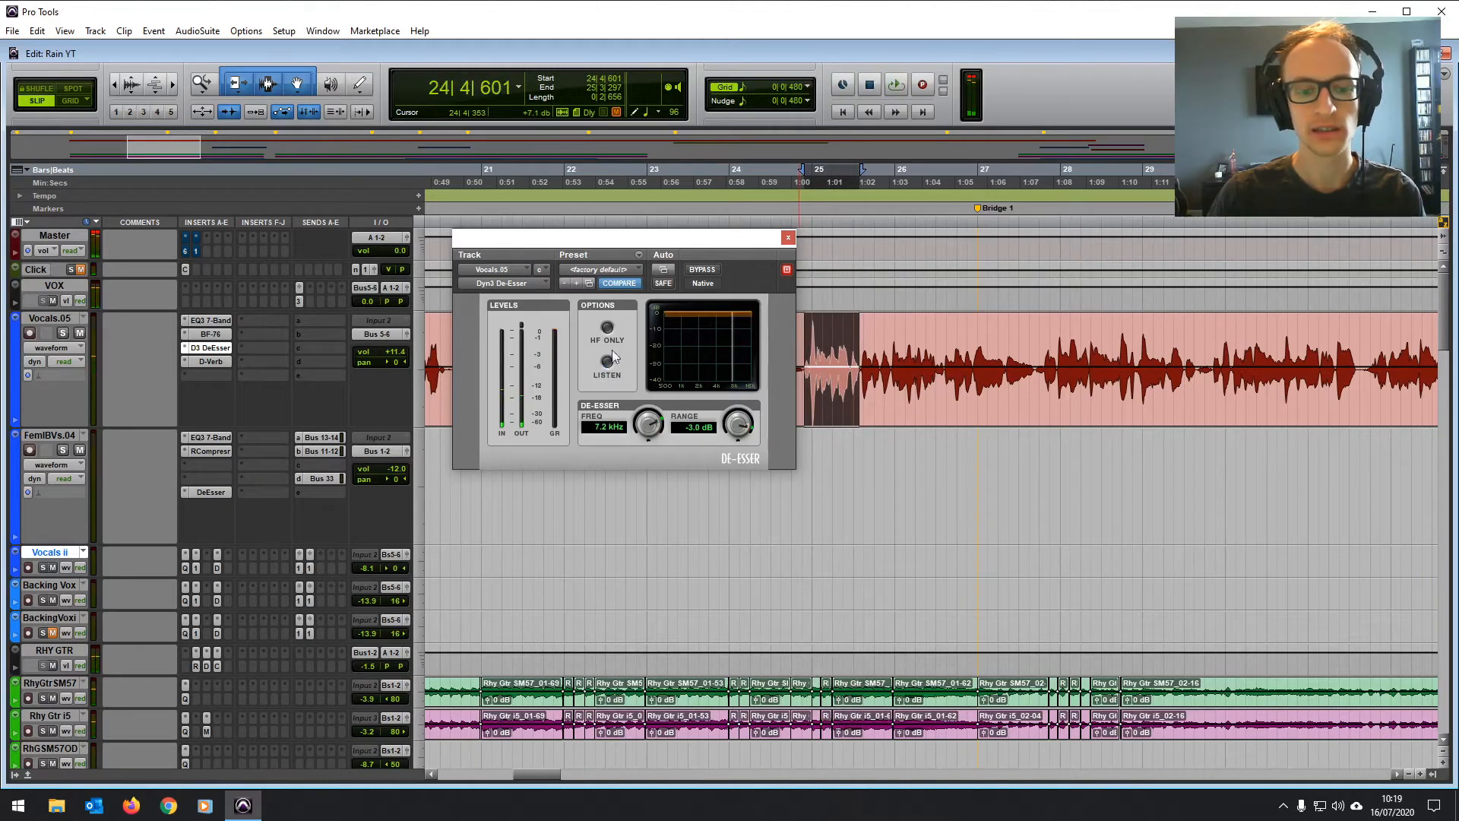
Step: Set the De-Esser's range to -2.5 dB, compare the passage bypassed and active, and close the plug-in
key("space")
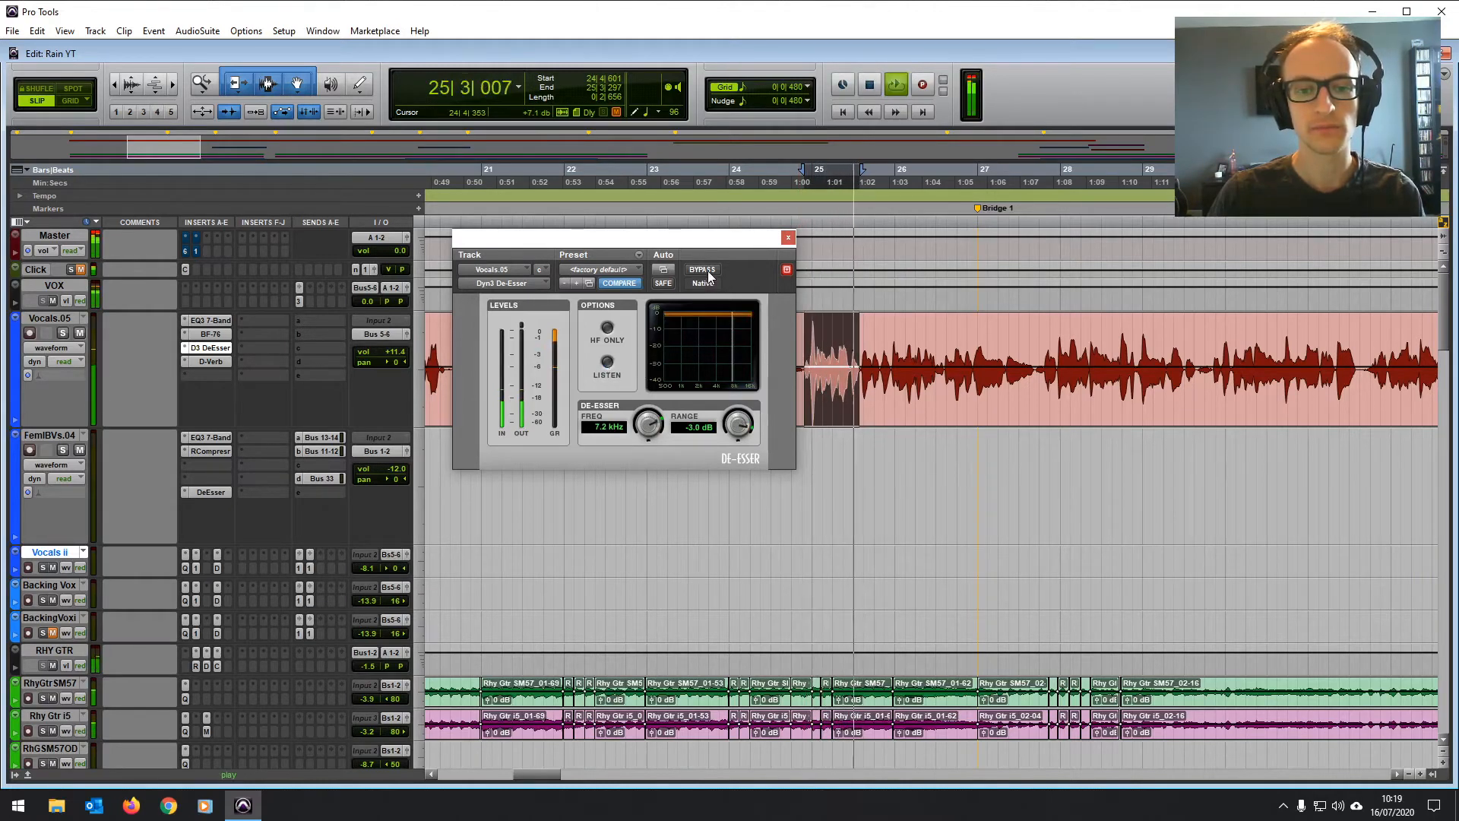
left_click(702, 270)
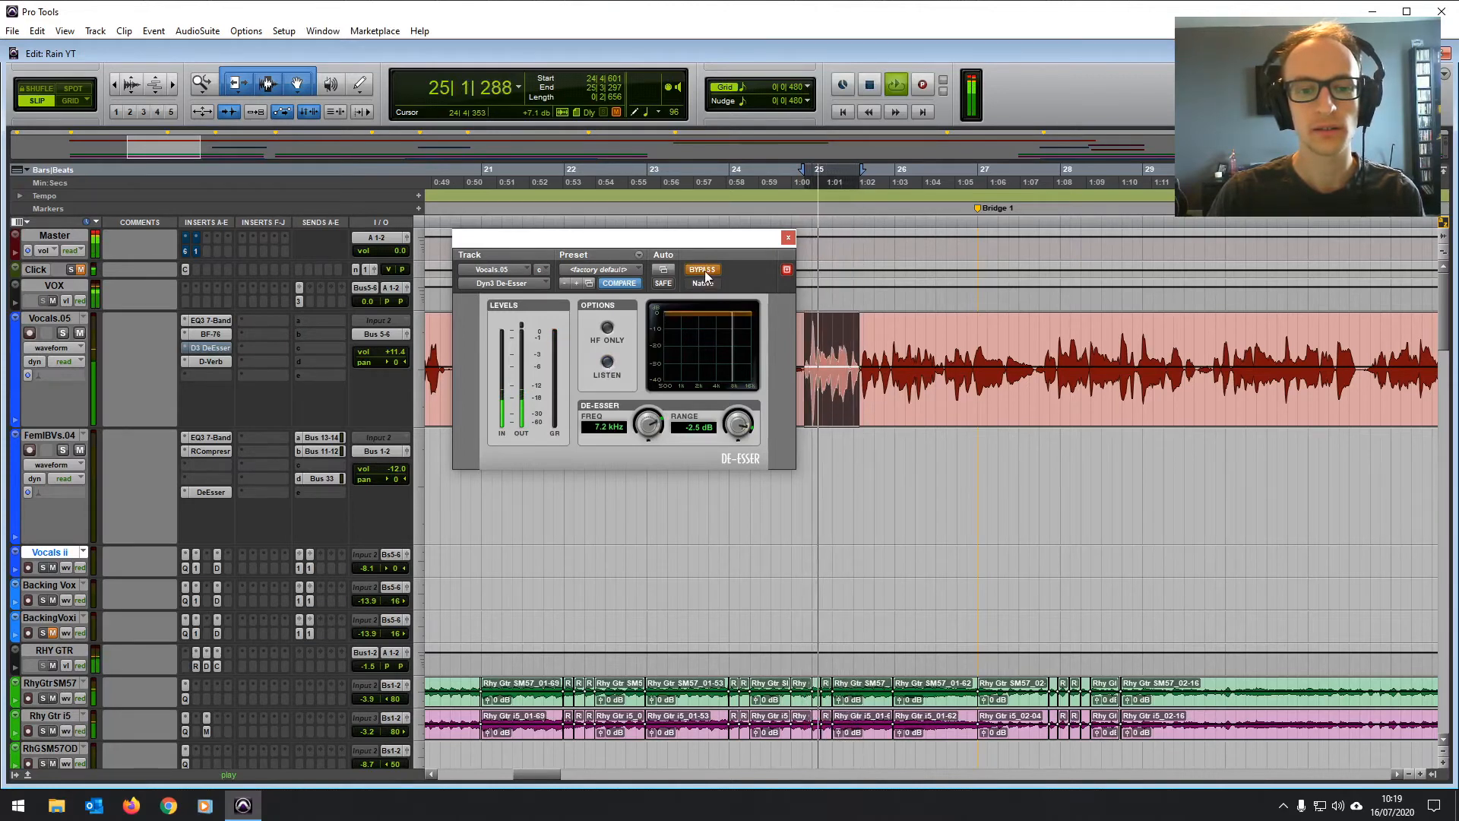
left_click(705, 274)
left_click(789, 237)
left_click(812, 338)
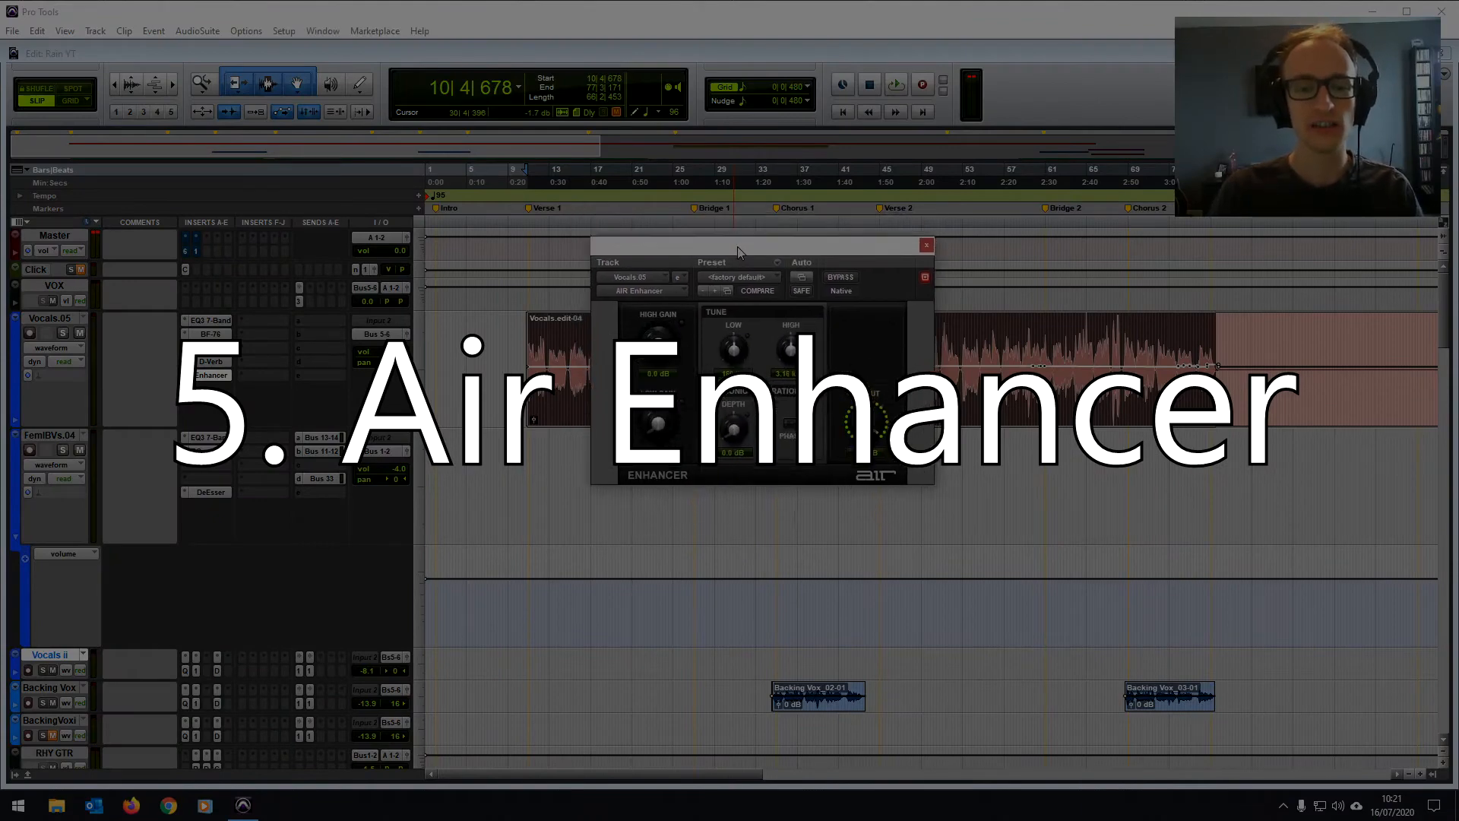
Step: Reposition the AIR Enhancer window and set its high gain to 4.0 dB and low gain to 7.7 dB during playback
left_click_drag(735, 249, 749, 273)
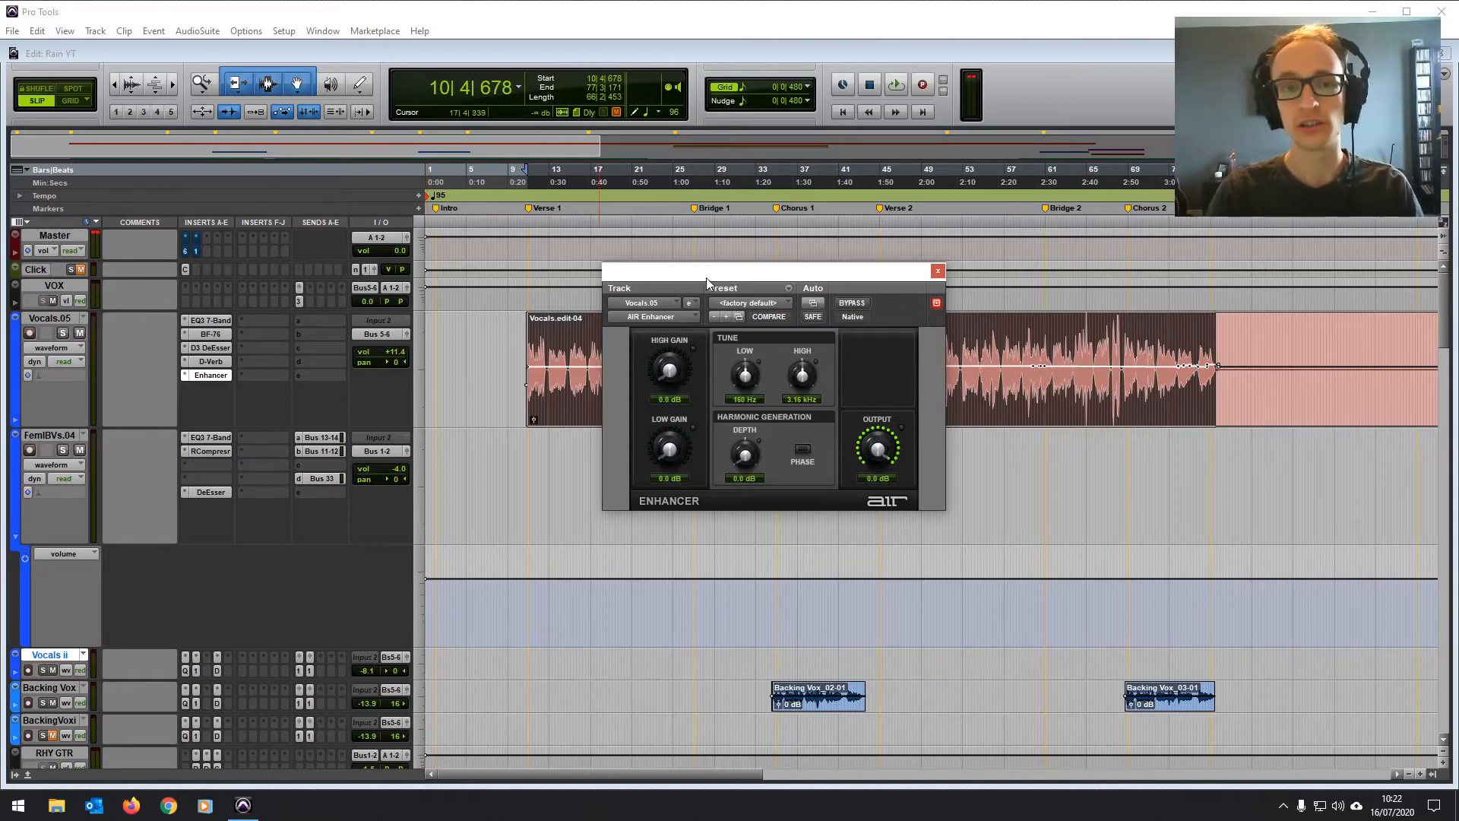
left_click_drag(699, 275, 690, 276)
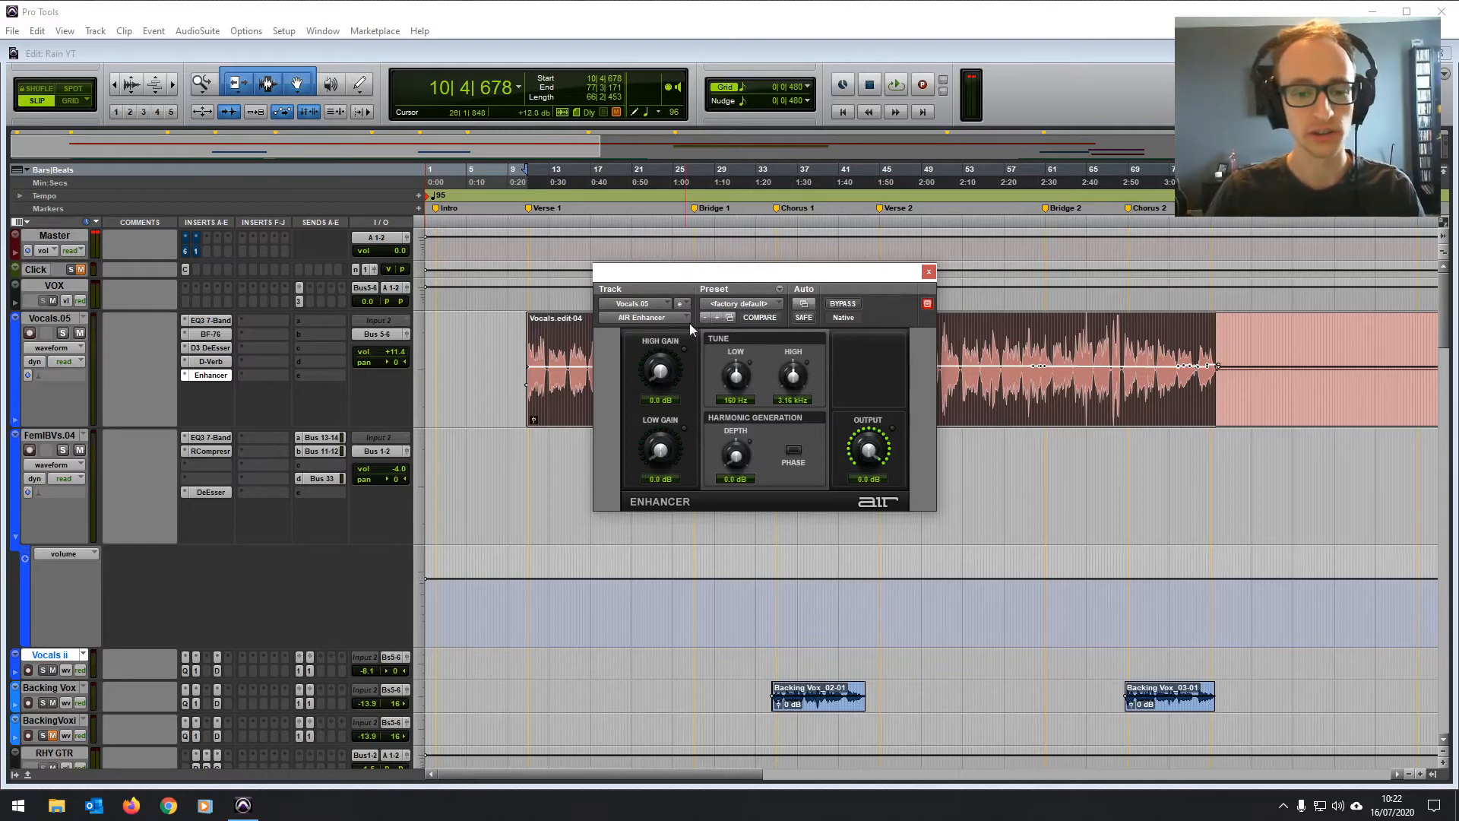
key("space")
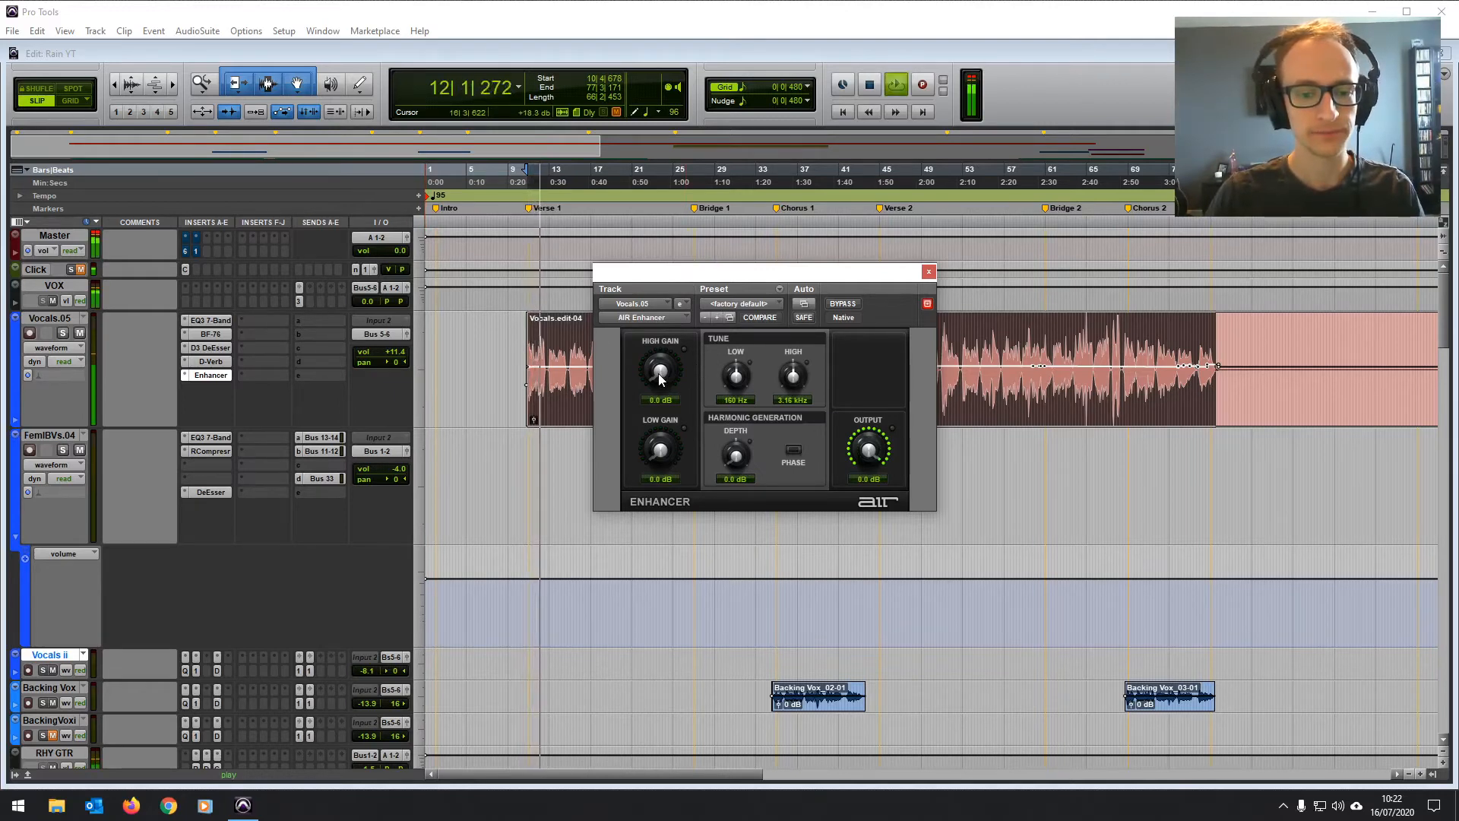
left_click_drag(664, 381, 682, 332)
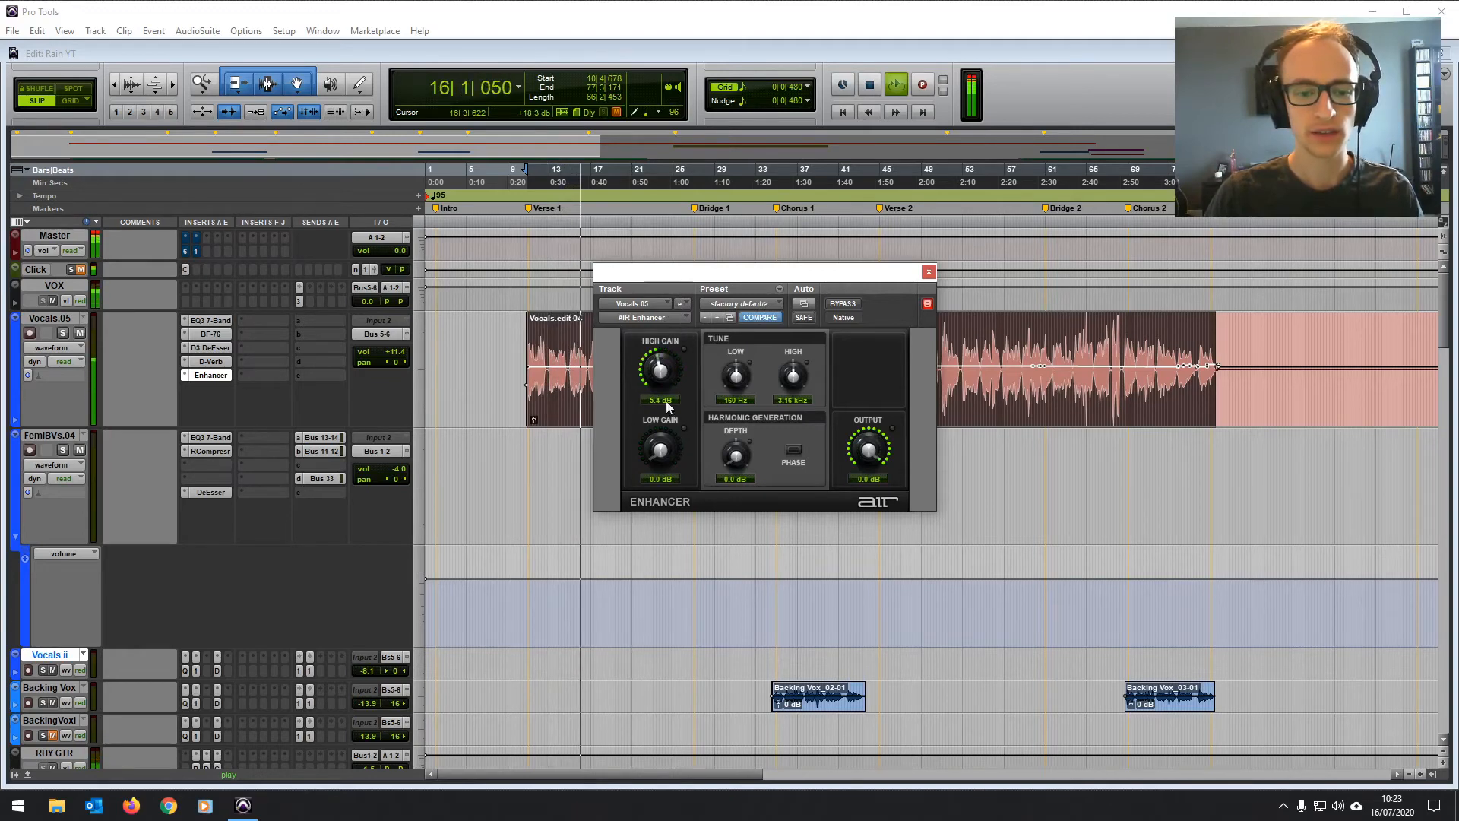
left_click_drag(661, 468, 686, 346)
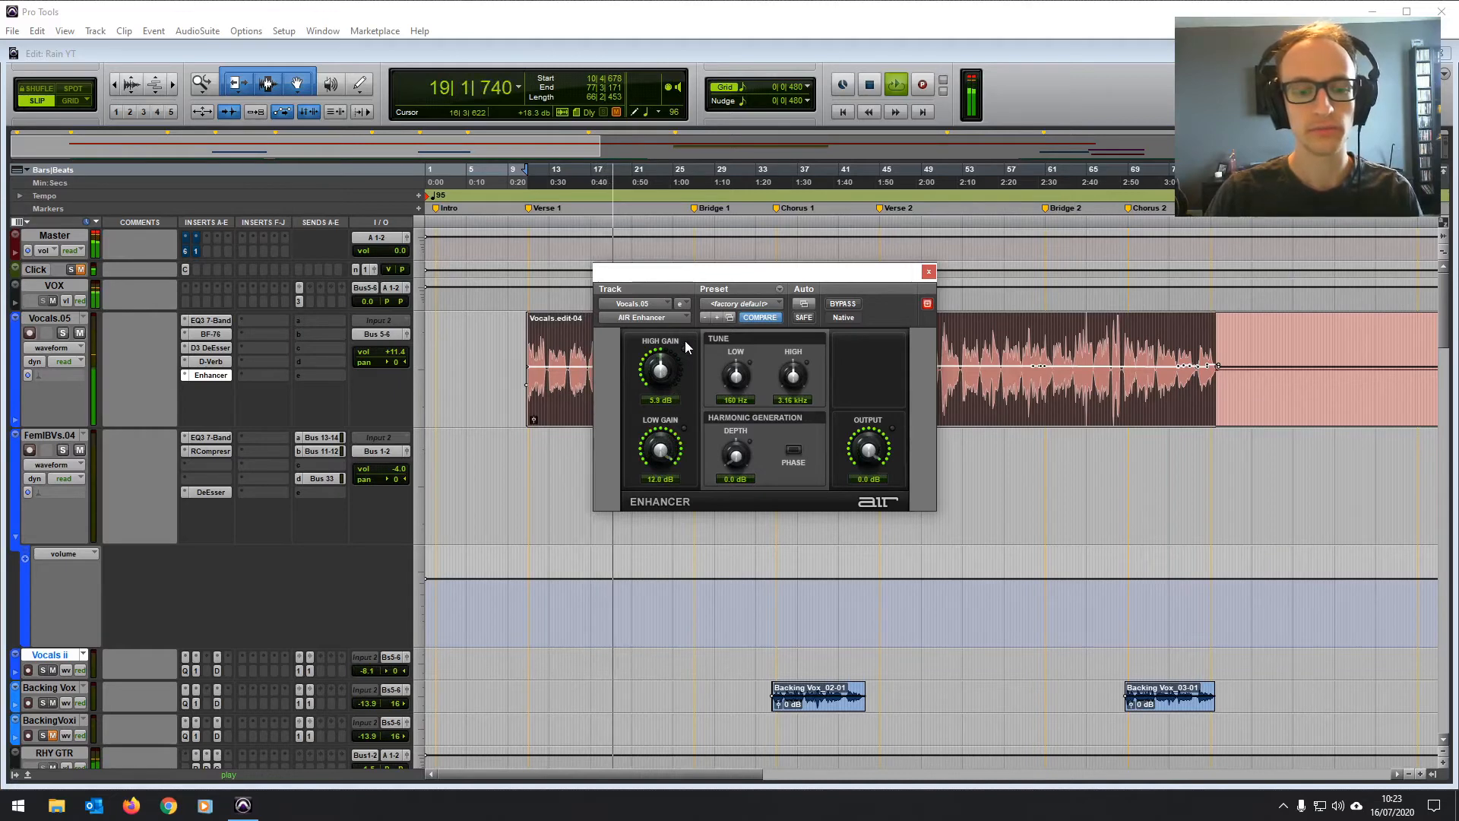
left_click_drag(686, 346, 667, 386)
key("space")
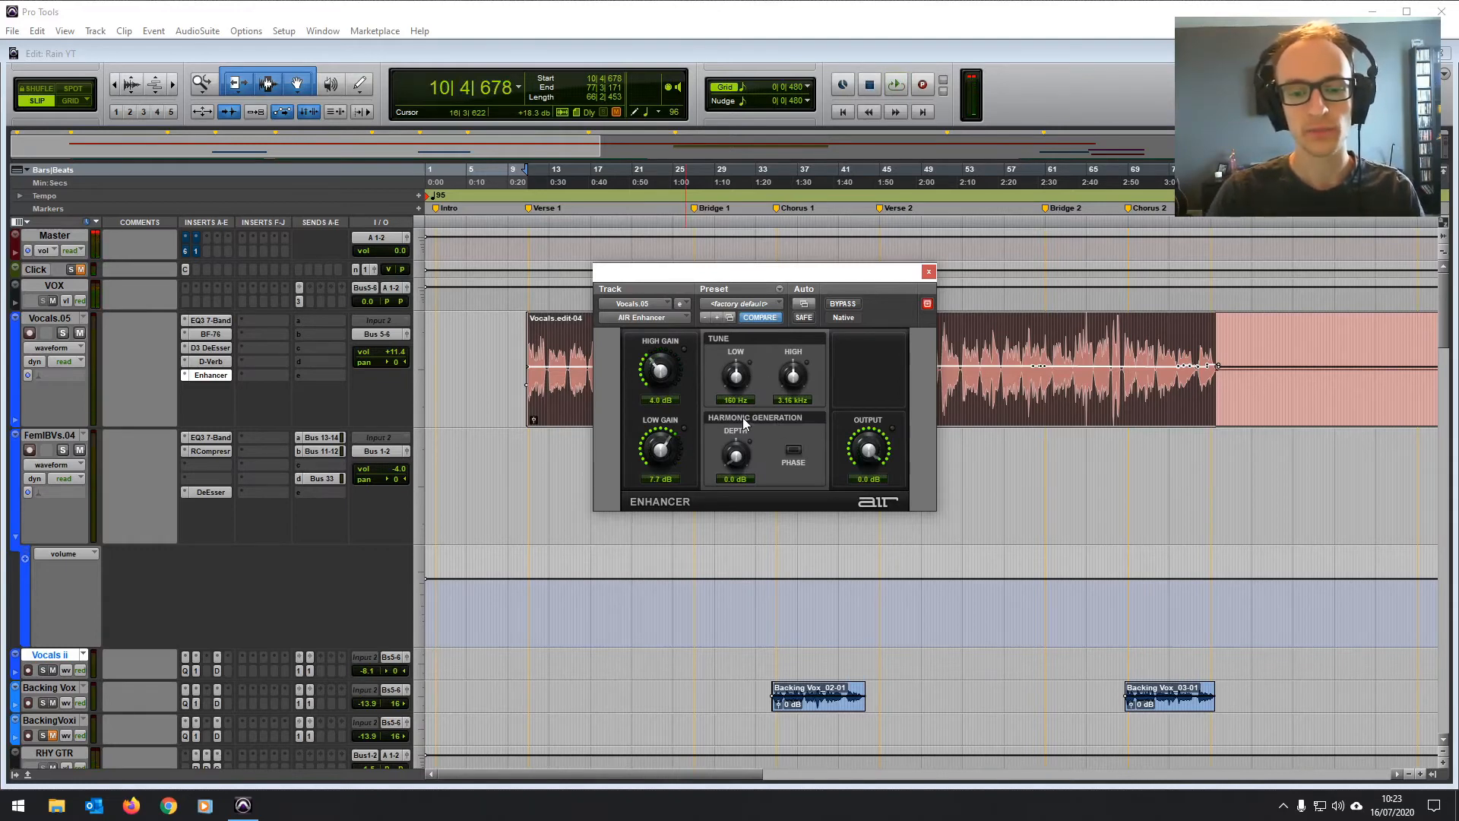
Step: Set the Enhancer's harmonic generation depth to 8.5 dB during playback and its high gain to 4.1 dB
key("space")
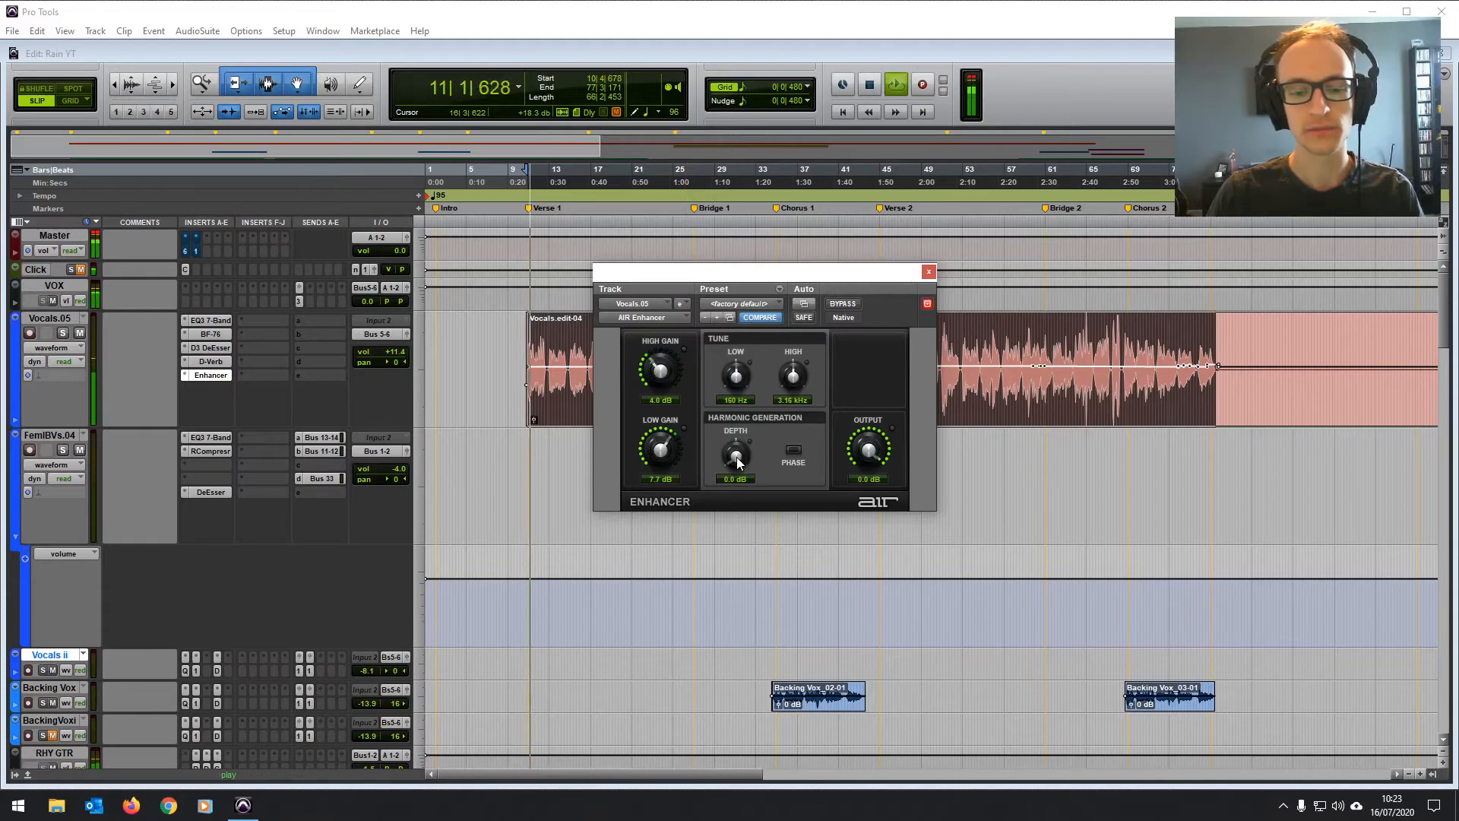
left_click_drag(736, 454, 750, 360)
key("space")
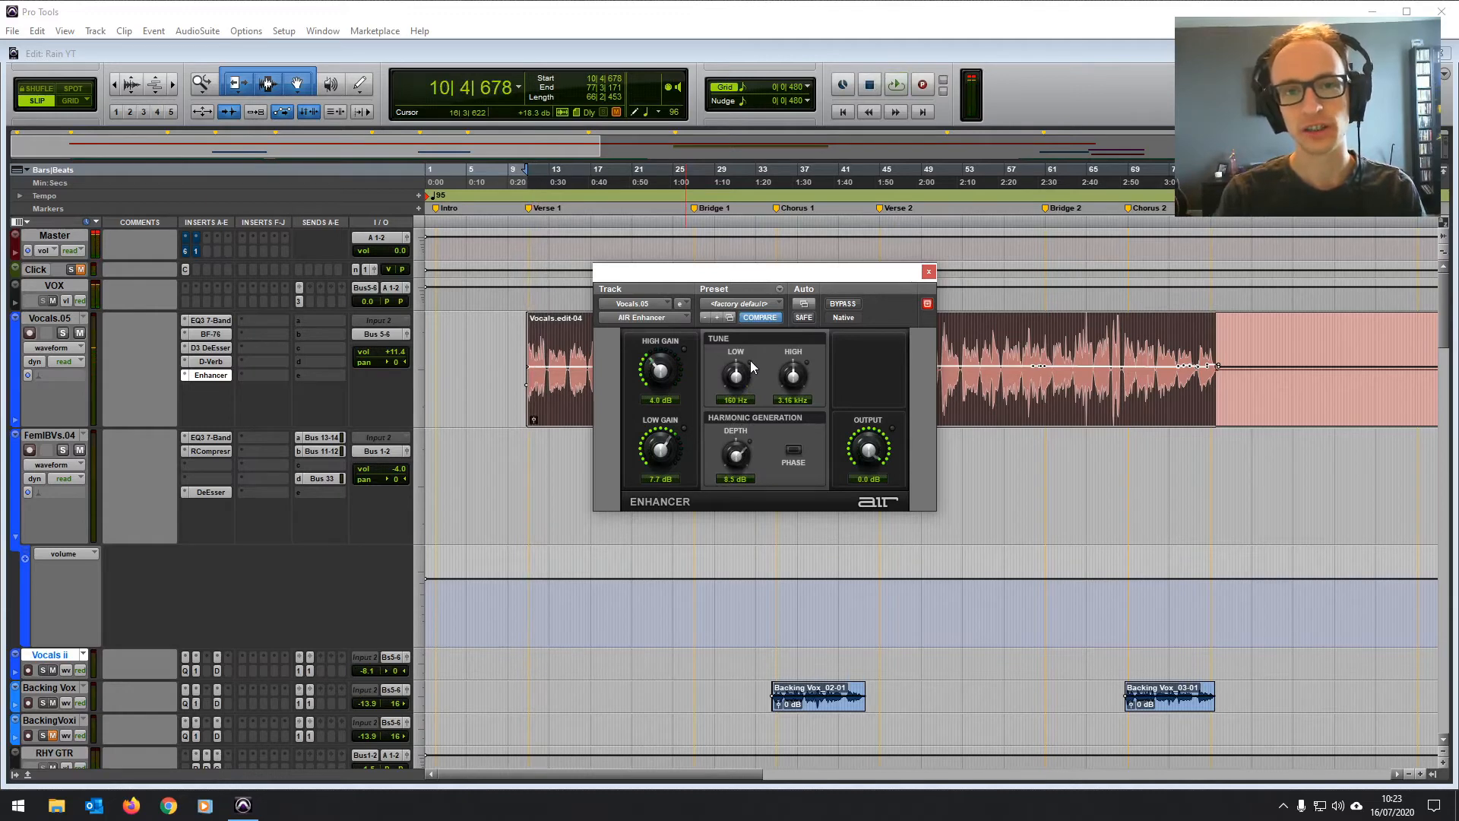
left_click_drag(674, 370, 674, 368)
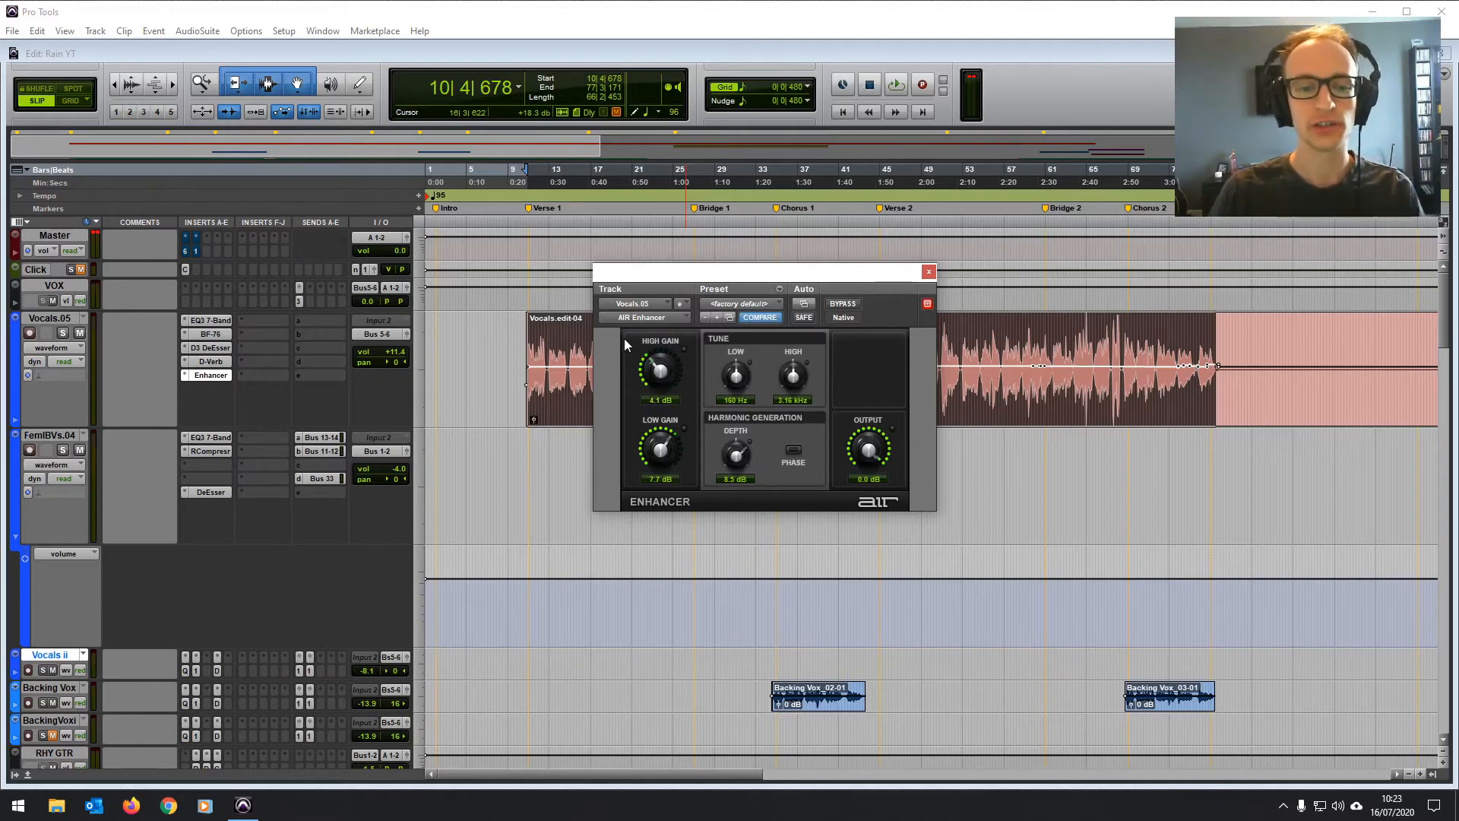
Step: Set the HF band of the EQ3 7-Band on Vocals.05 to -5.2 dB at 3.29 kHz, listening with the Enhancer bypassed, and close the EQ
left_click(213, 322)
left_click(212, 322)
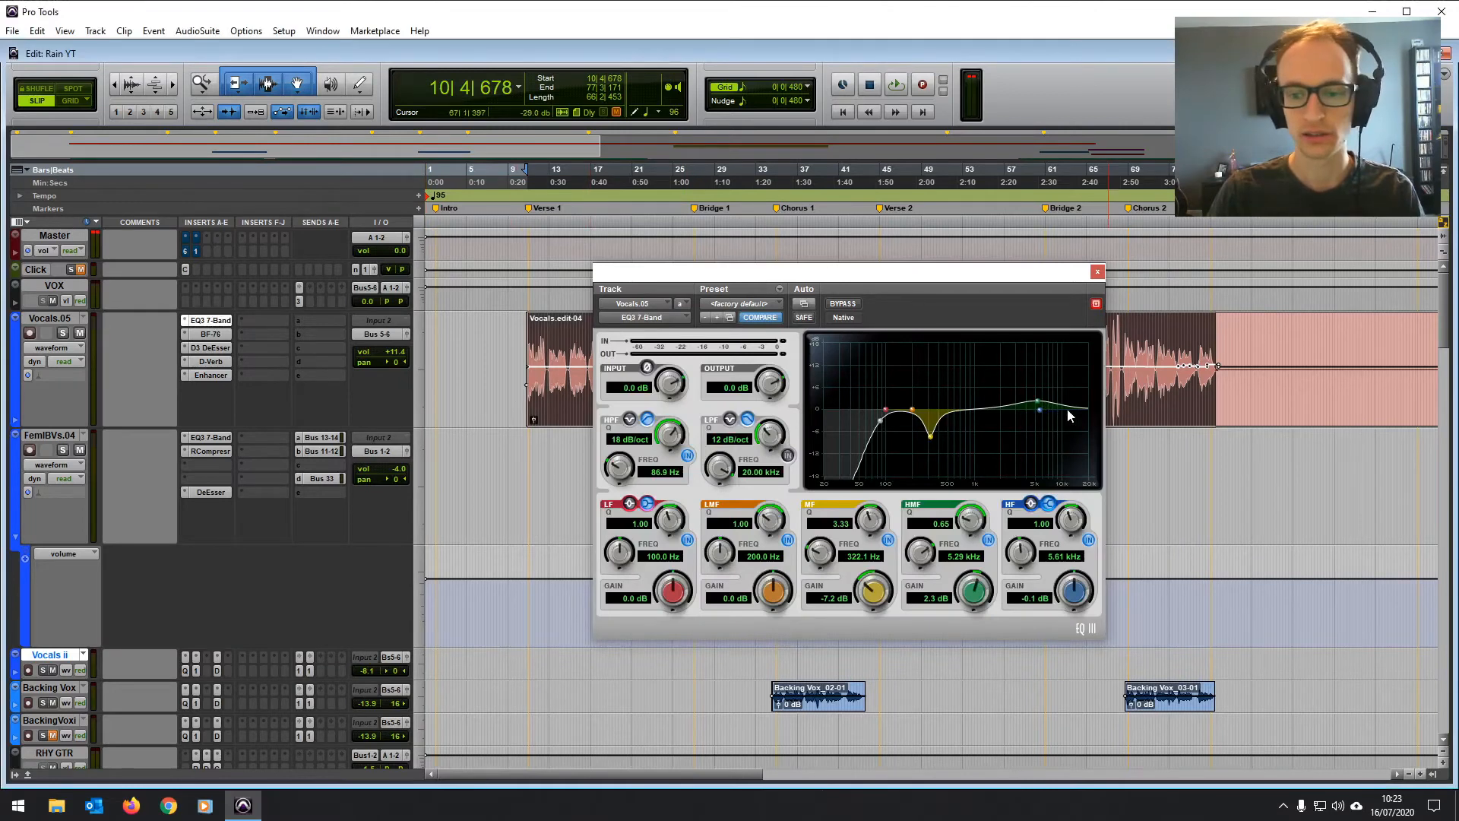
key("space")
left_click_drag(1038, 408, 1019, 430)
left_click(197, 376, "ctrl")
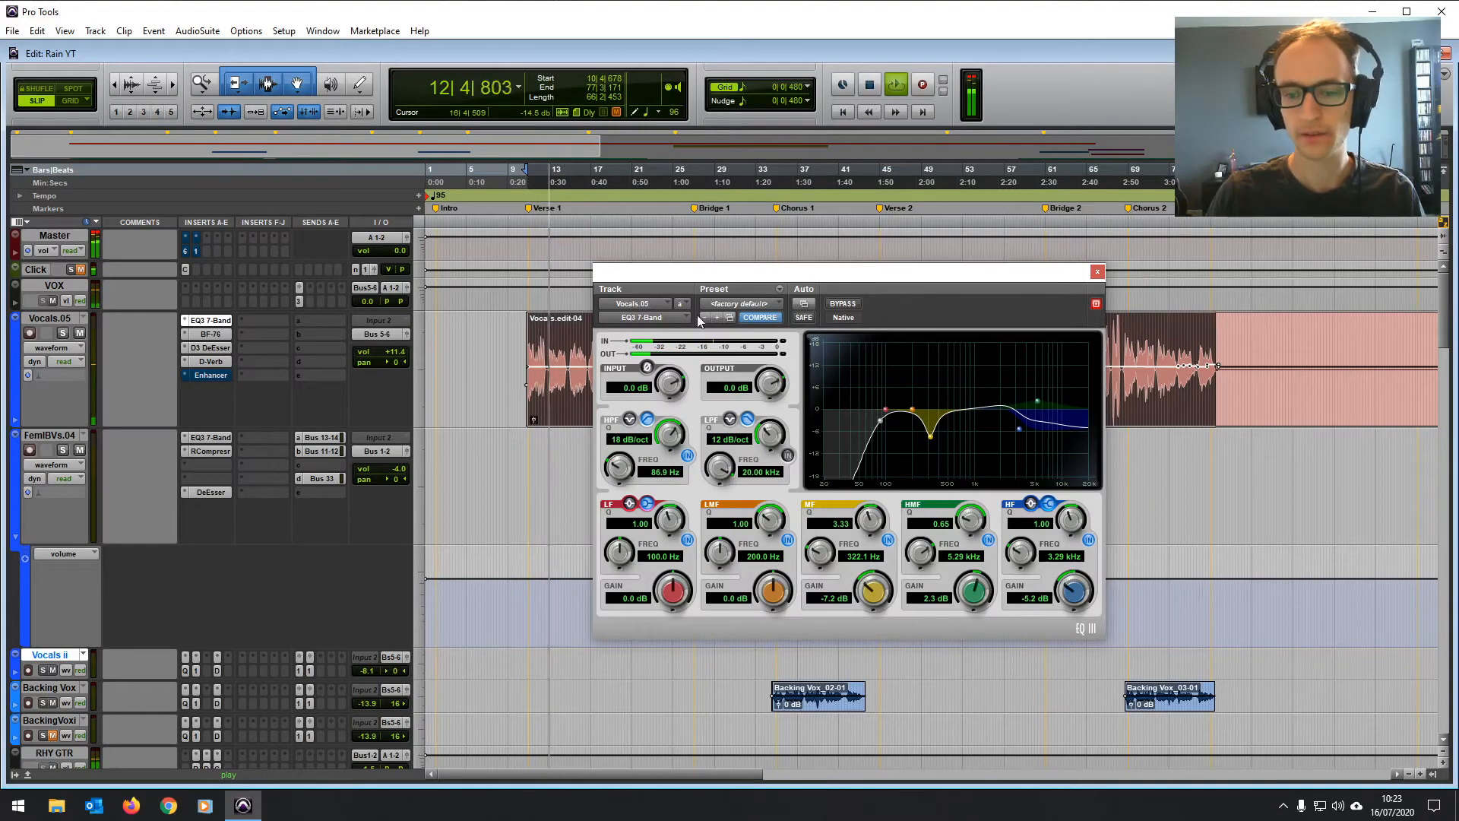
key("space")
left_click(1097, 272)
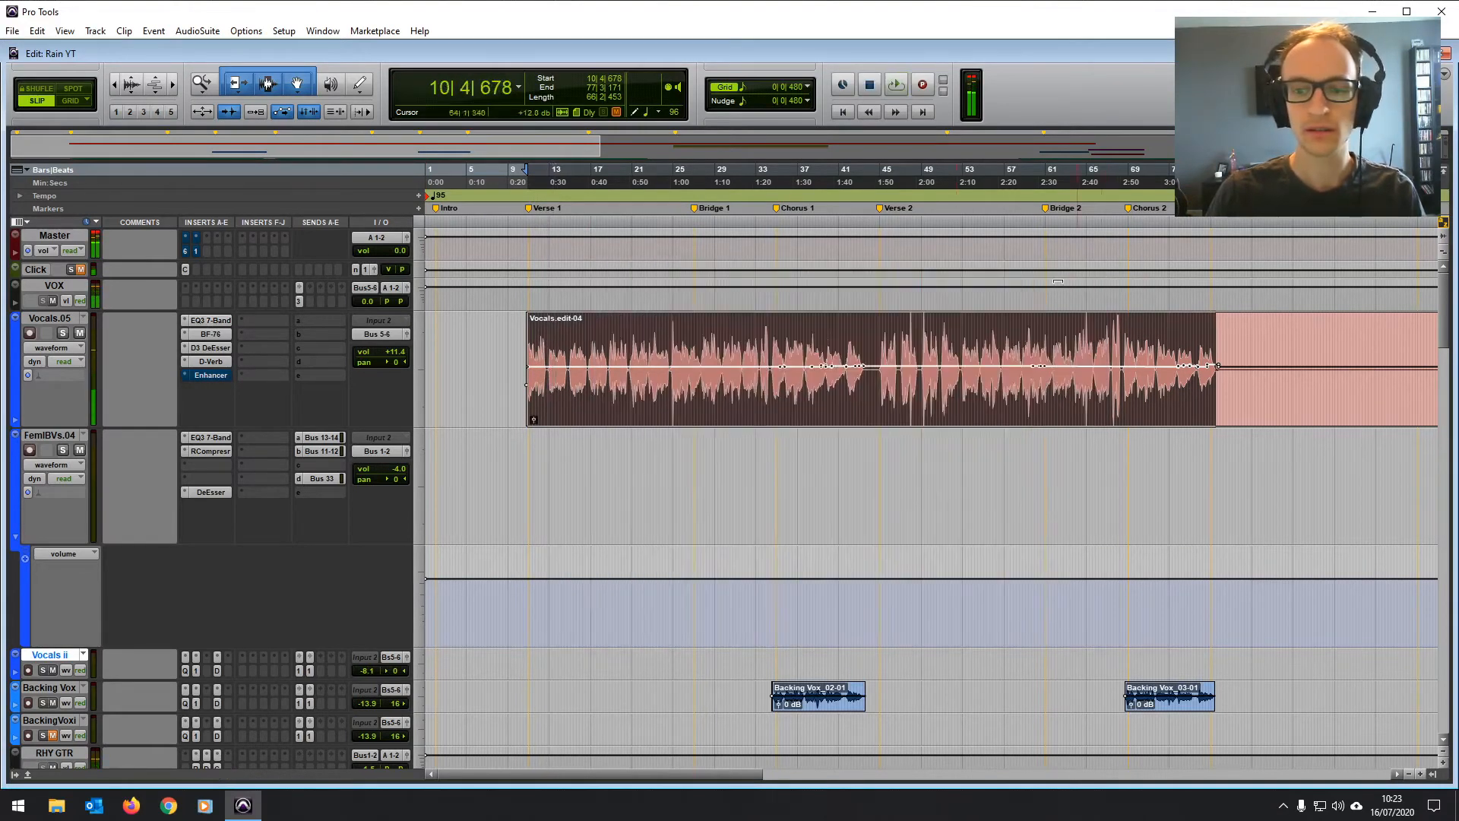
Step: Reactivate the Enhancer and set its high gain to 10.6 dB, low gain to 2.9 dB and depth to 3.5 dB during playback
left_click(198, 375)
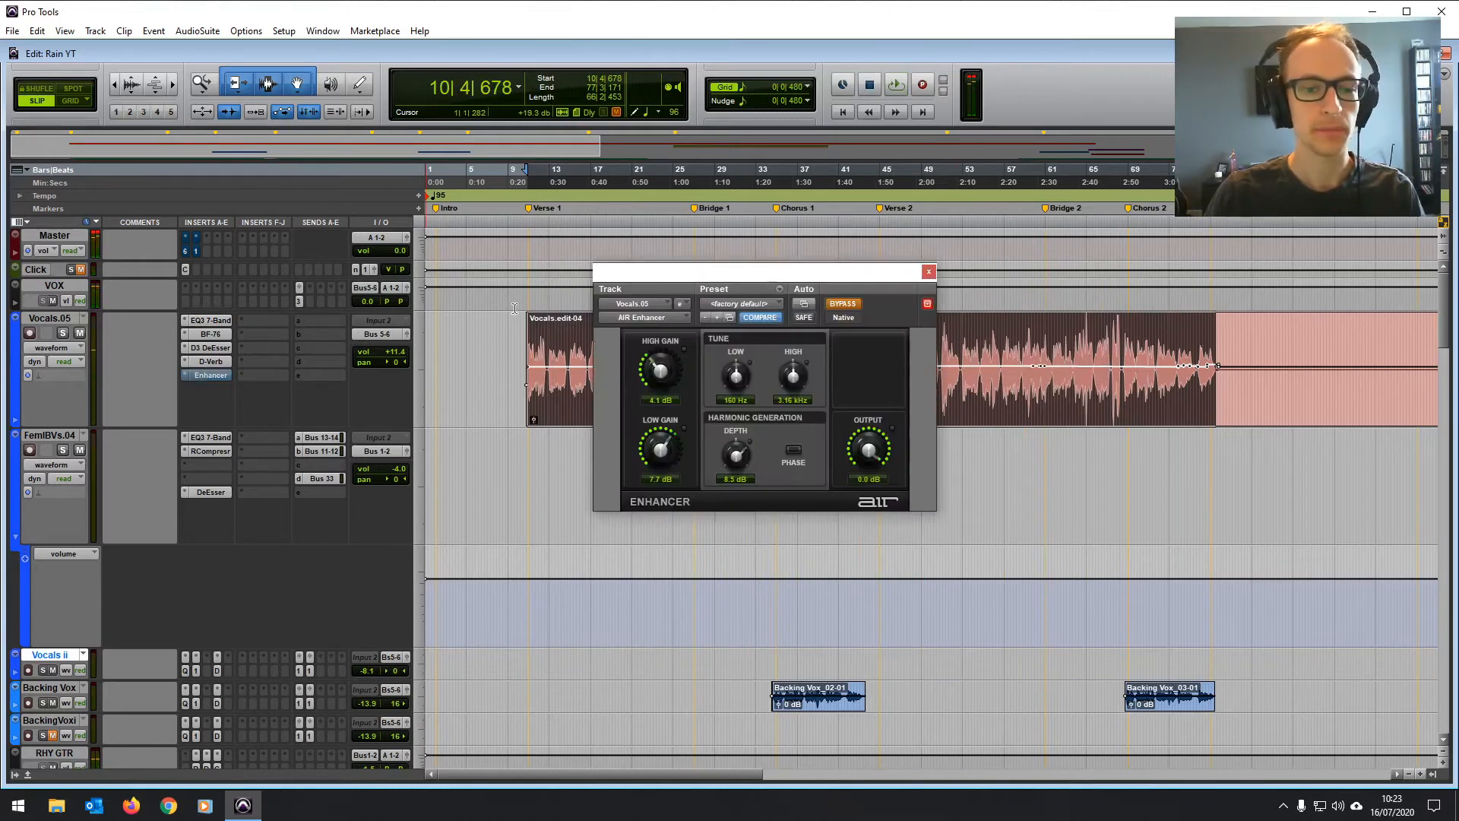
left_click(845, 304)
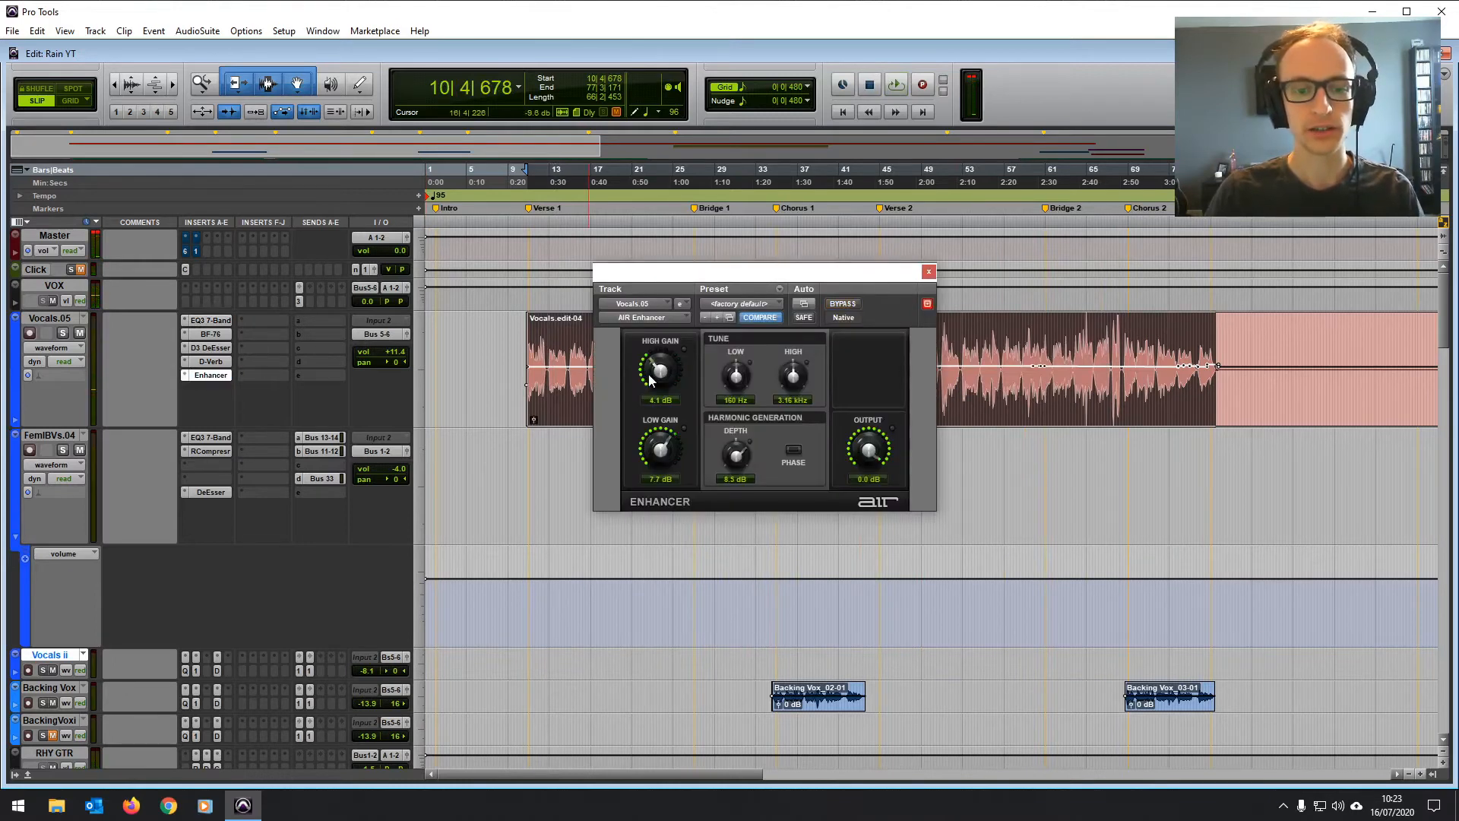
key("space")
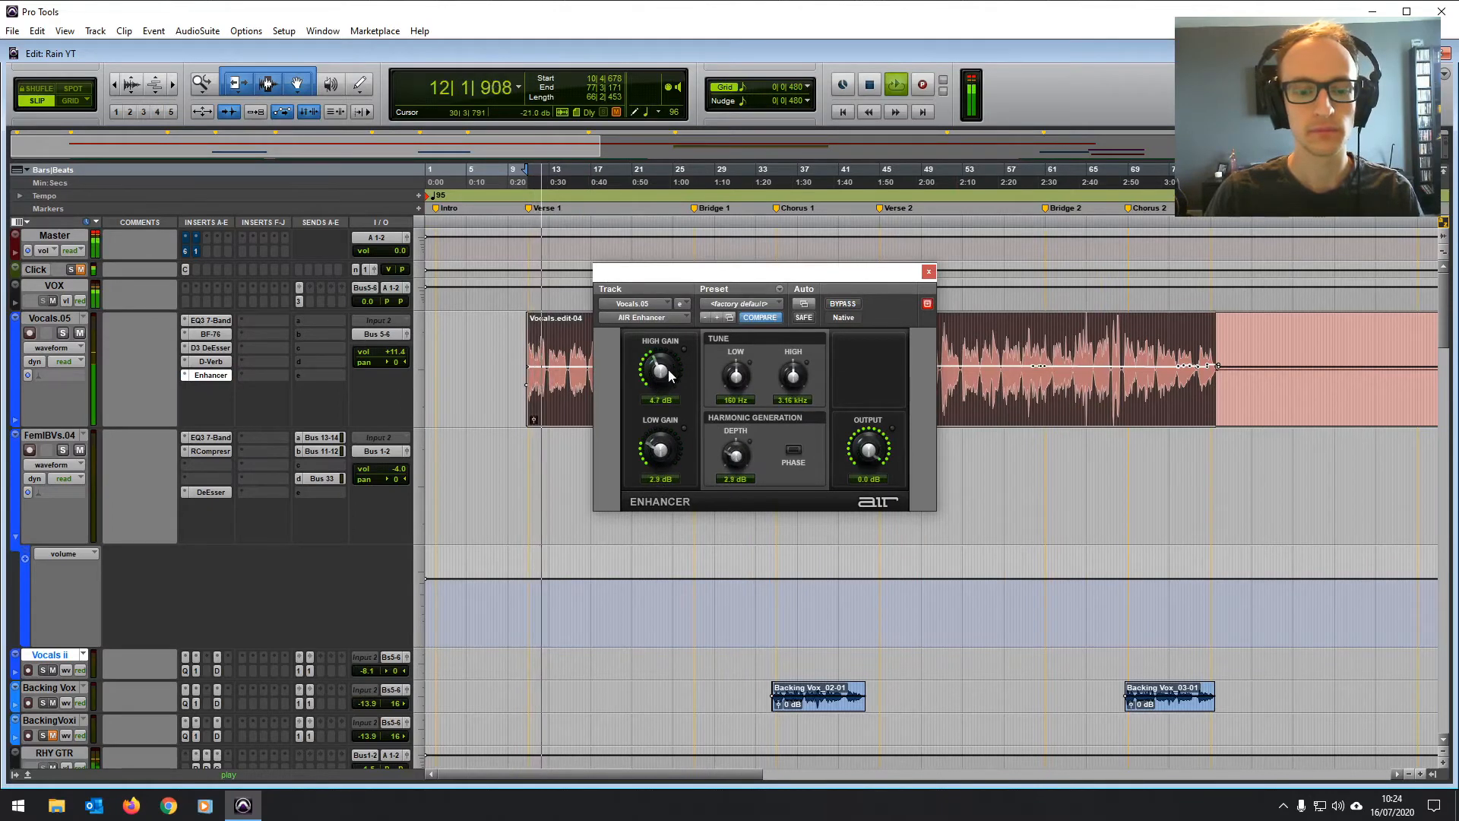
Step: Compare the vocal with the Enhancer bypassed and active, and raise the harmonic generation depth to about 5.1 dB
left_click(842, 304)
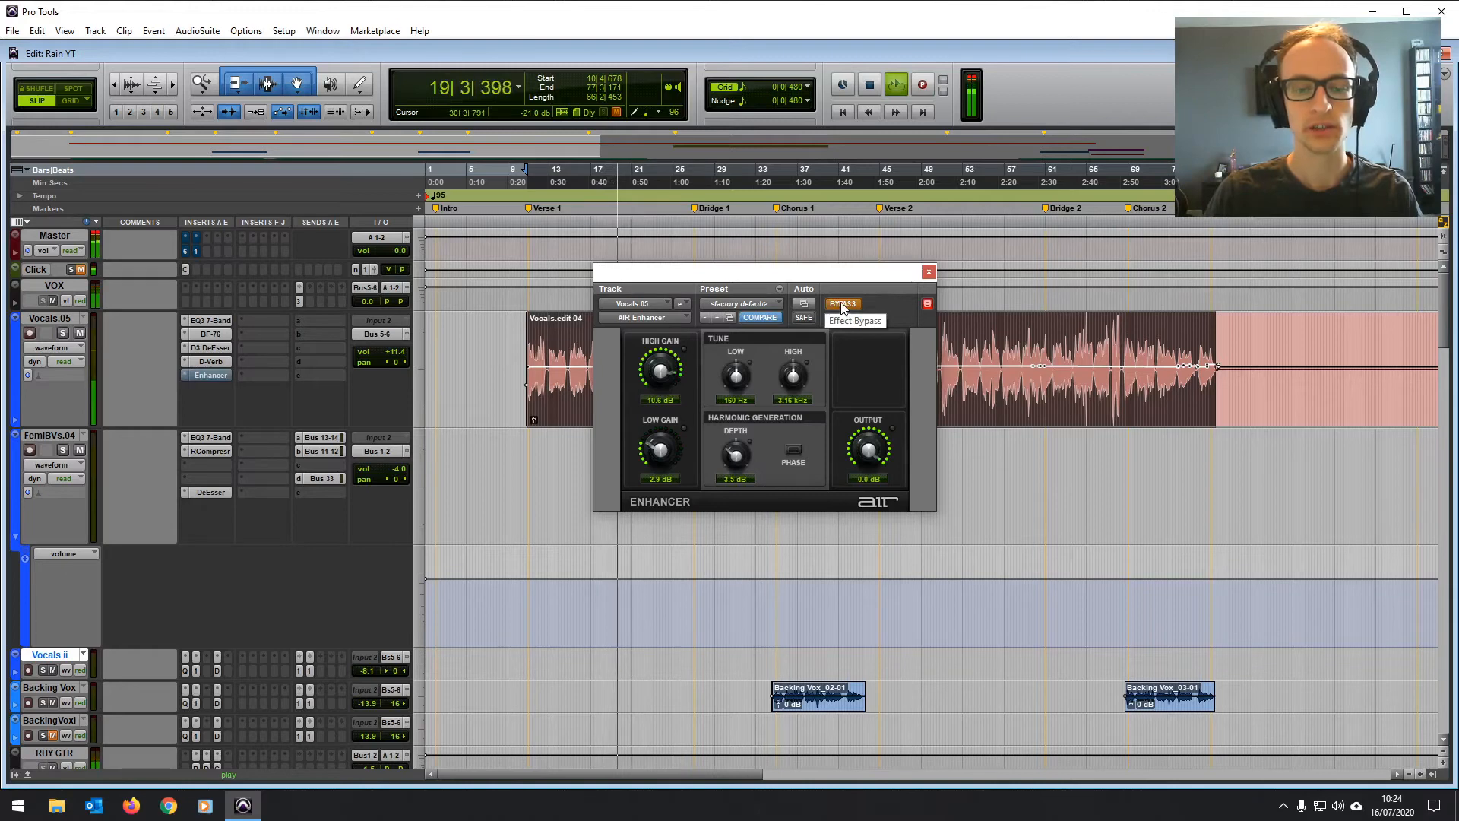
left_click(842, 304)
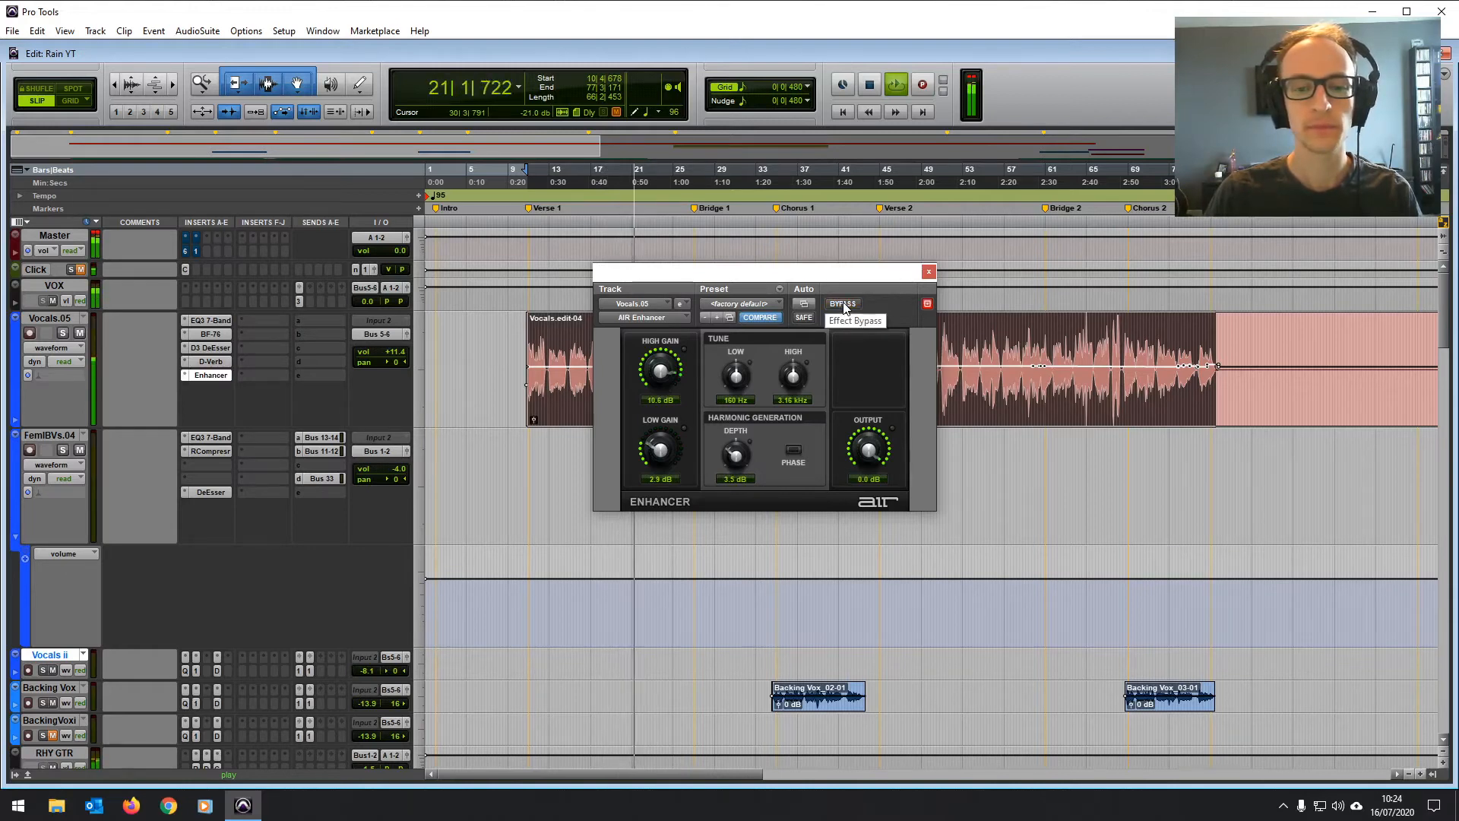
key("space")
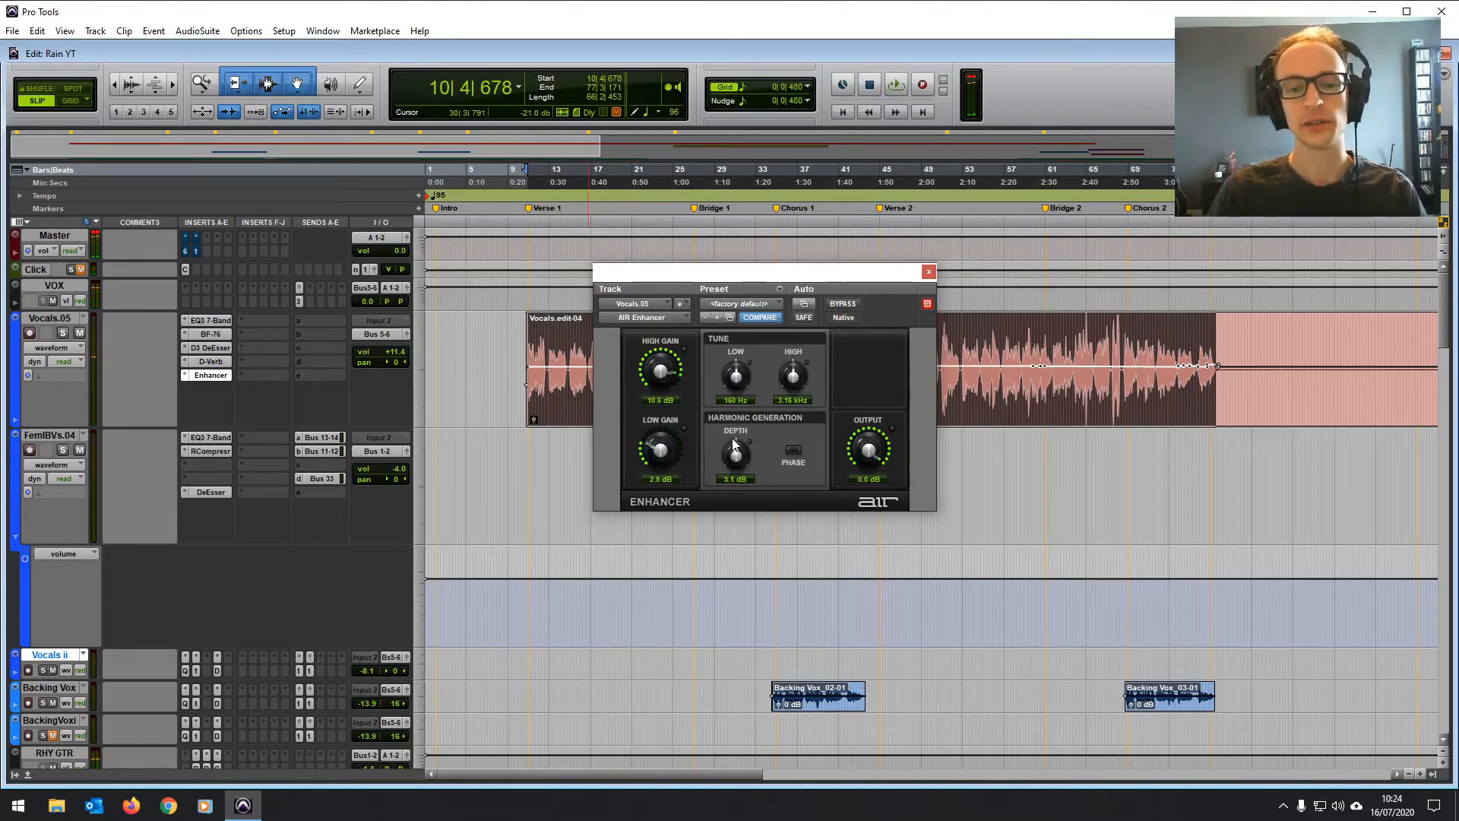
left_click_drag(733, 444, 739, 446)
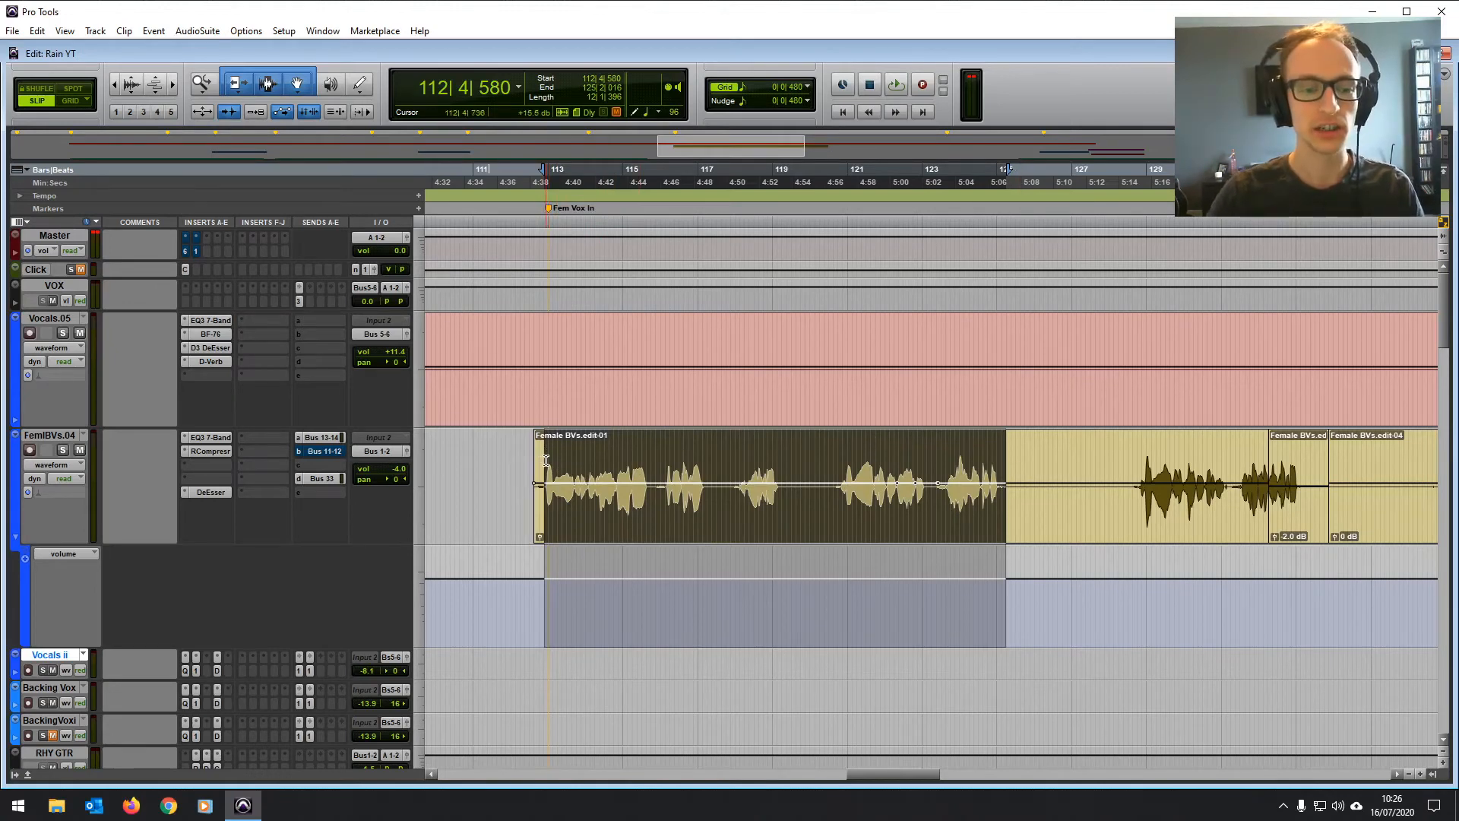
Step: Insert the mono AIR Dynamic Delay in the empty slot after the RCompressor on the Female BVs.04 track
left_click(212, 464)
mouse_move(226, 486)
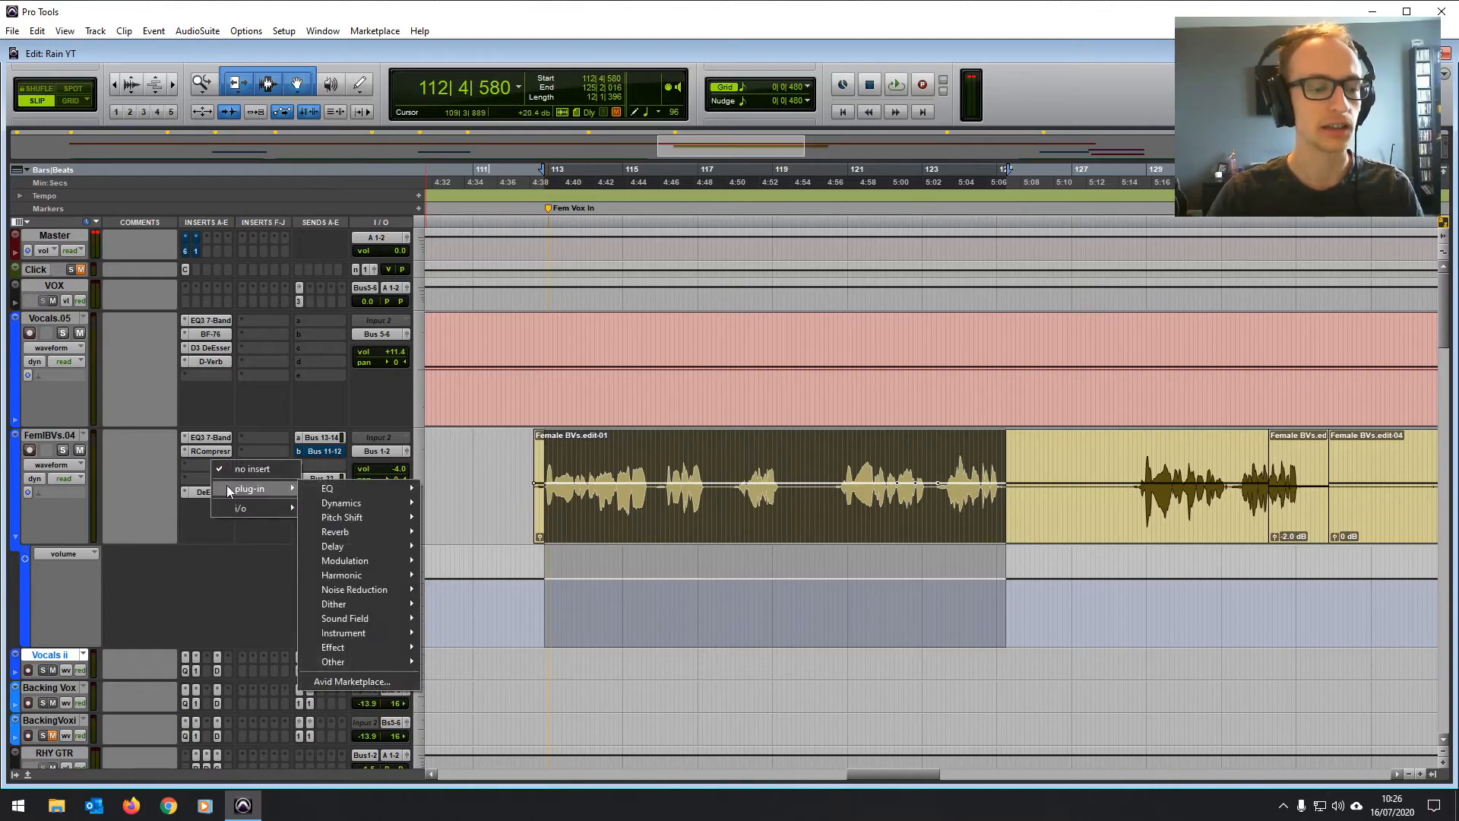
mouse_move(354, 546)
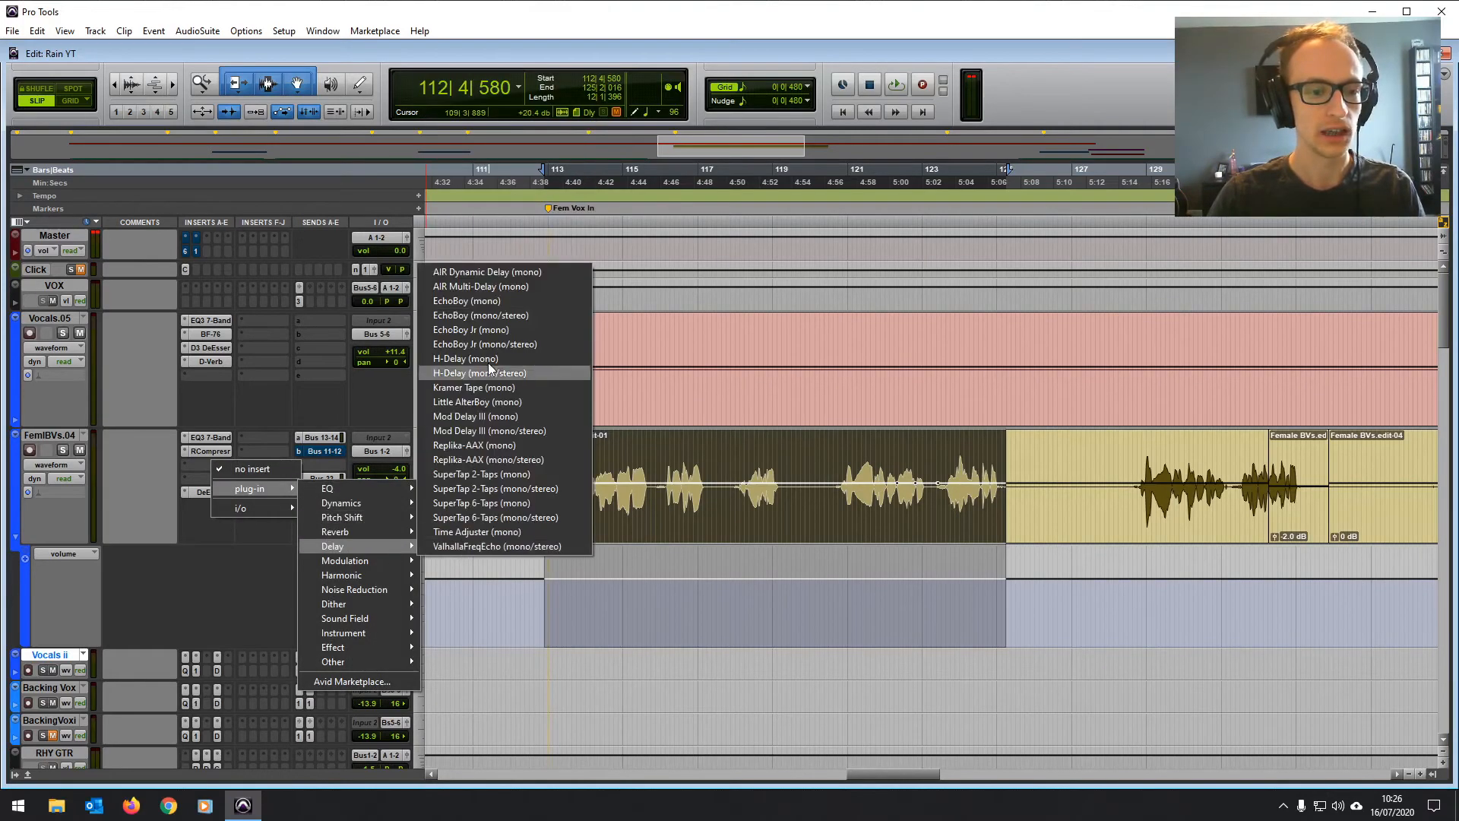
left_click(501, 272)
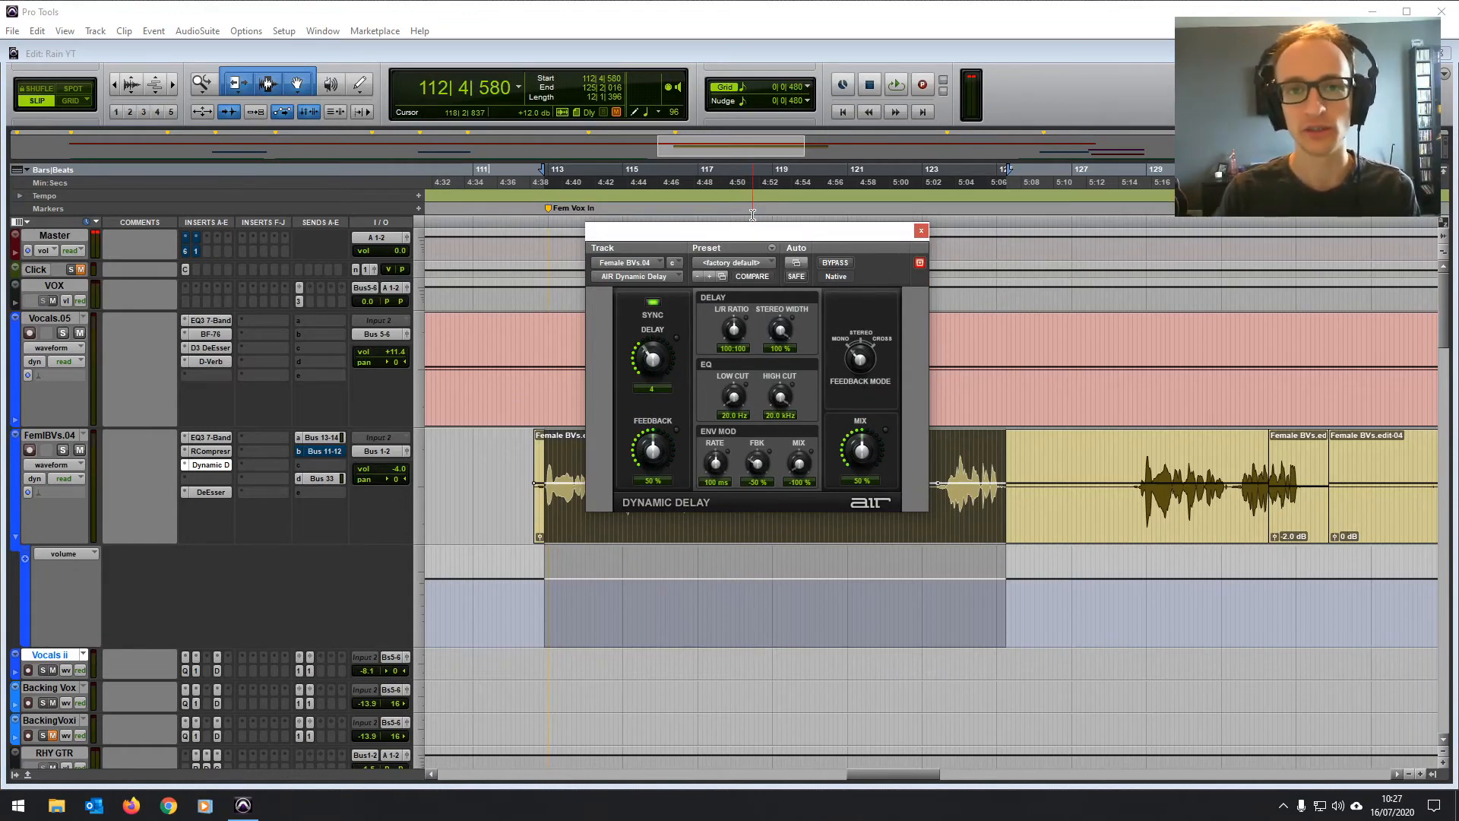
Step: Move the Dynamic Delay window up off the clip and try switching its tempo sync off
left_click_drag(748, 230, 737, 178)
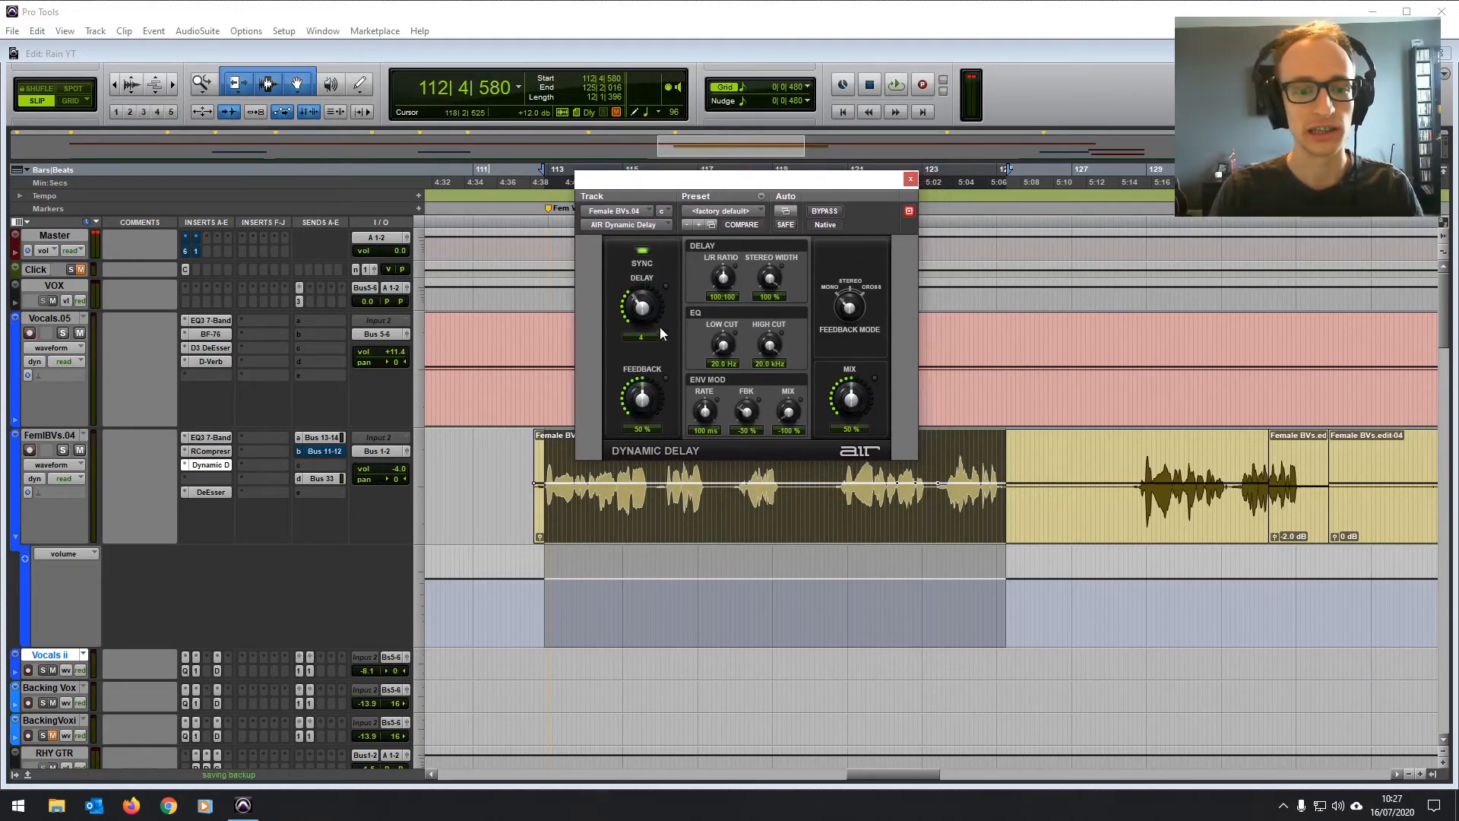
left_click(643, 250)
left_click(643, 251)
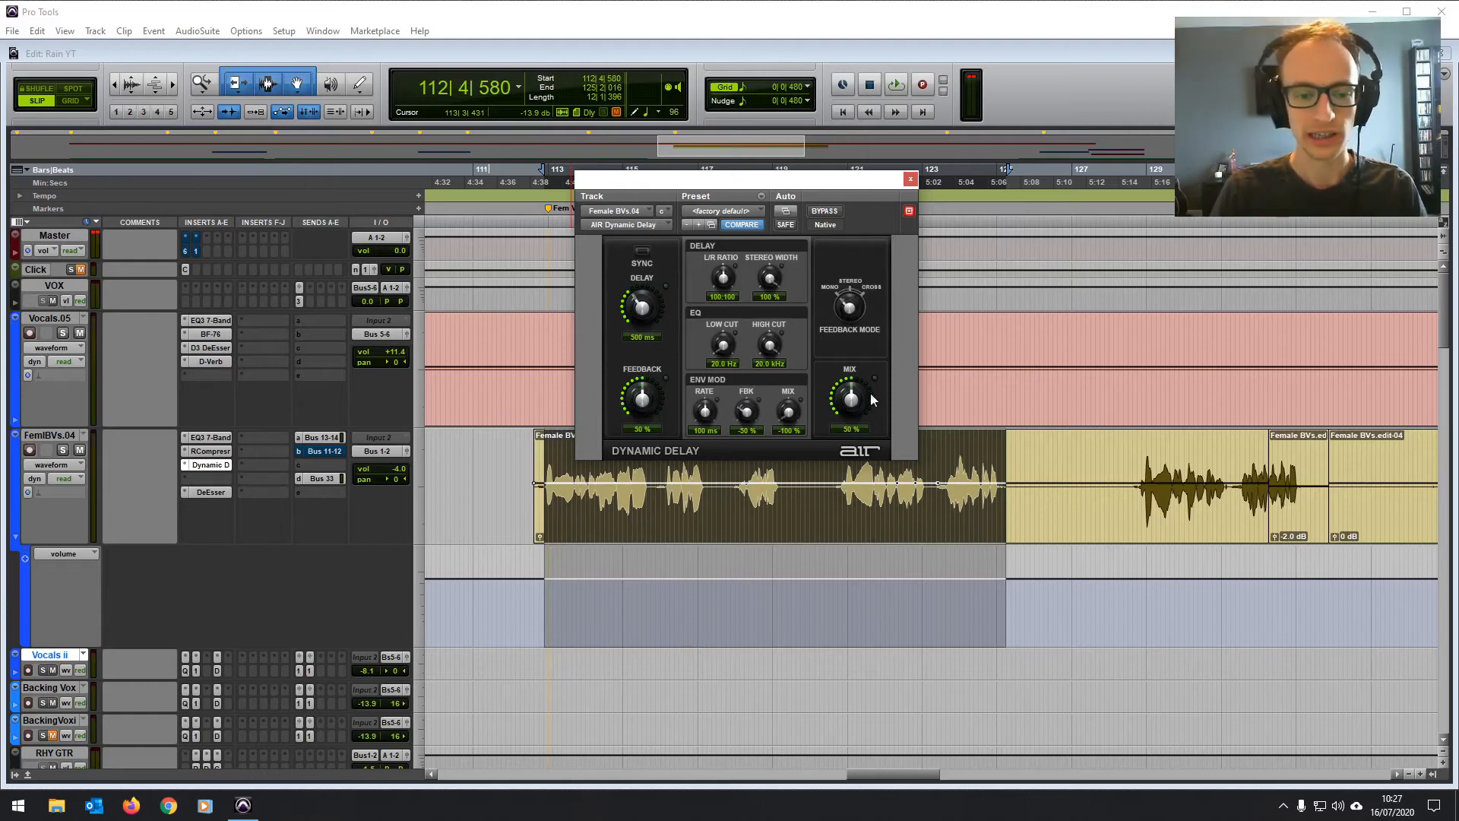
Step: Select the first Female BVs phrase from bar 112 to about bar 126, play it soloed and raise the track volume to +1.2 dB
left_click_drag(1035, 456, 548, 443)
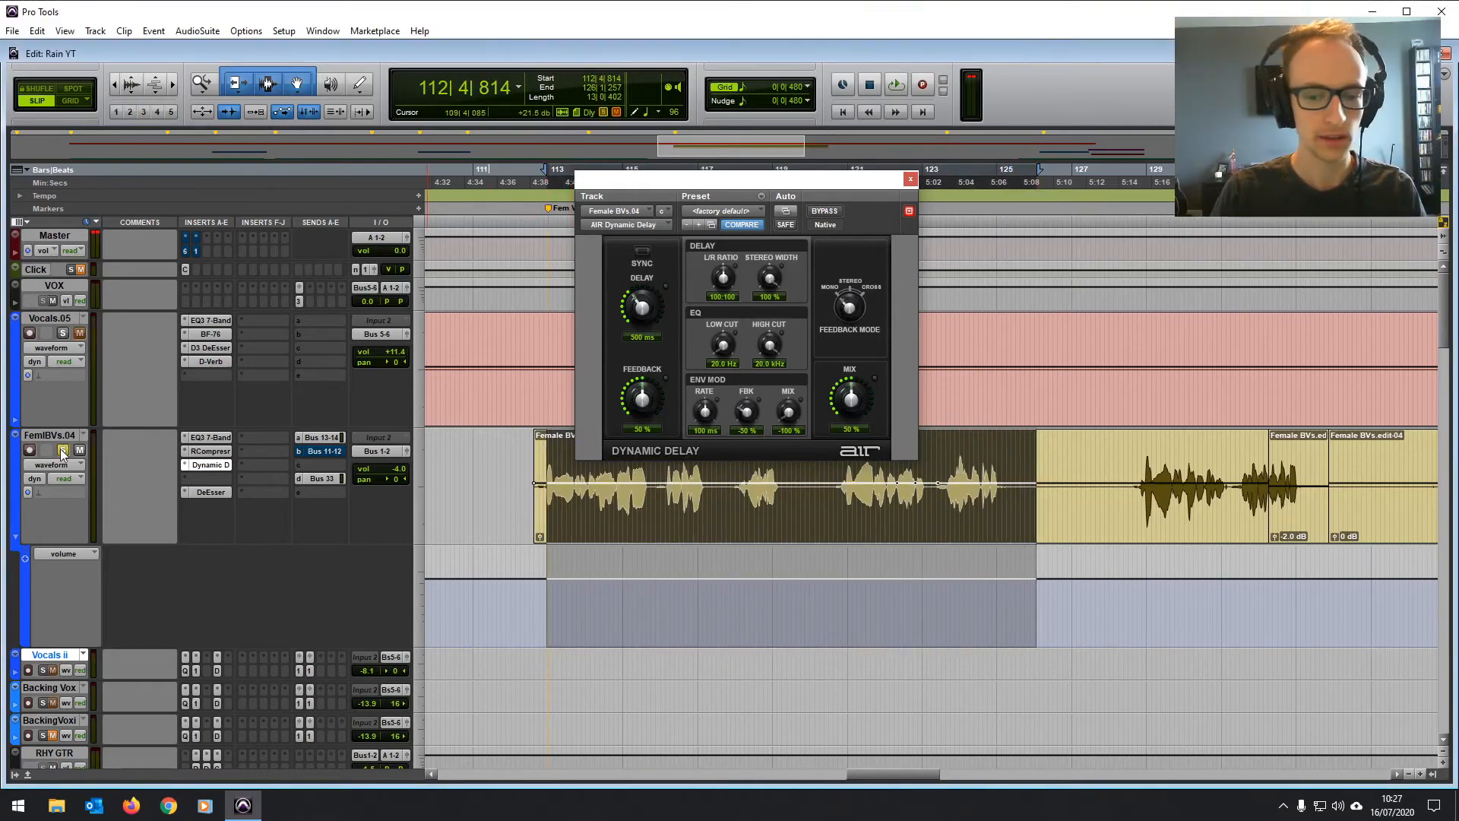
key("space")
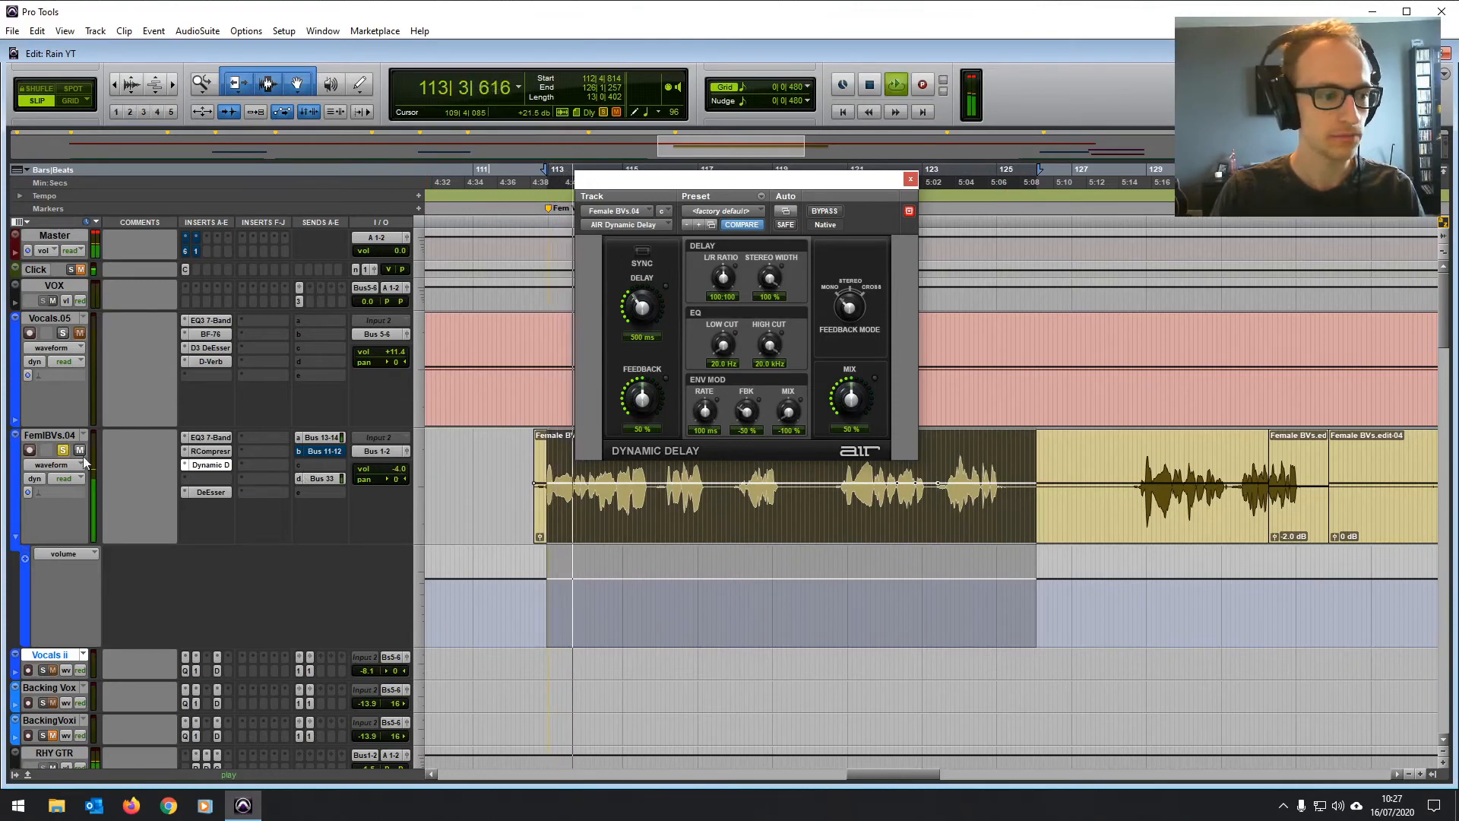
left_click_drag(397, 468, 401, 461)
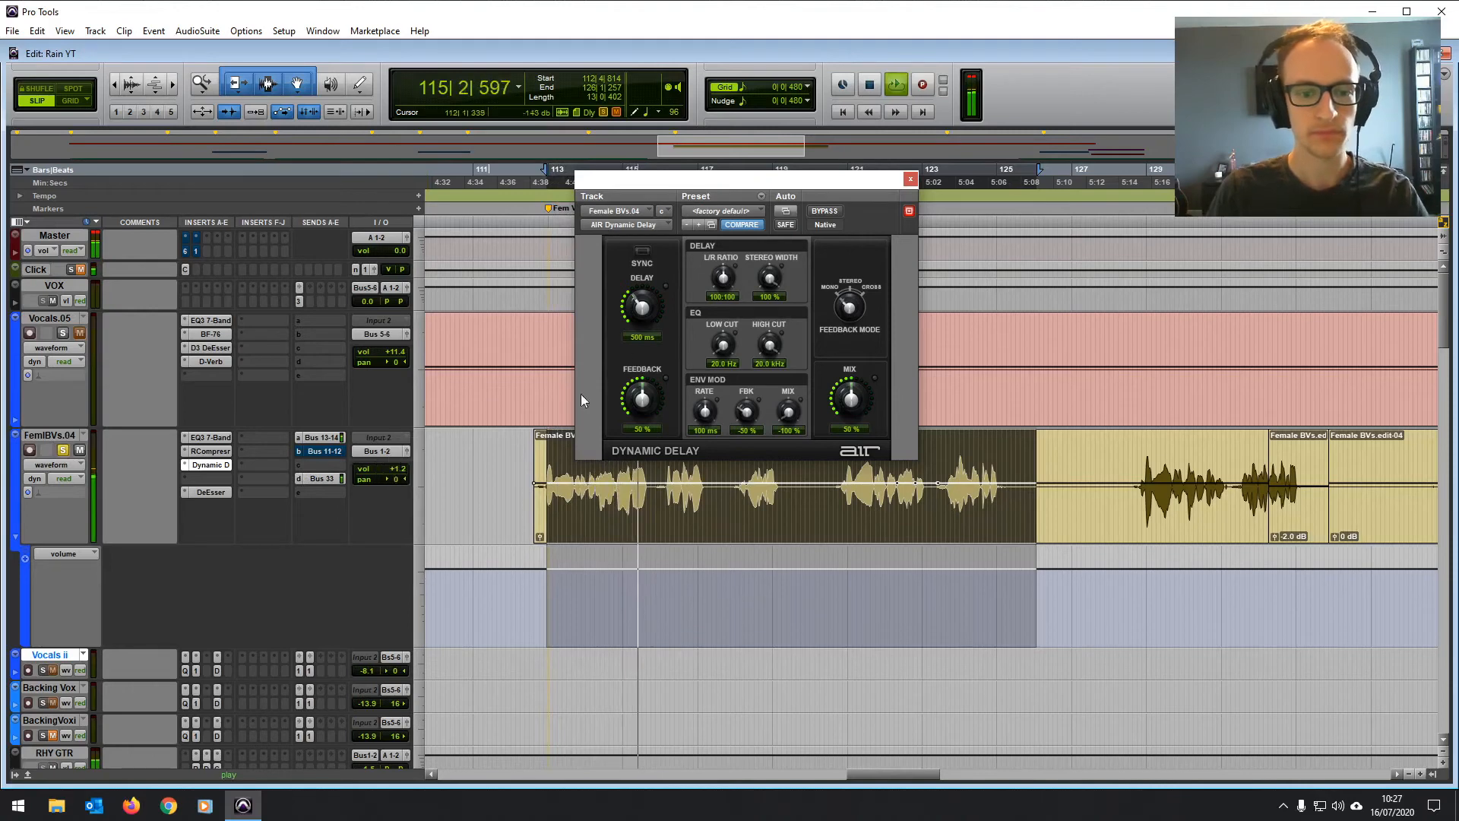
Step: Turn the delay's tempo sync on and set mix to 34%, low cut to 205 Hz, high cut to 5.12 kHz and envelope rate to 501 ms
left_click(642, 253)
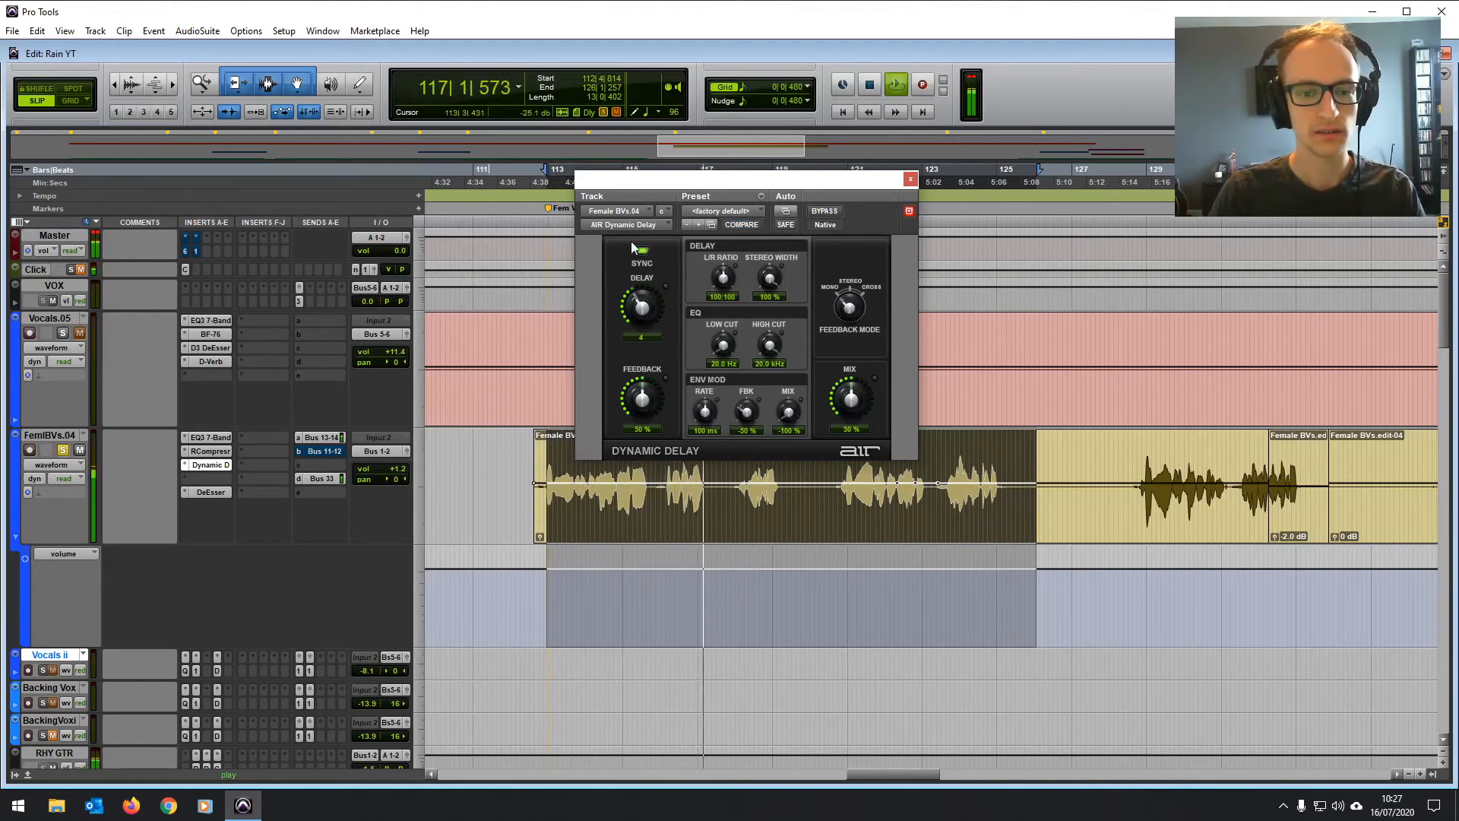
left_click_drag(851, 399, 849, 420)
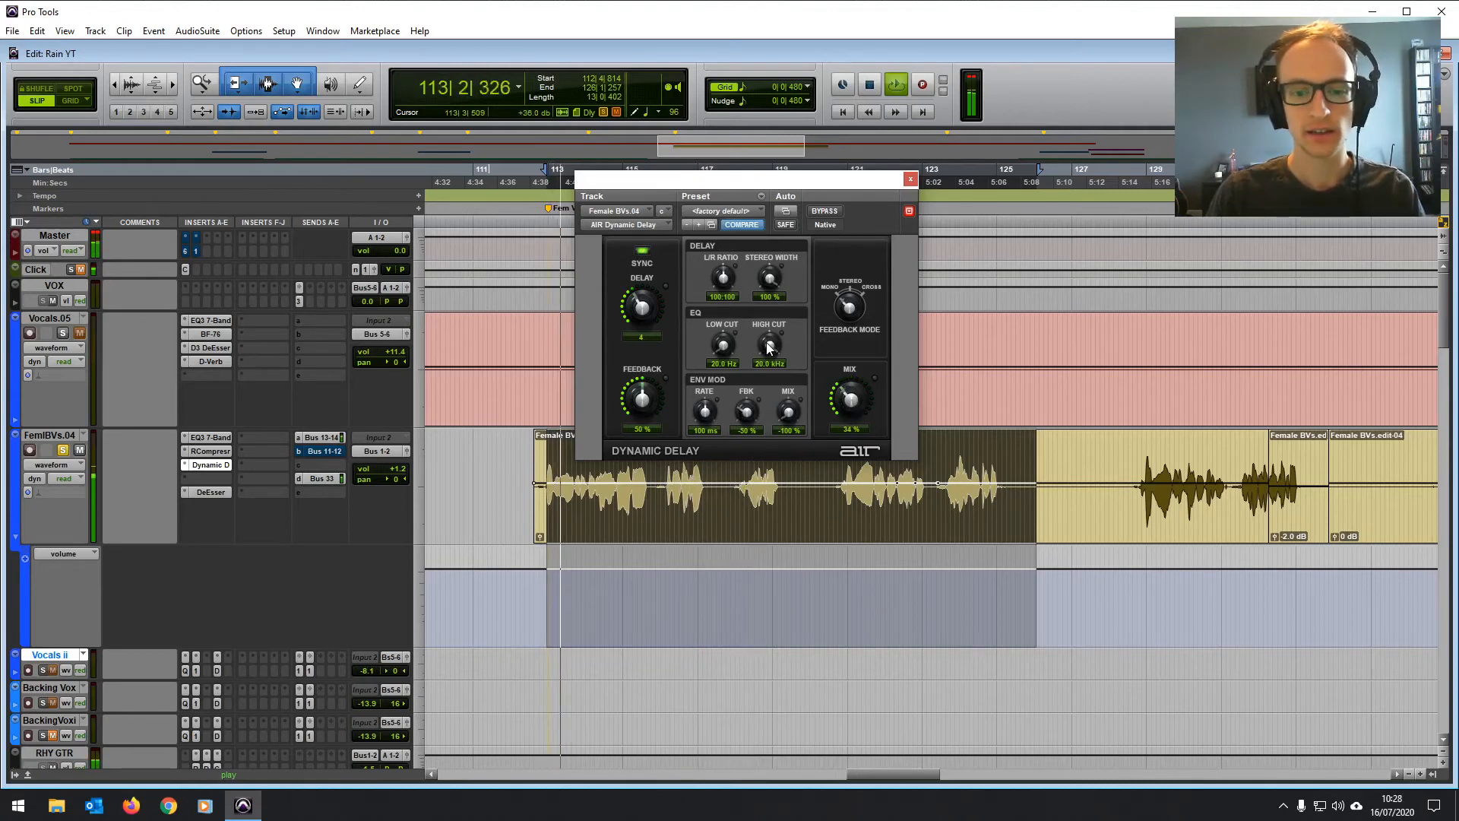
left_click_drag(769, 348, 764, 358)
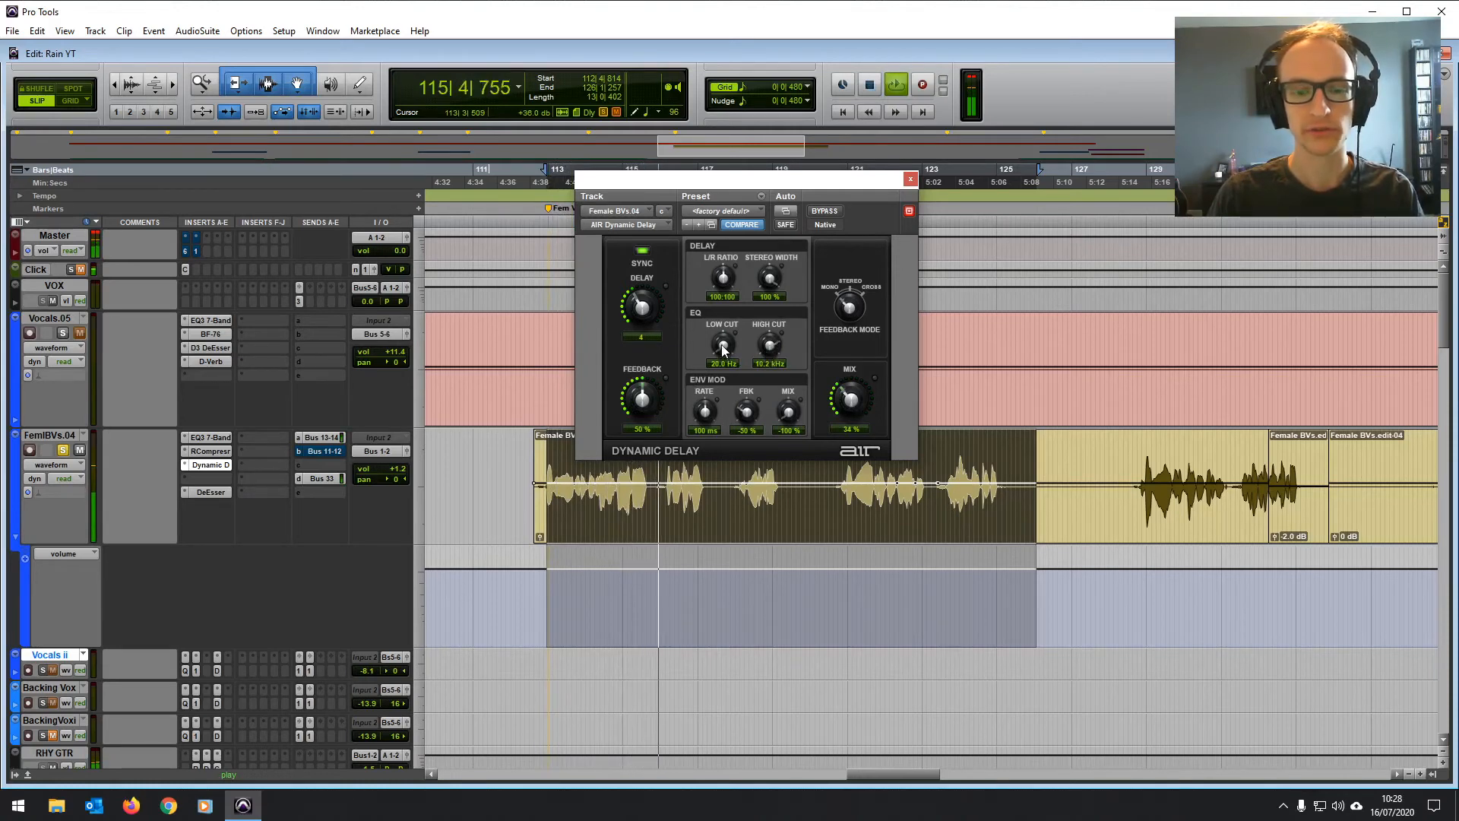
left_click_drag(724, 348, 724, 341)
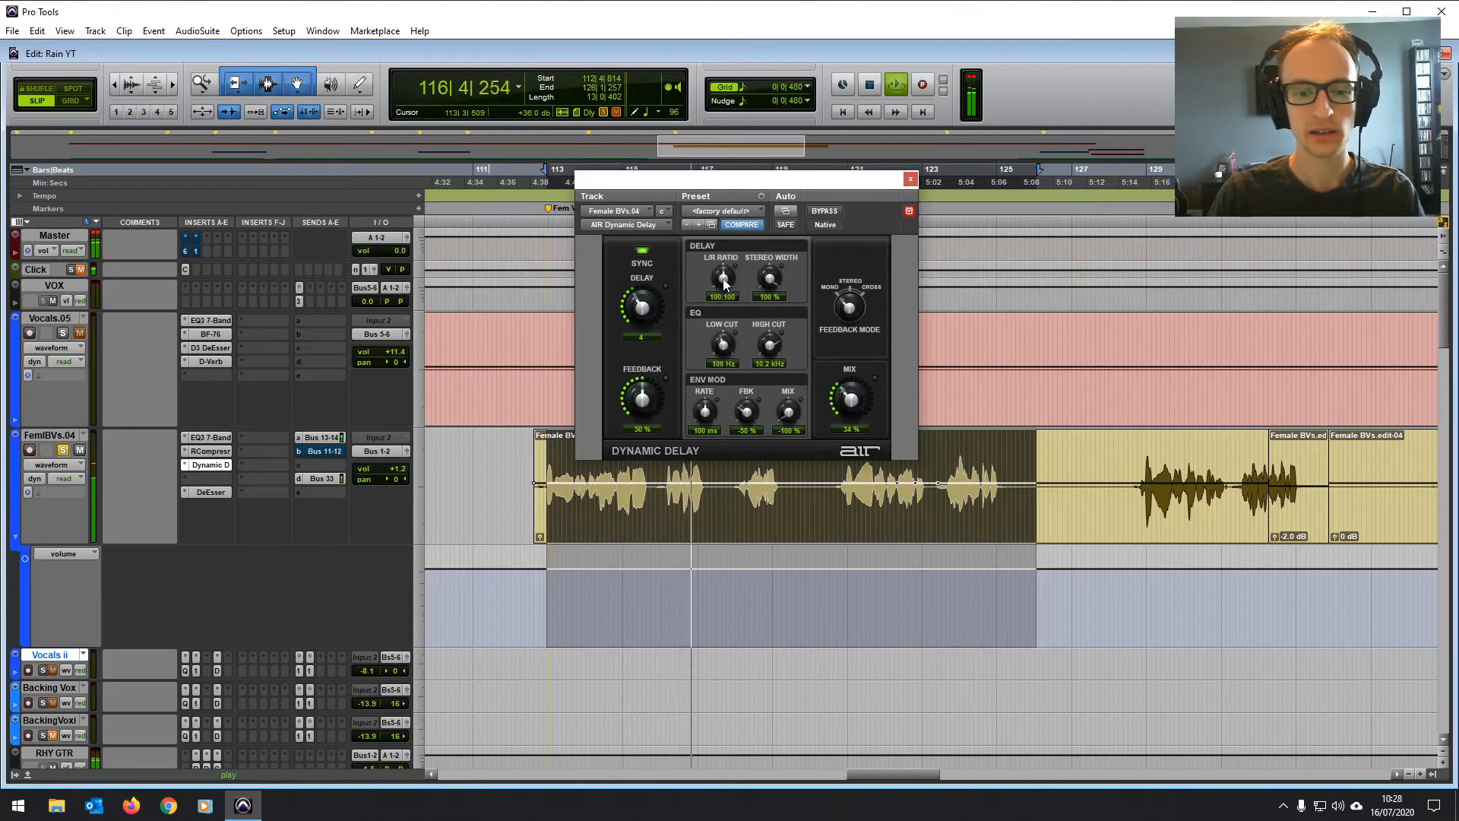
left_click_drag(724, 284, 769, 368)
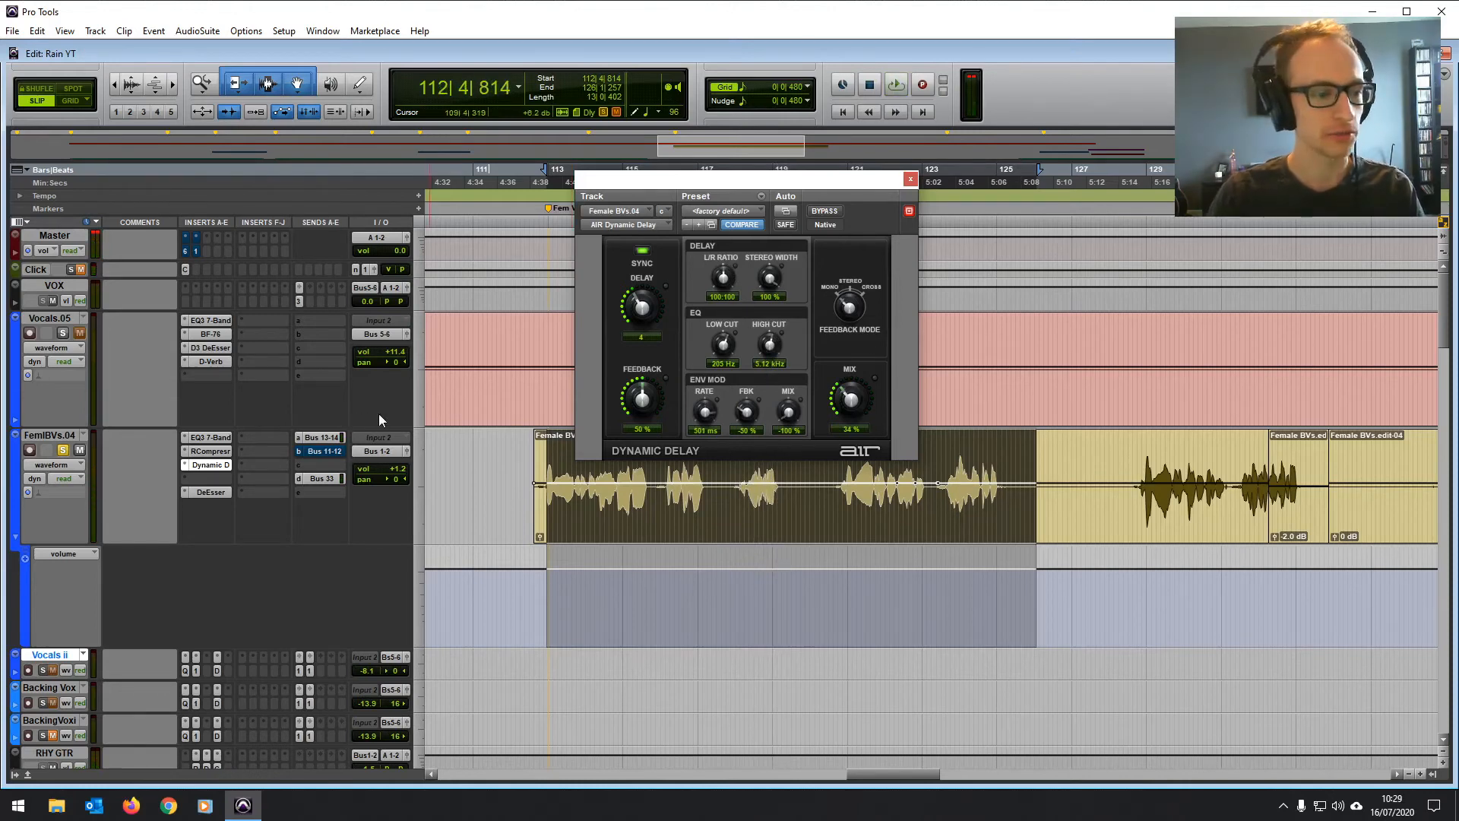
Step: Unsolo the Female BVs.04 track, adjust its volume and play the delayed vocal in the full mix
left_click(63, 452)
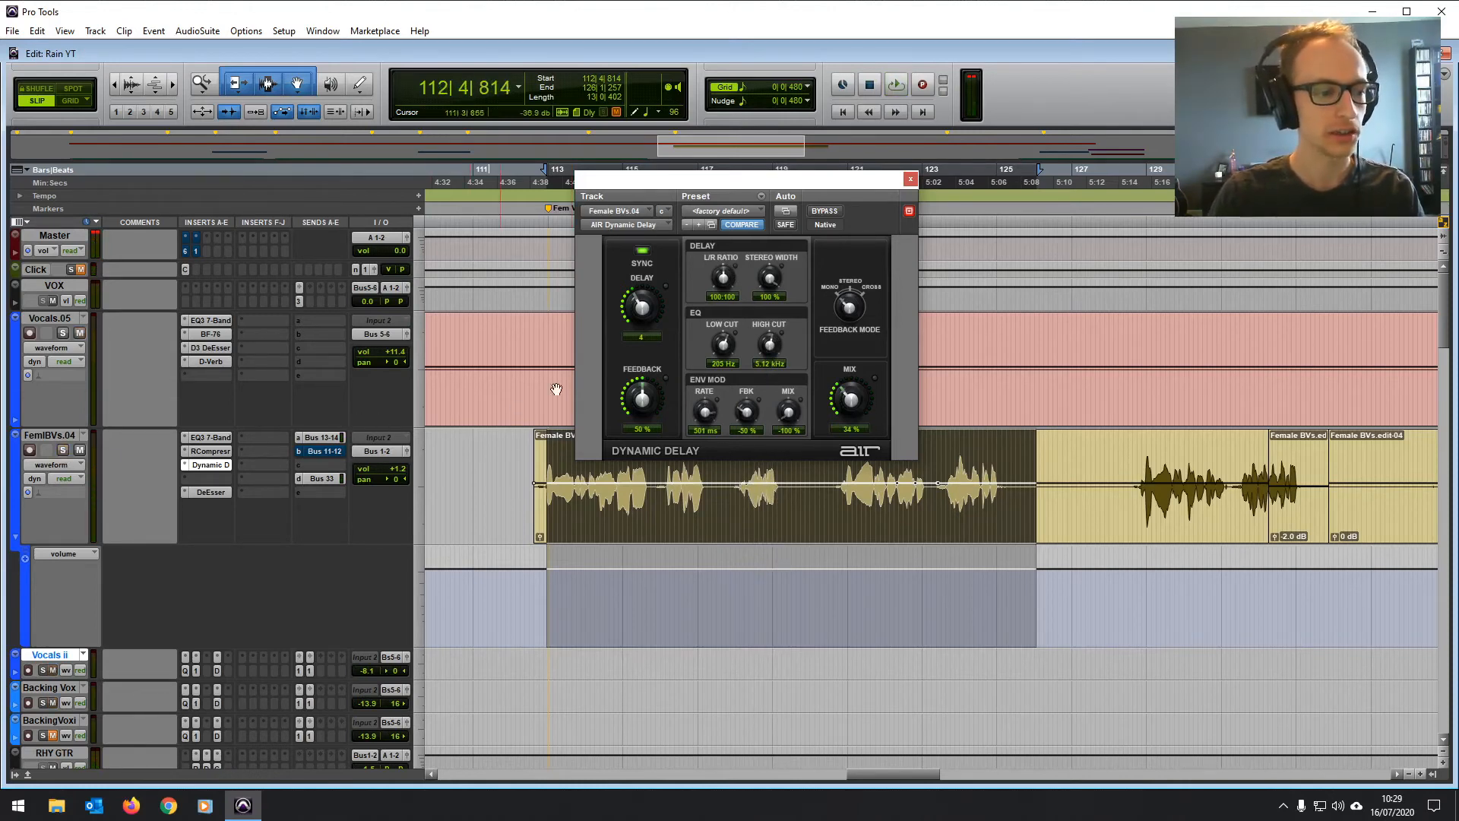
left_click_drag(400, 468, 401, 476)
key("space")
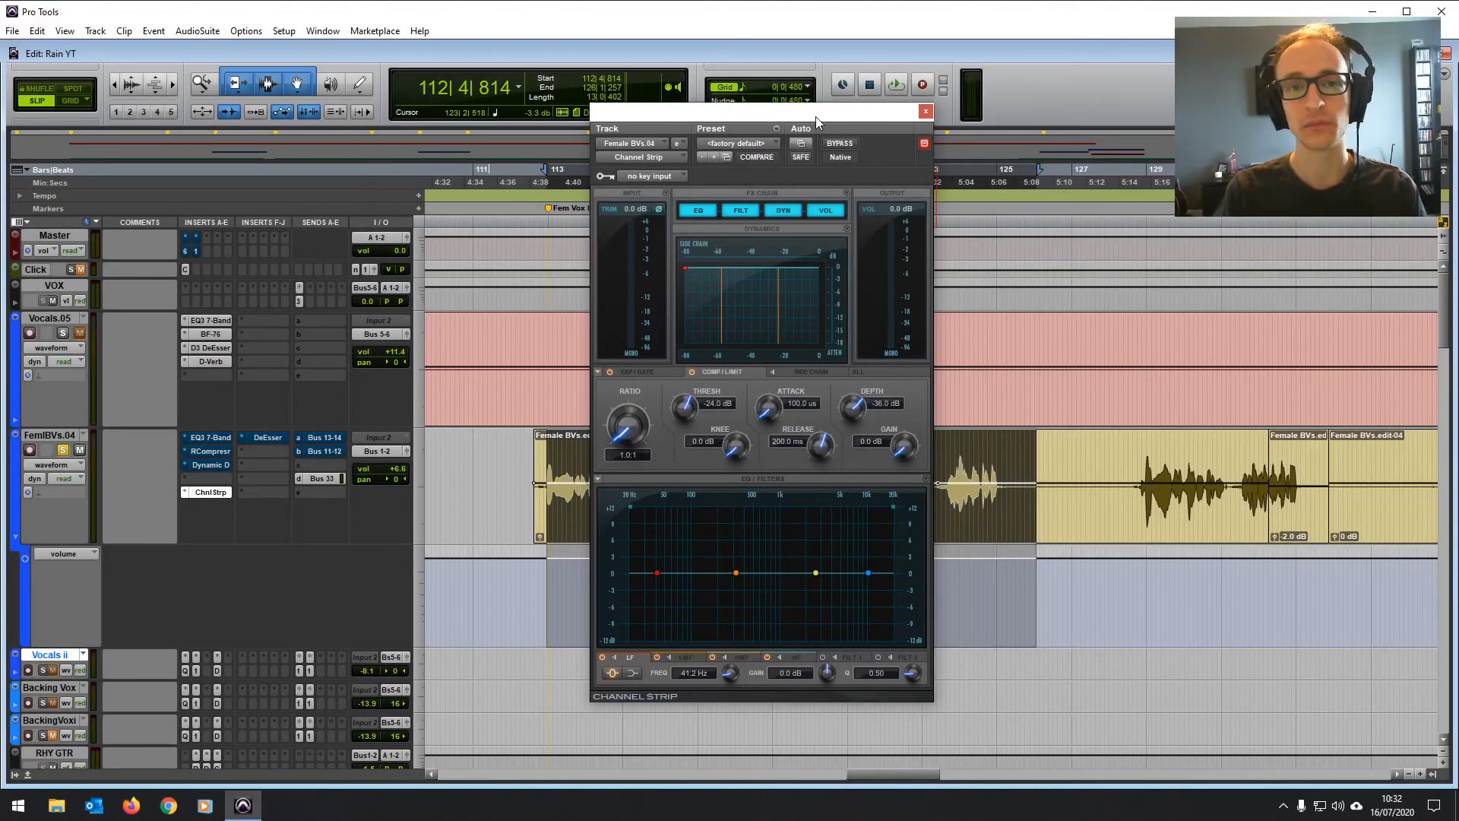
Step: Examine the Channel Strip's expander/gate, side-chain, compressor/limiter, filter and EQ sections on Female BVs.04
left_click(635, 371)
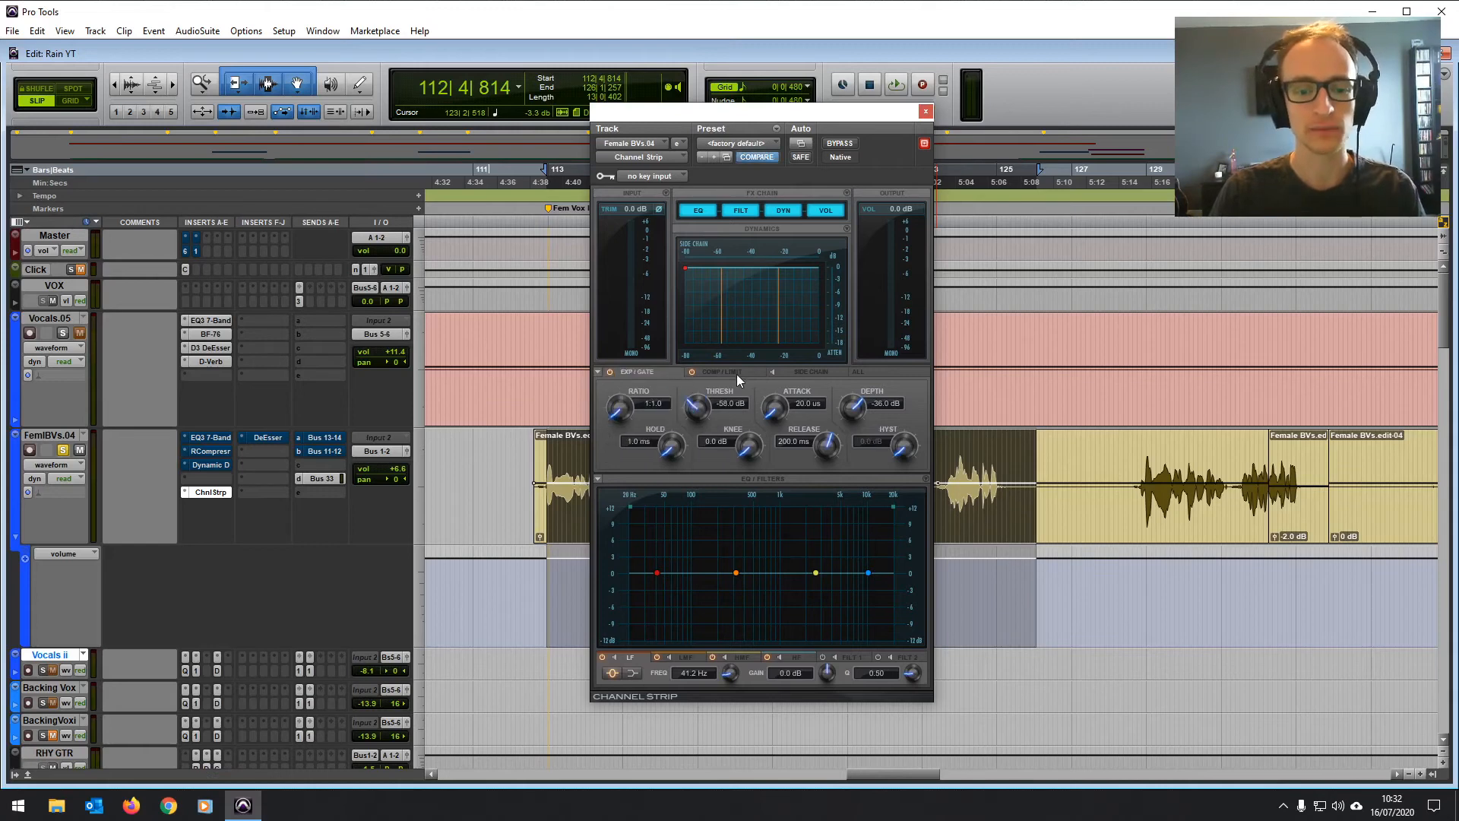
left_click(812, 371)
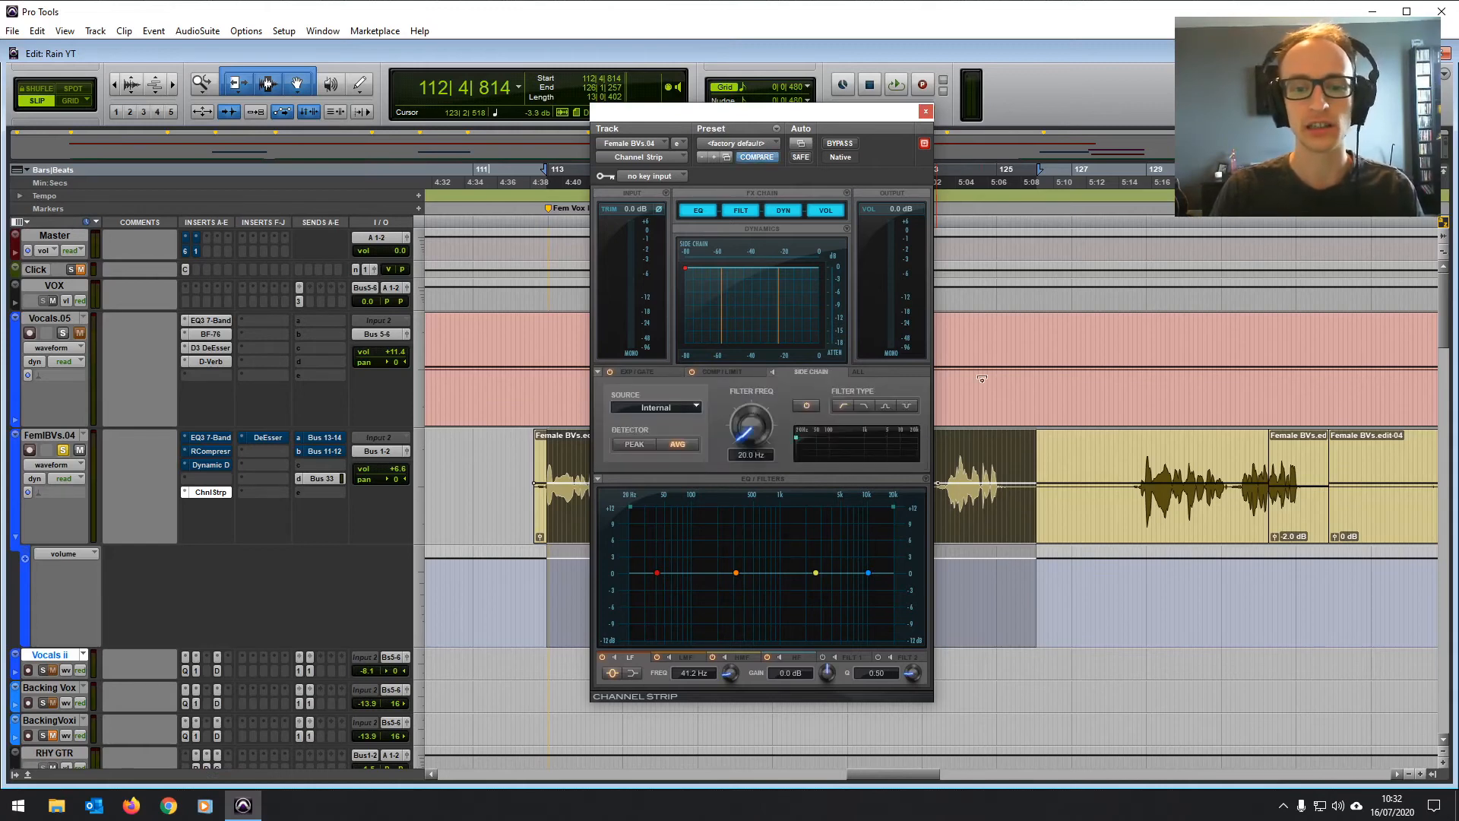
left_click(726, 371)
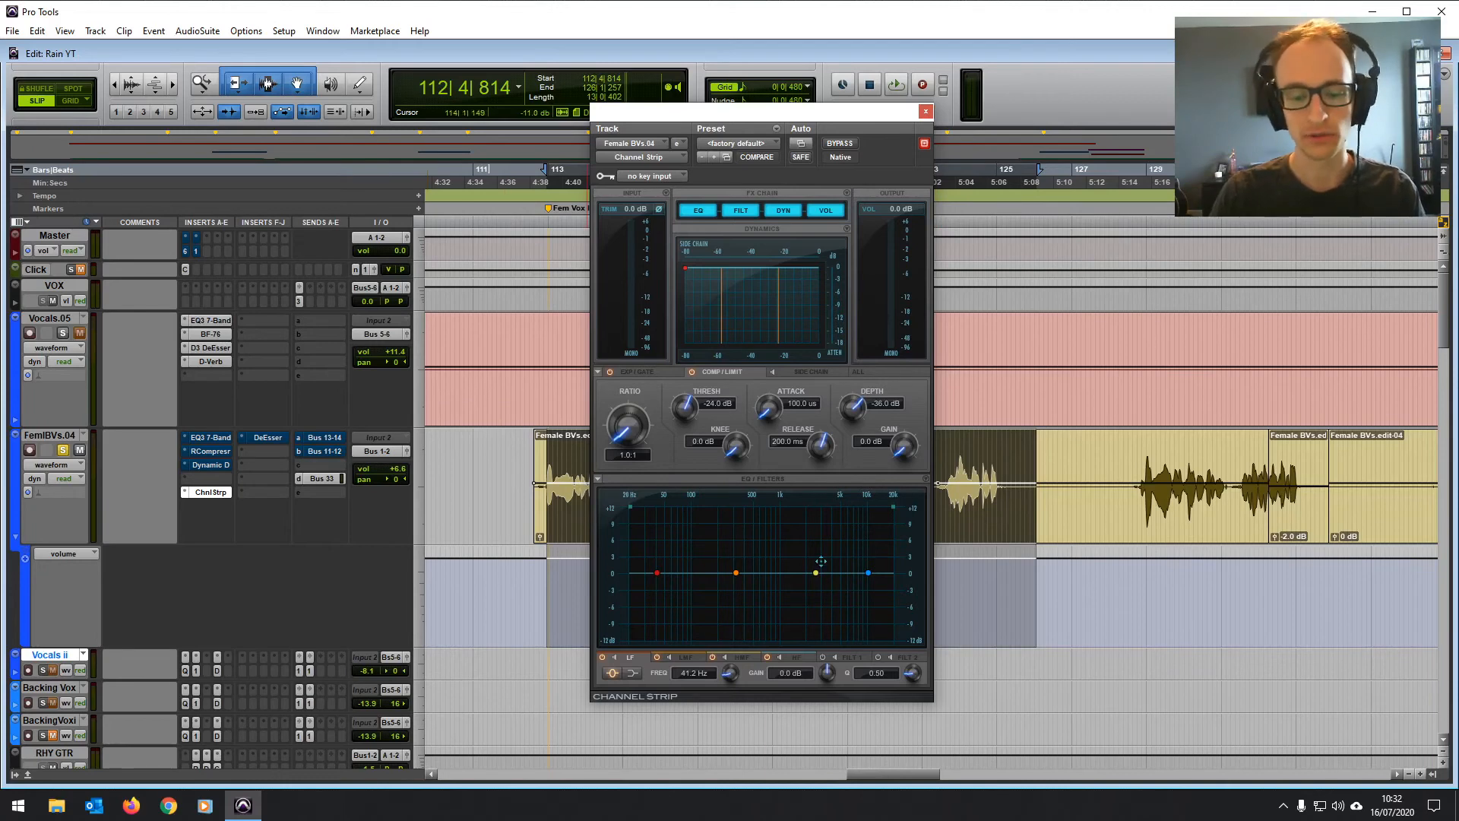
left_click(858, 658)
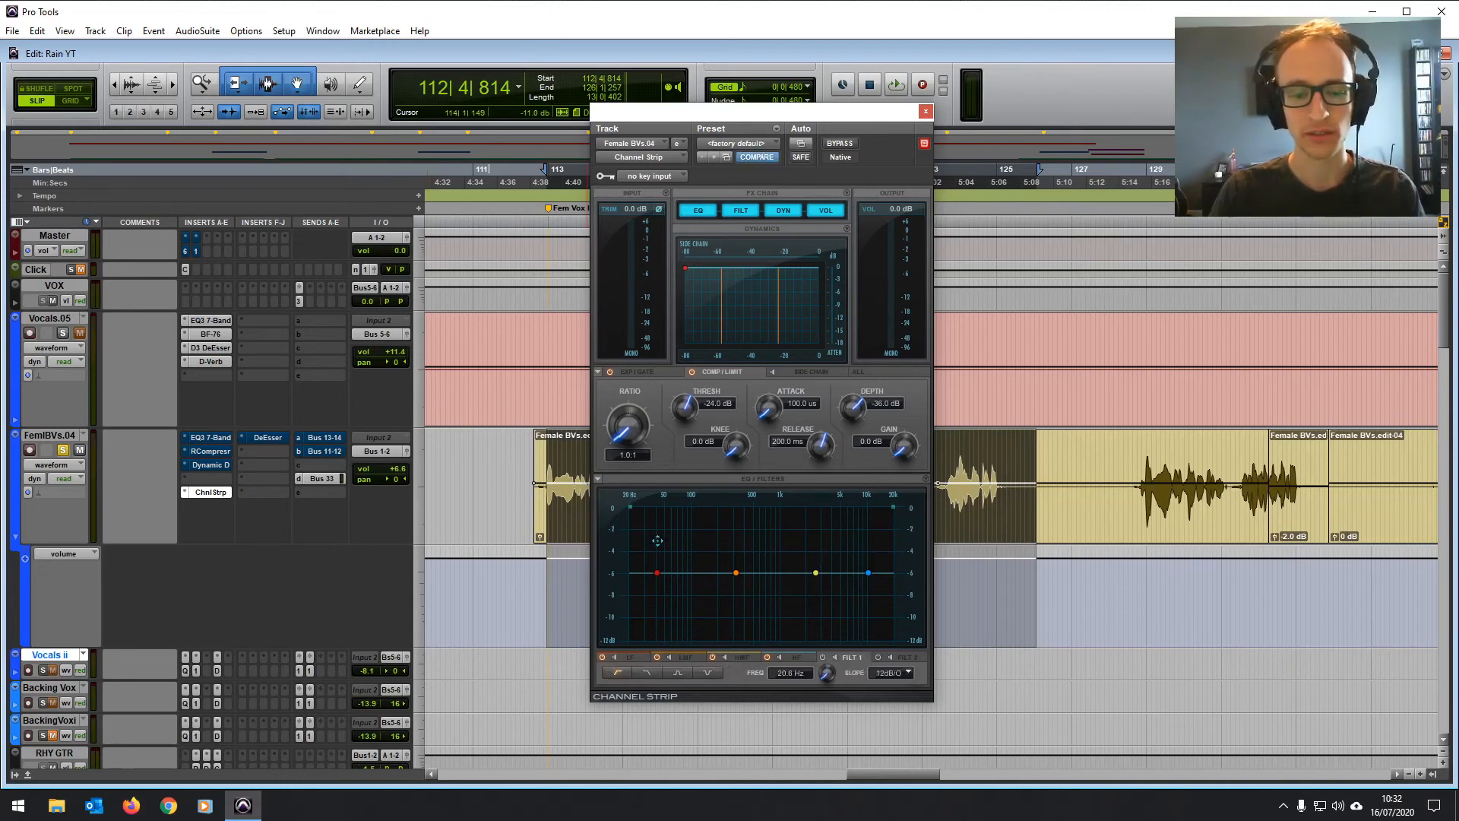
left_click(636, 657)
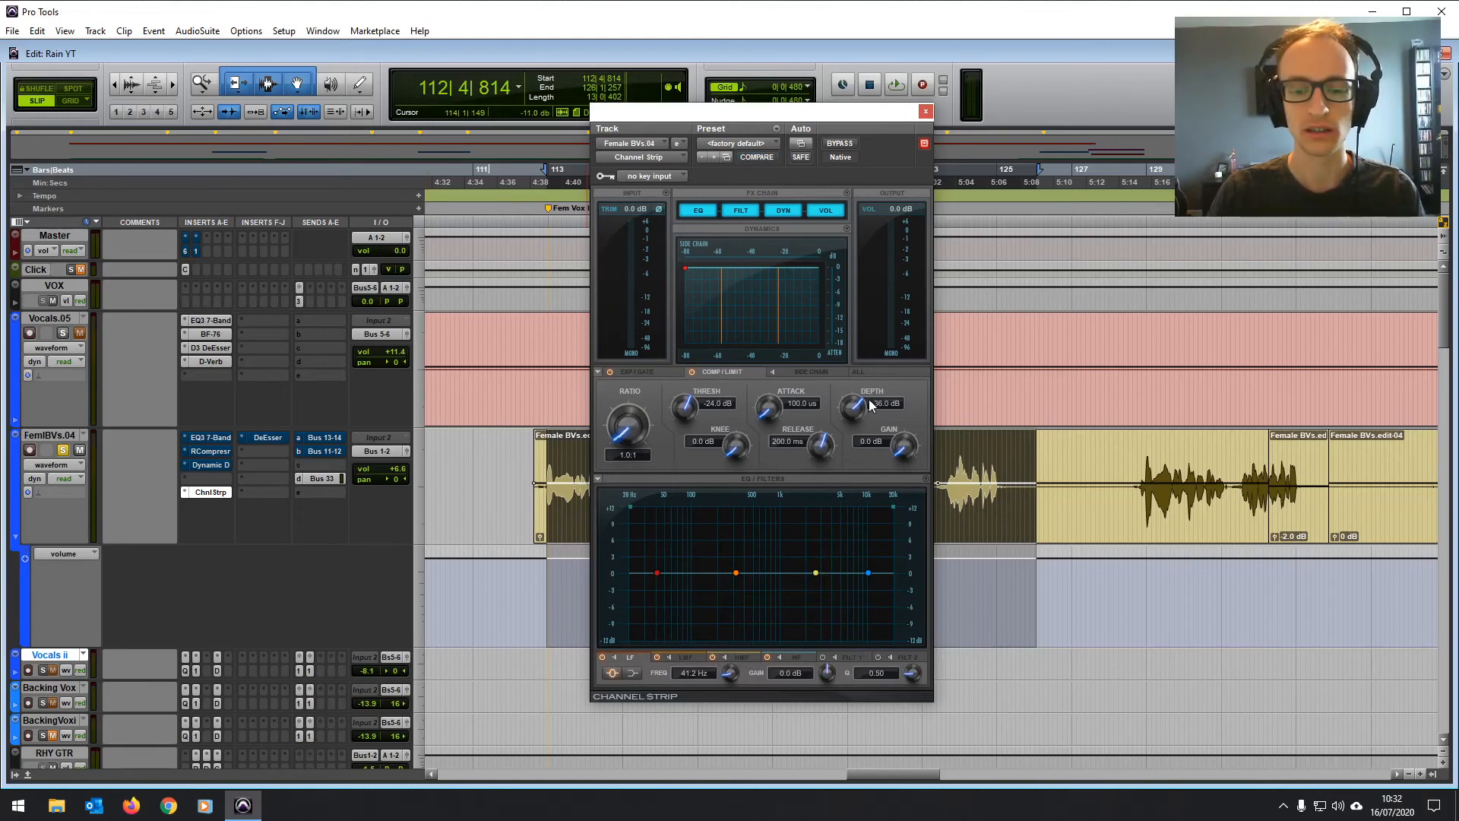
left_click(637, 372)
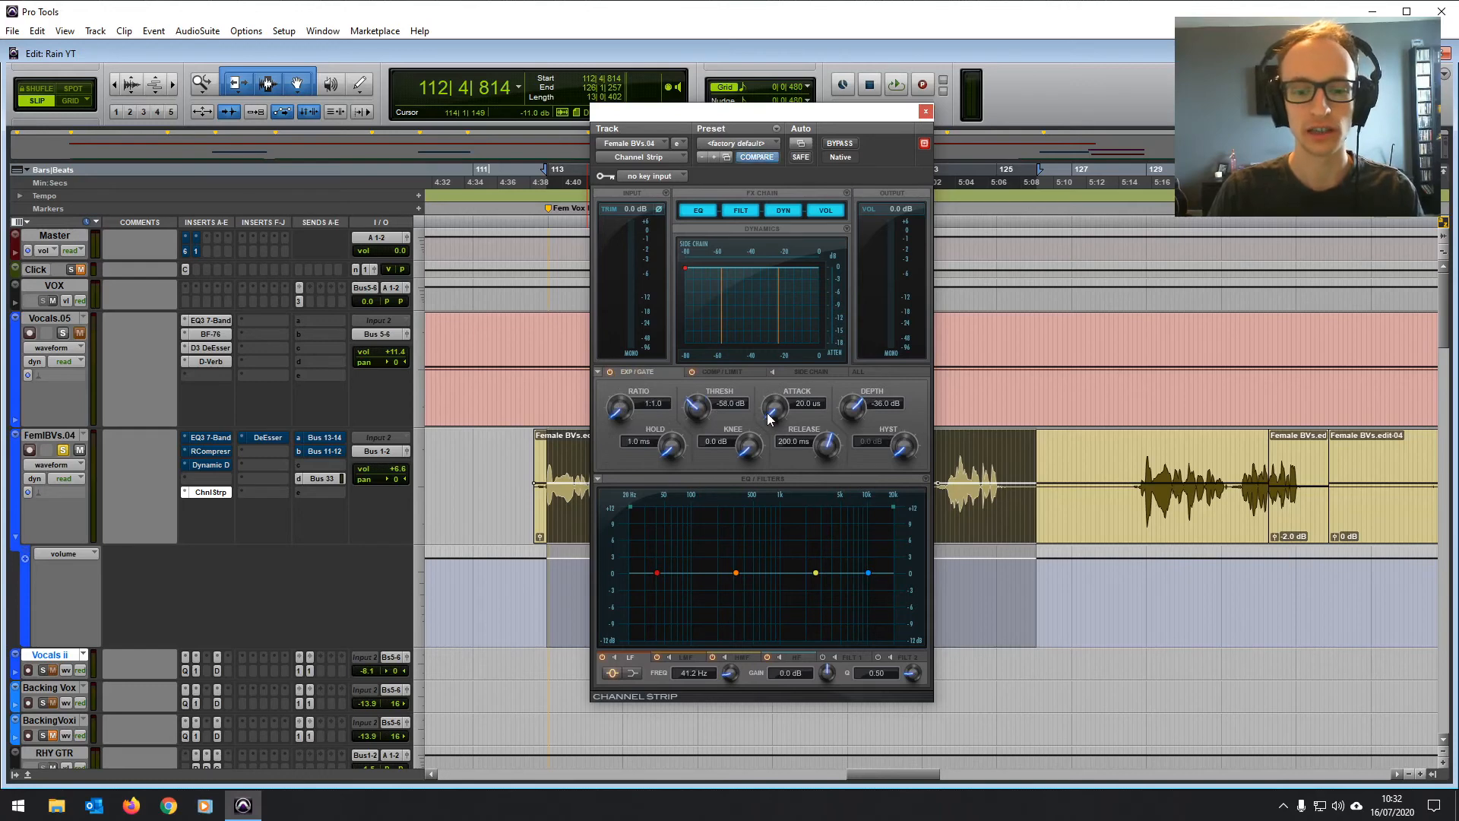
left_click(711, 372)
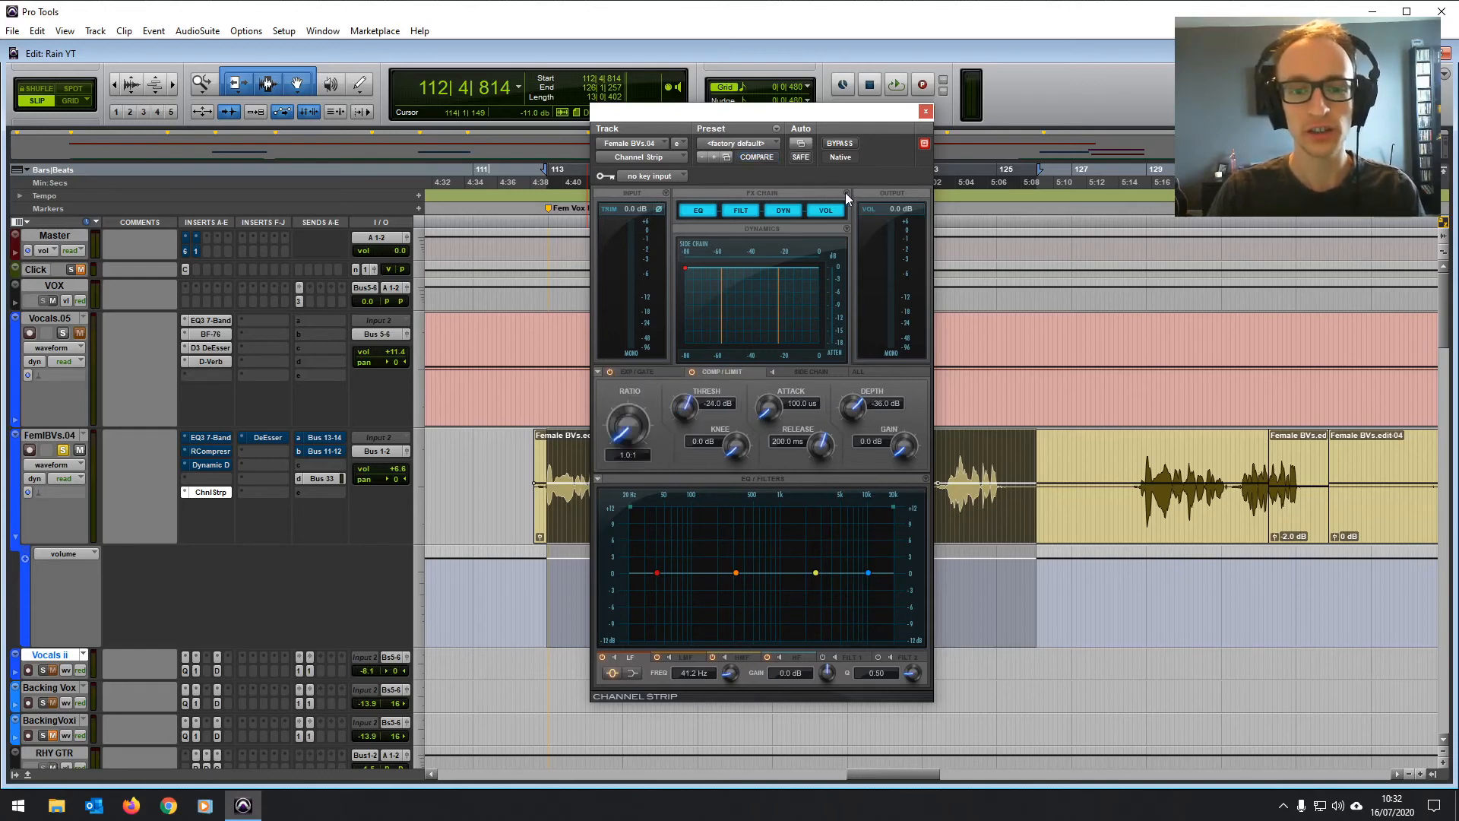
Step: Set the Channel Strip's process order to filter, dynamics, then EQ
left_click(831, 206)
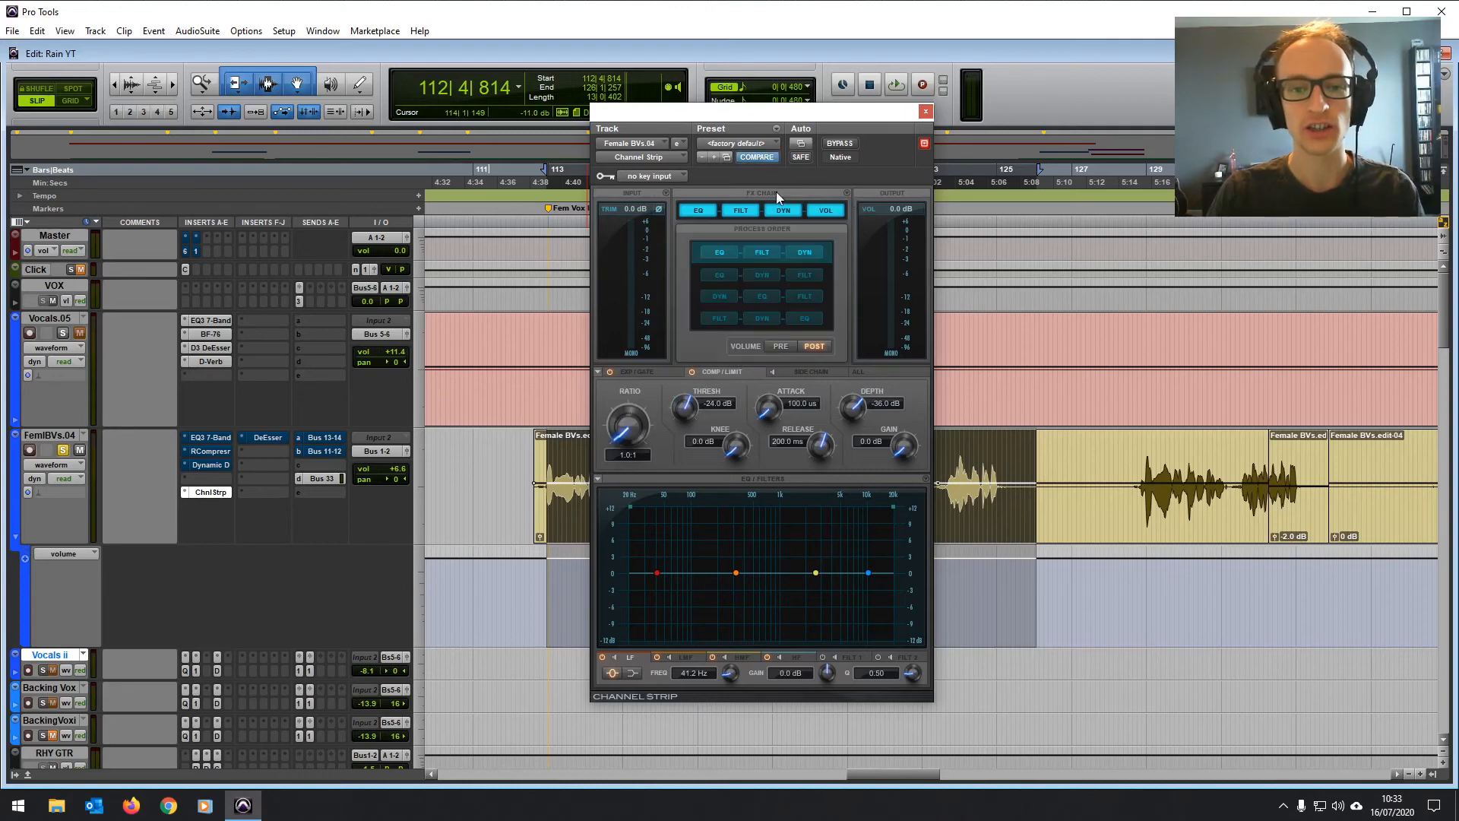
left_click(776, 192)
left_click(846, 195)
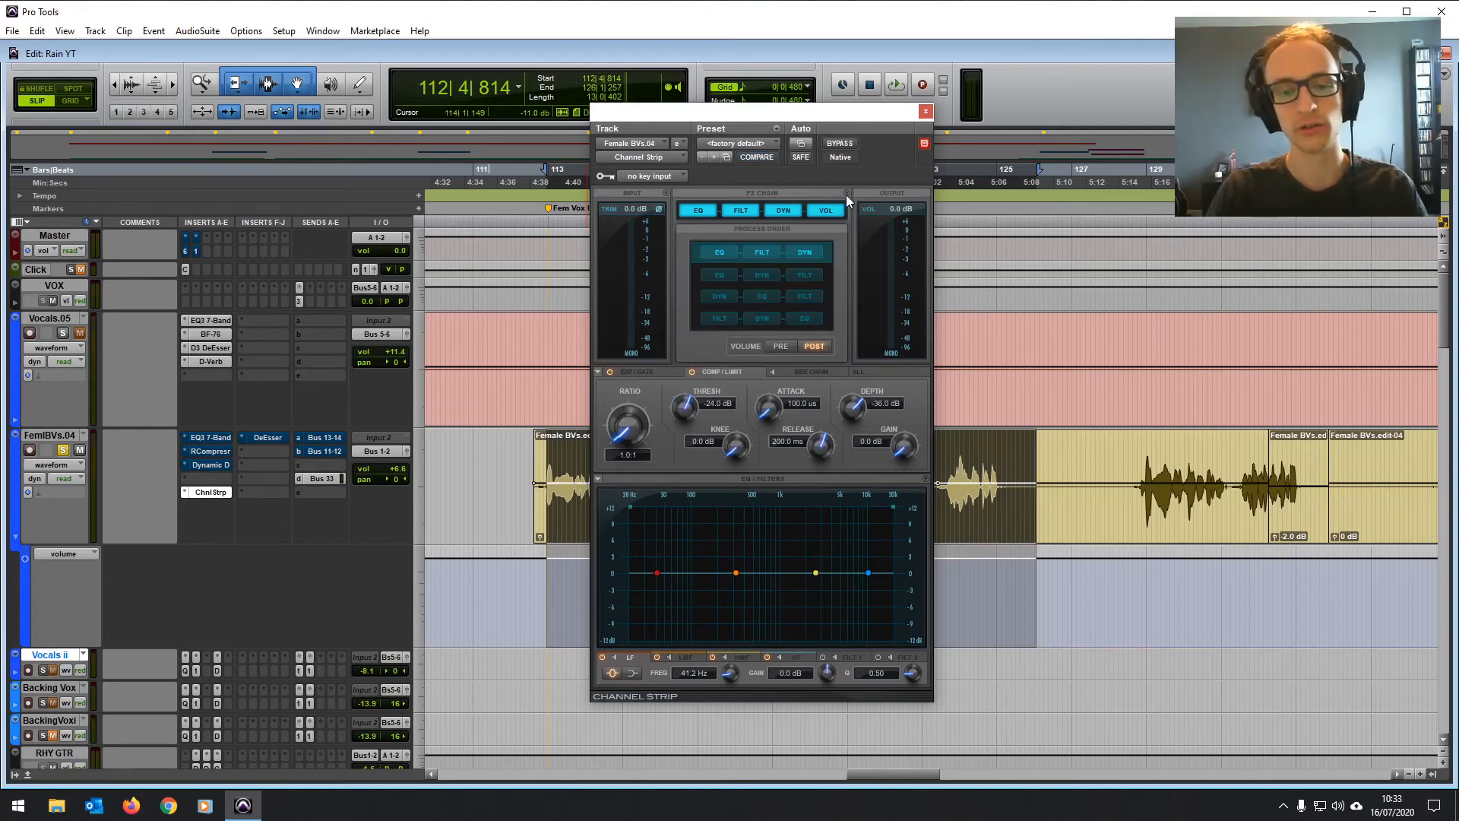
left_click(740, 315)
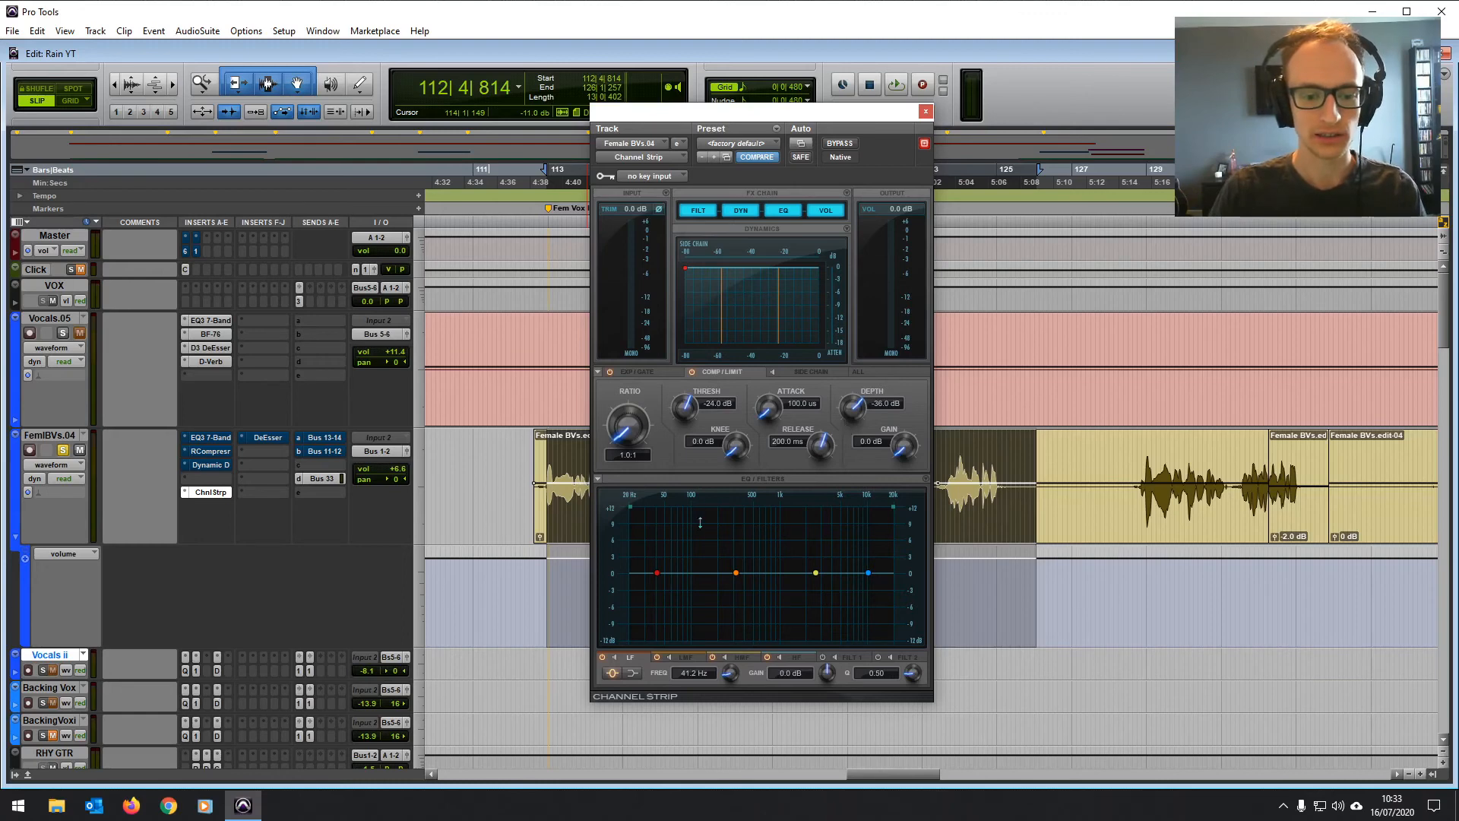
Step: Play the track at +12 dB, set the high-pass filter to about 116 Hz and the LMF band to -4.6 dB at 443.2 Hz with Q 10.19
key("space")
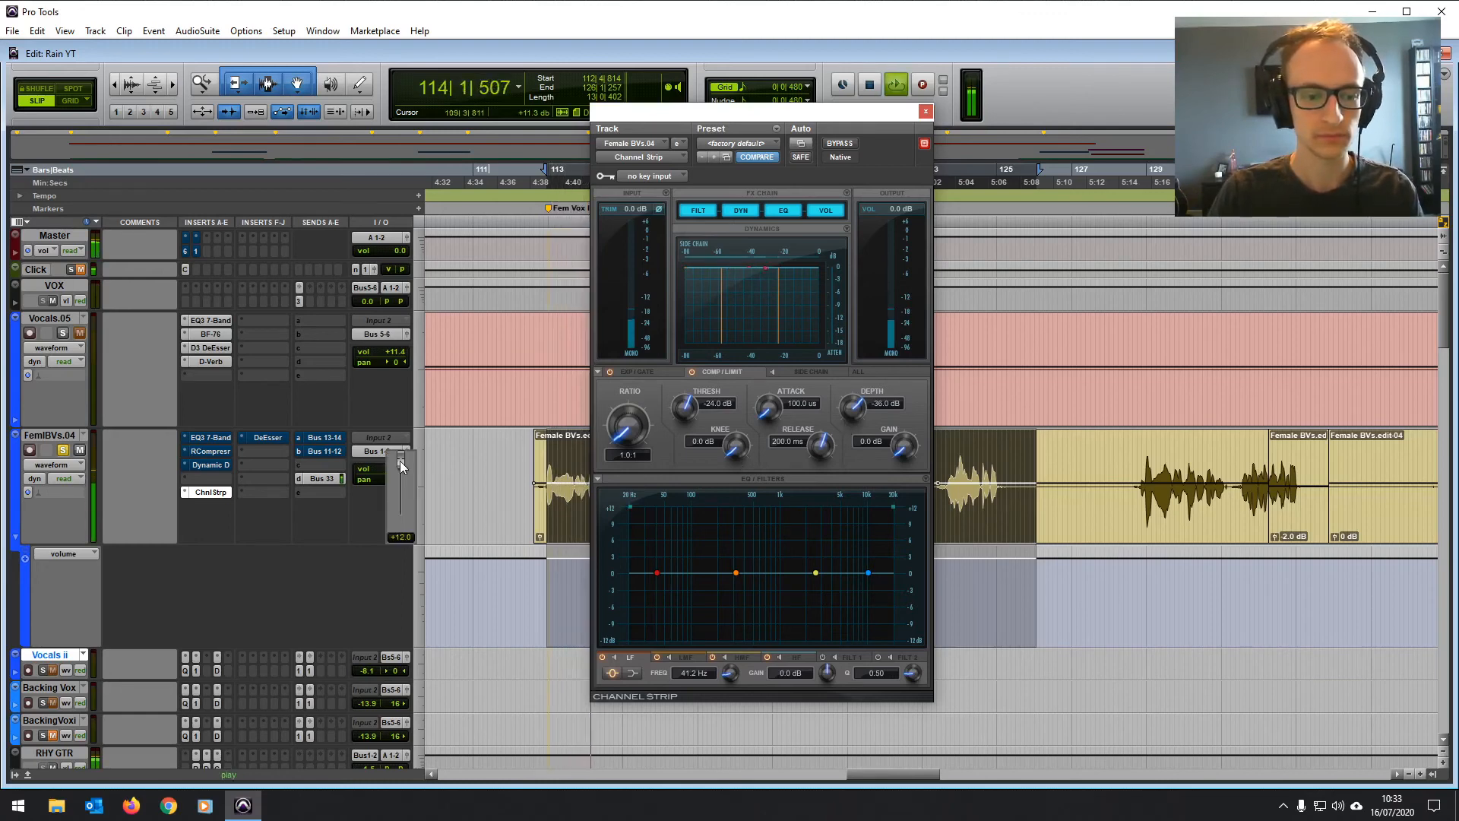
left_click_drag(633, 506, 696, 508)
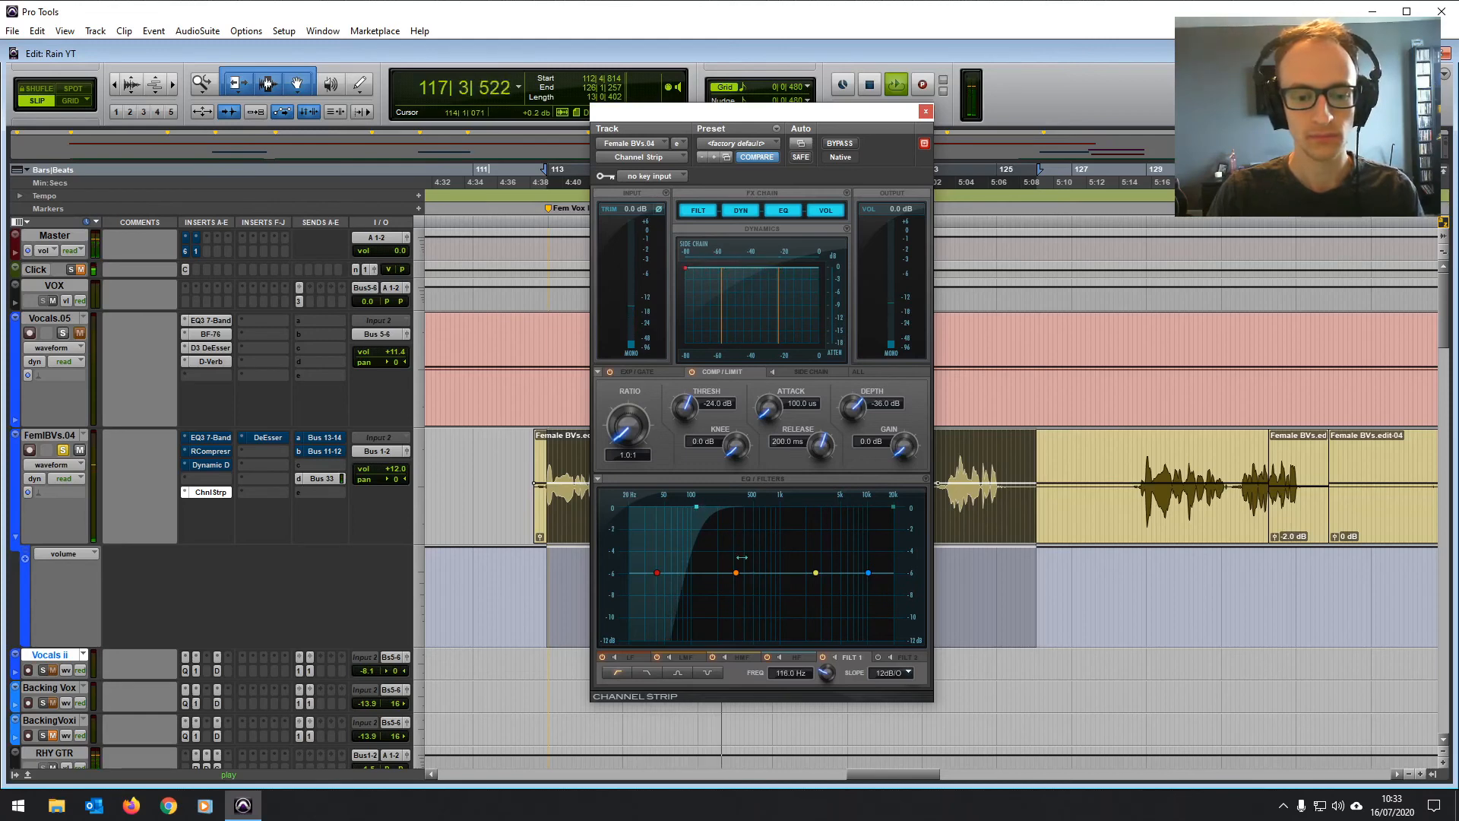
mouse_move(736, 572)
left_mouse_down()
mouse_move(760, 511)
mouse_move(735, 525)
mouse_move(750, 509)
mouse_move(747, 598)
left_mouse_up()
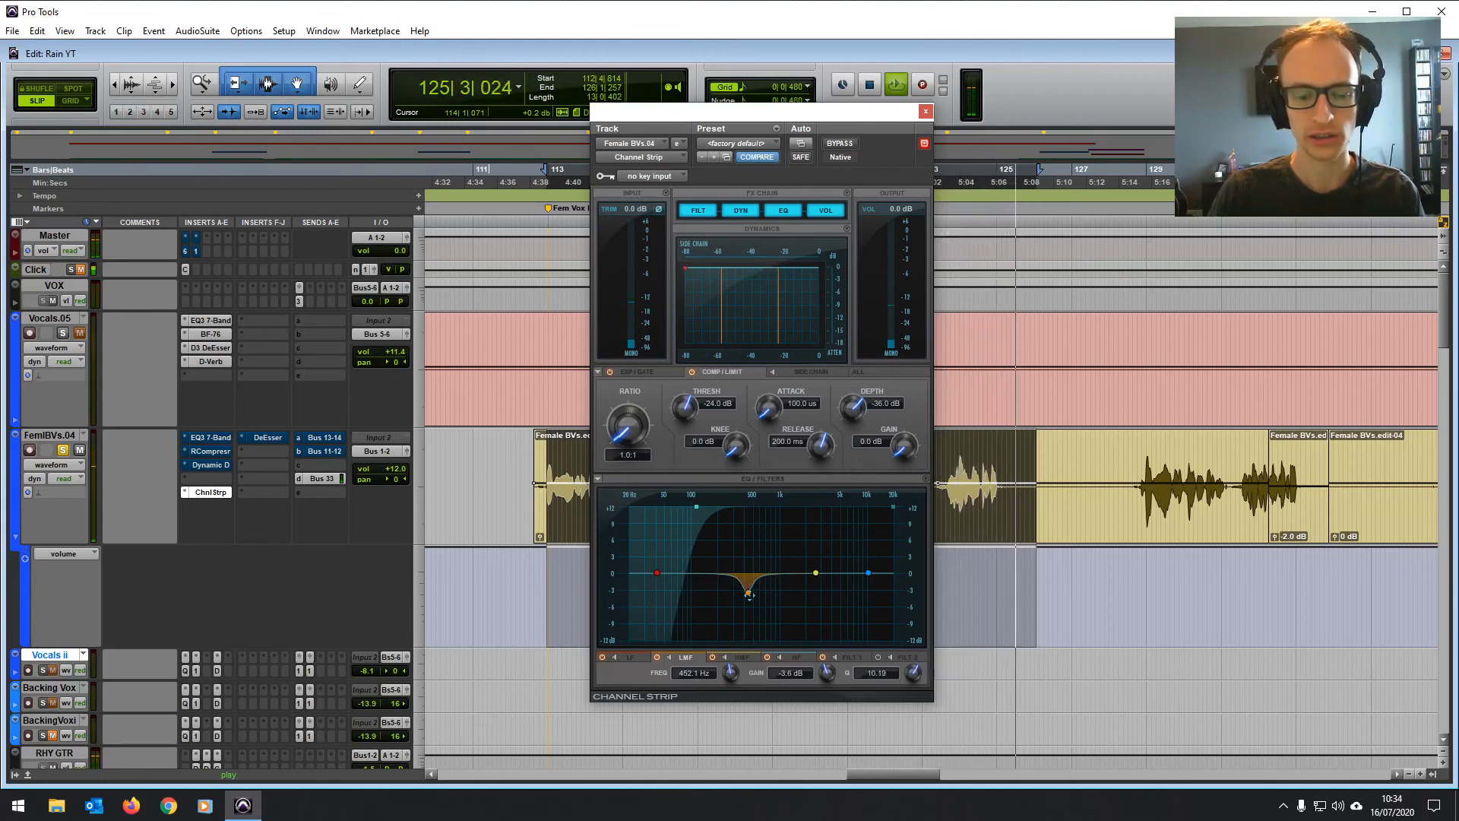
Step: Set the compressor to ratio 4.2:1, threshold -27.8 dB, knee 3.2 dB, attack 2.0 ms, release about 246 ms and gain 2.0 dB
left_click_drag(637, 449, 639, 373)
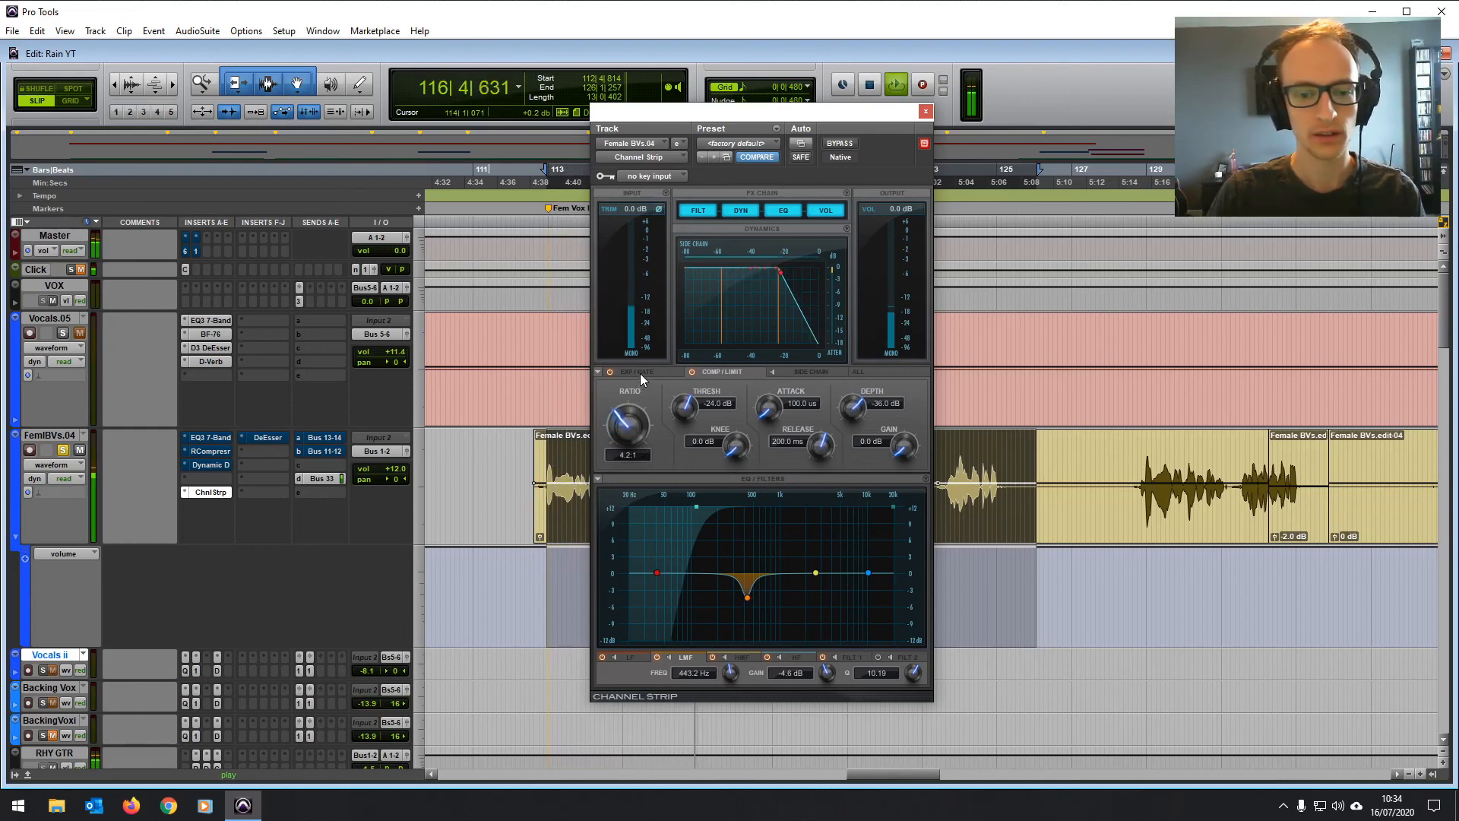
left_click_drag(734, 447, 736, 436)
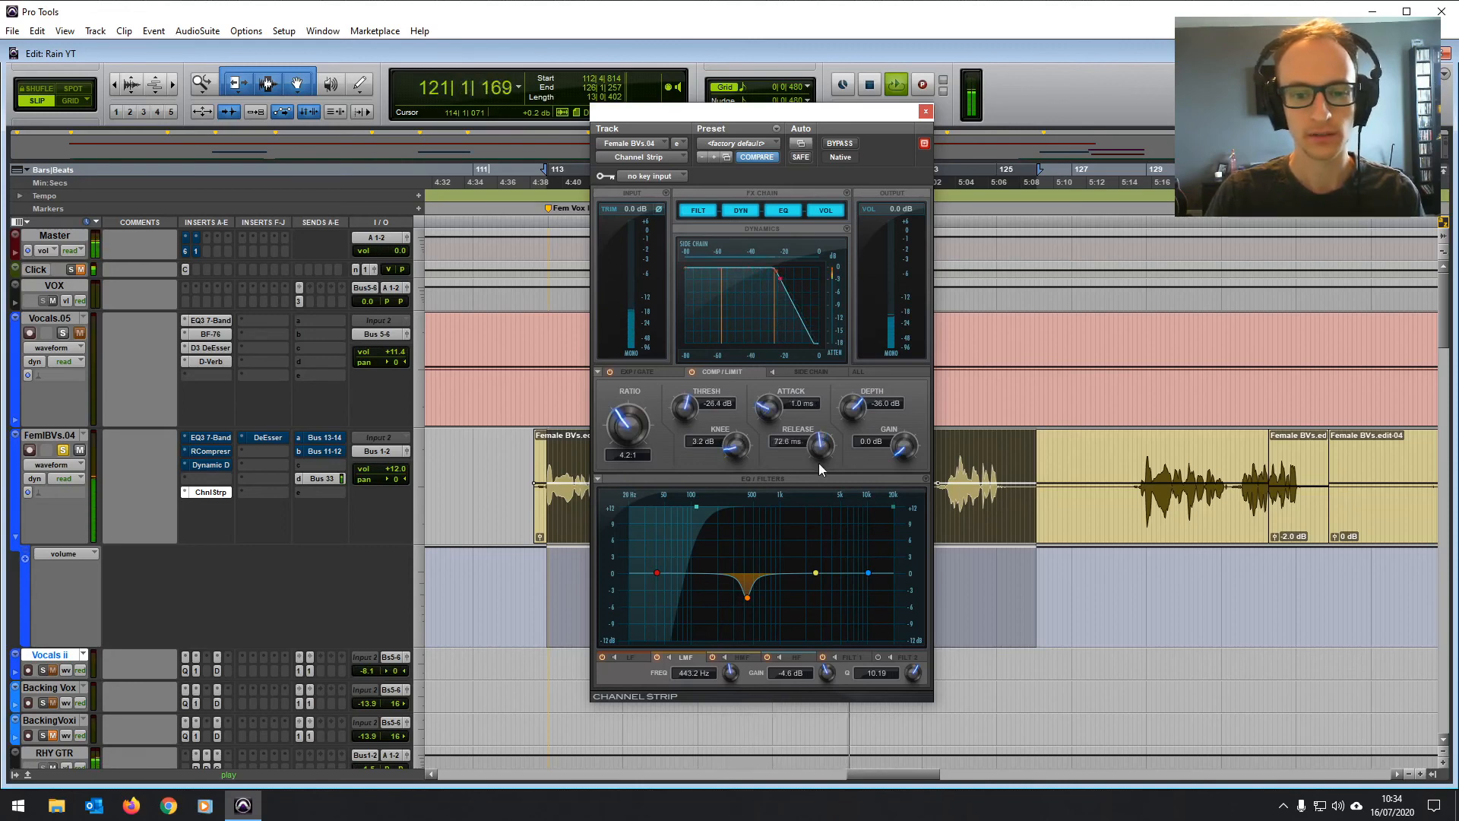
left_click_drag(819, 451, 817, 439)
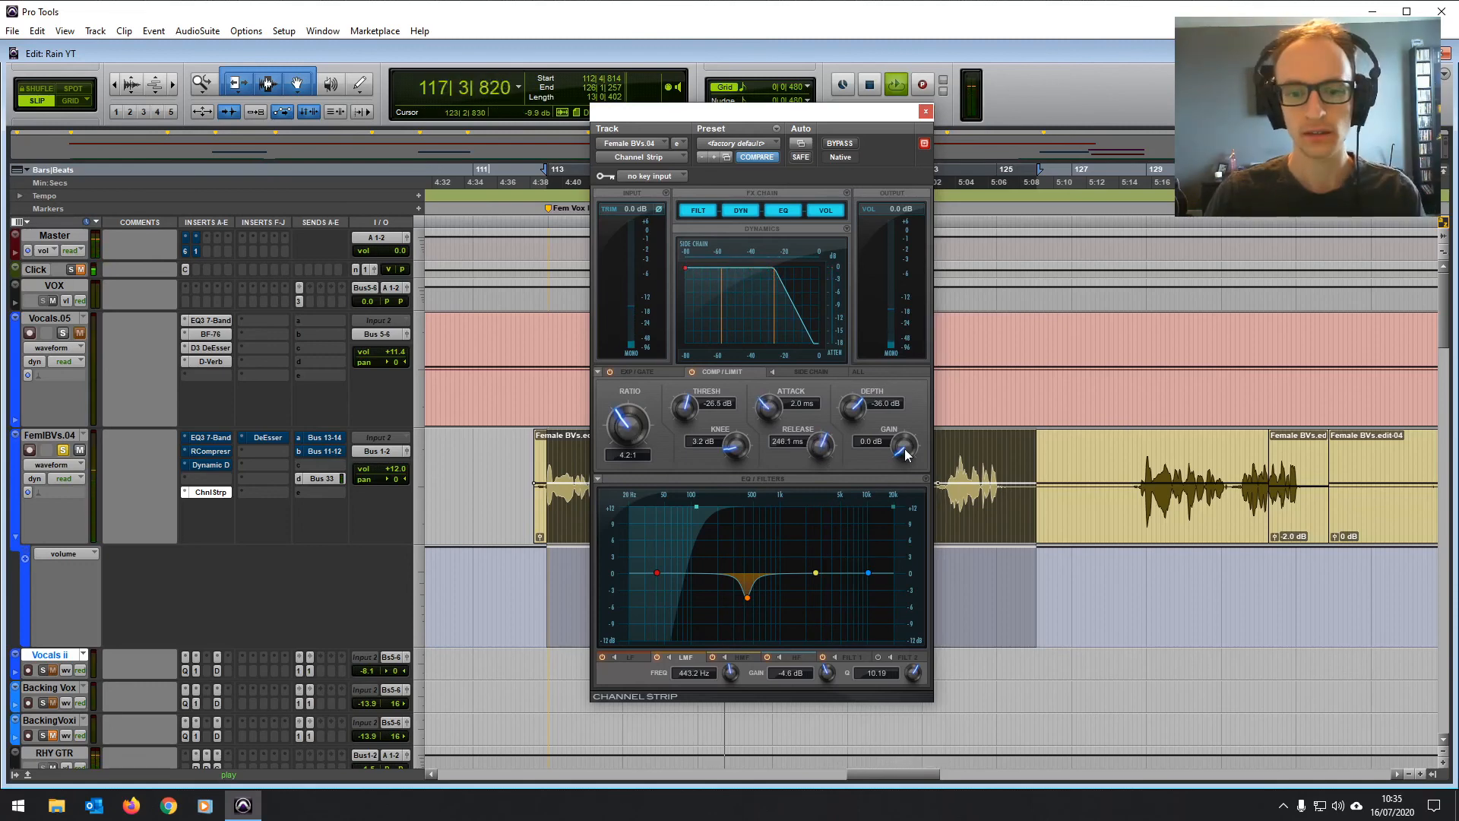
left_click_drag(905, 446, 904, 444)
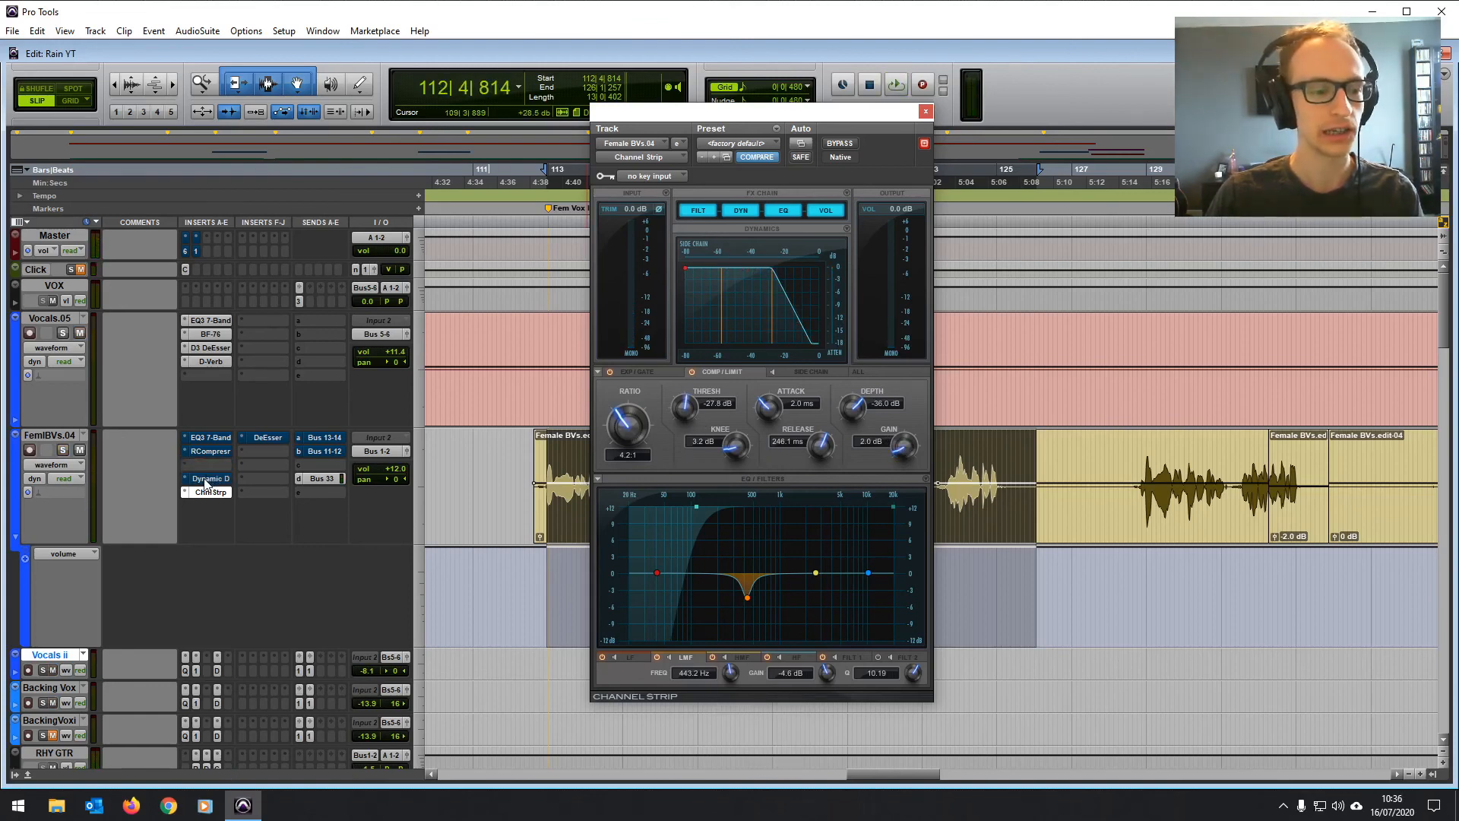
Step: Move the Dynamic Delay to the insert slot below the DeEsser, adjust its mix to about 35% during playback and close it
left_click_drag(249, 454, 264, 451)
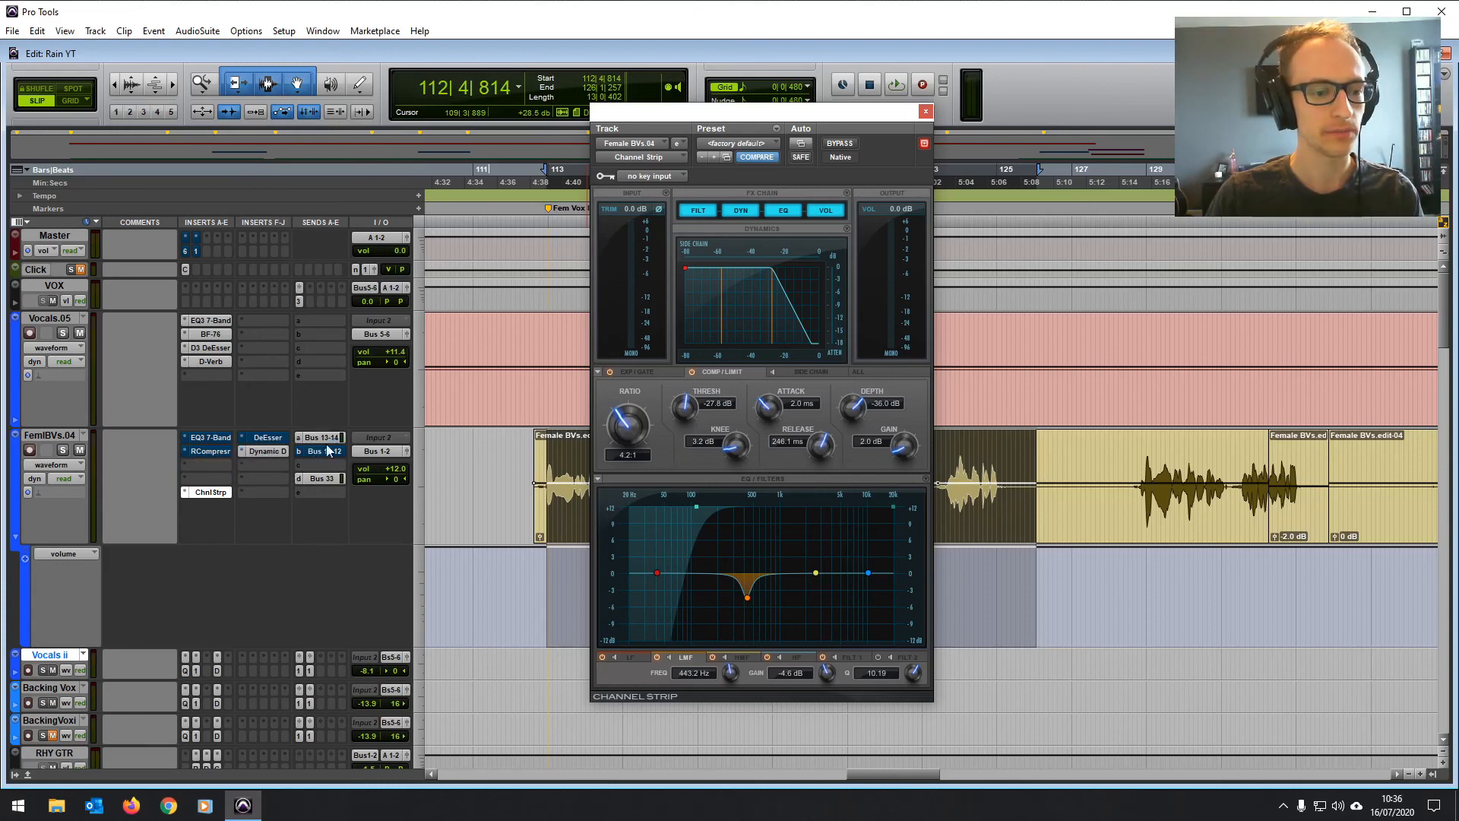
key("space")
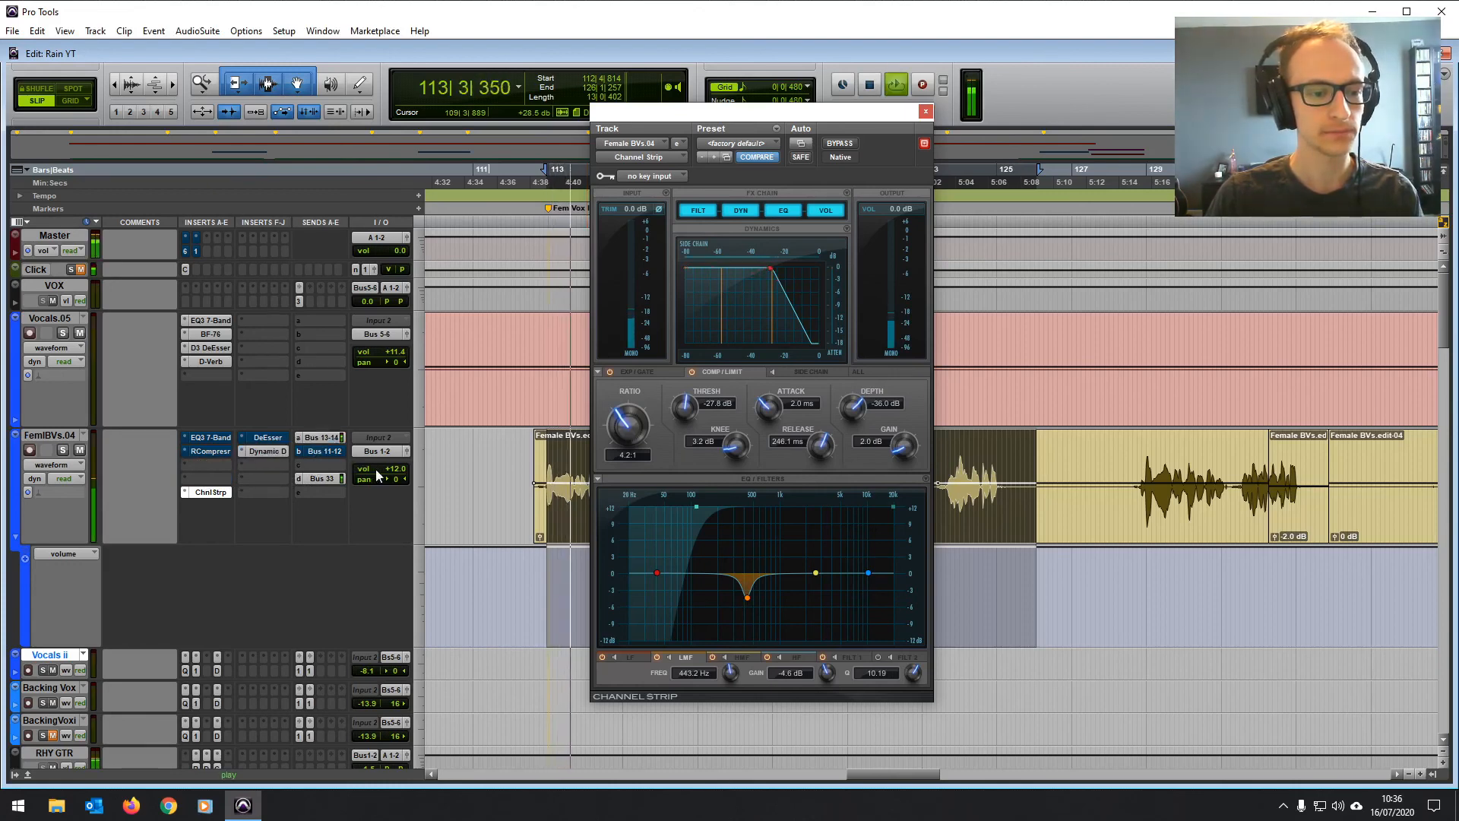
left_click(267, 452)
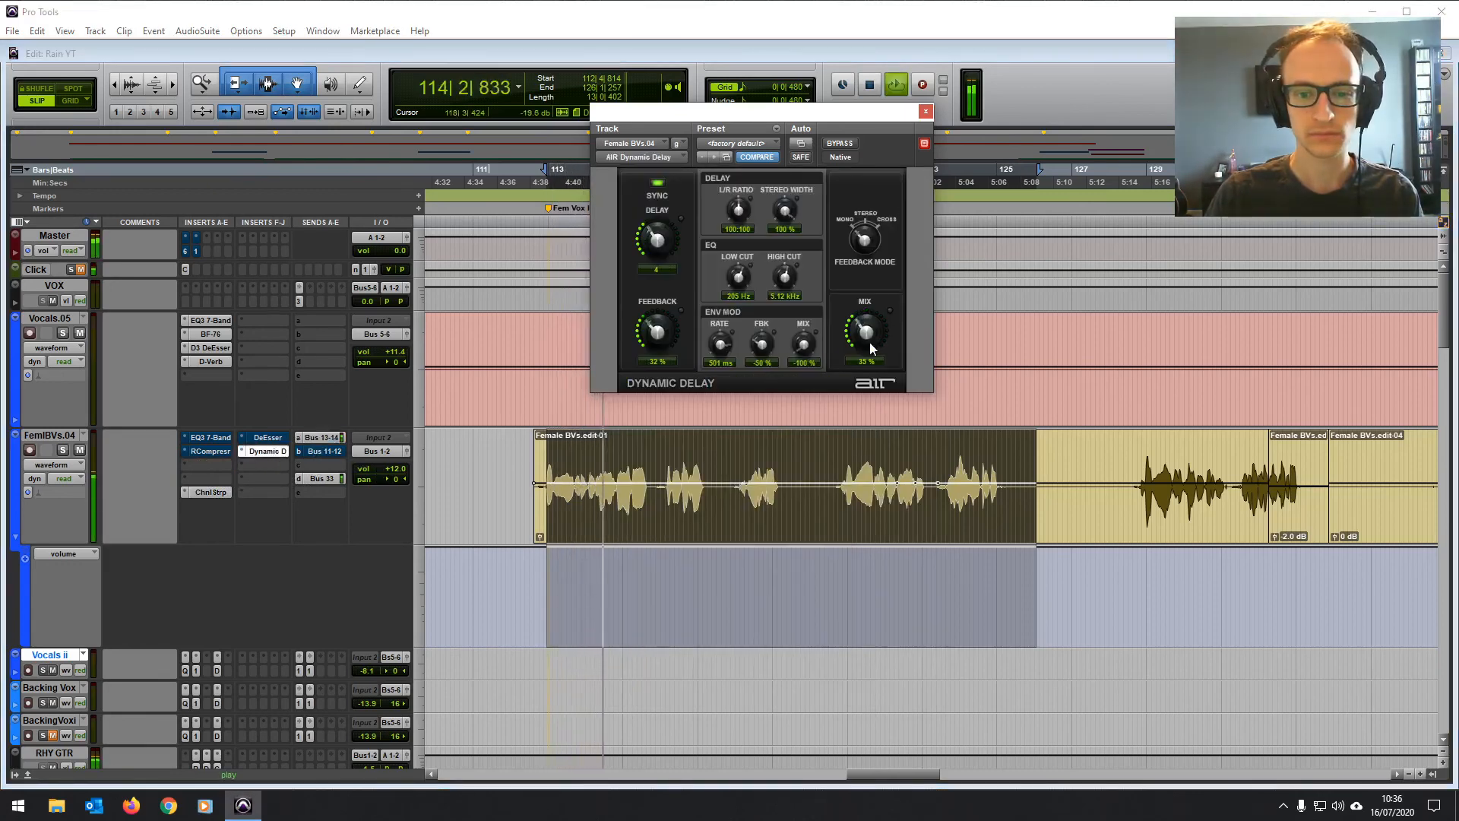
left_click(925, 111)
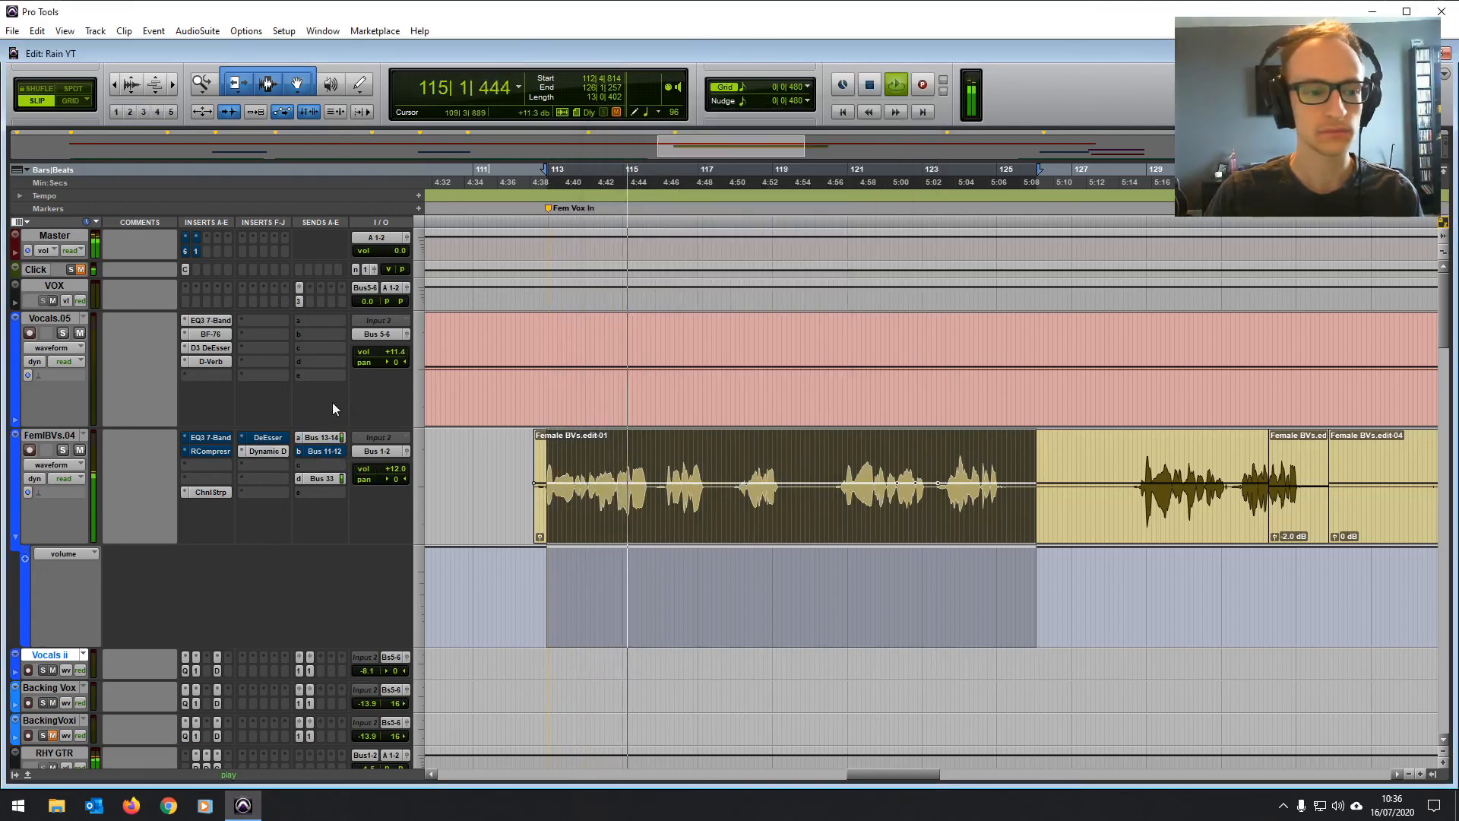
Step: Reopen the Channel Strip during playback, set the compressor ratio to 3.5:1 and threshold to about -23 dB, and readjust the knee
left_click(208, 492)
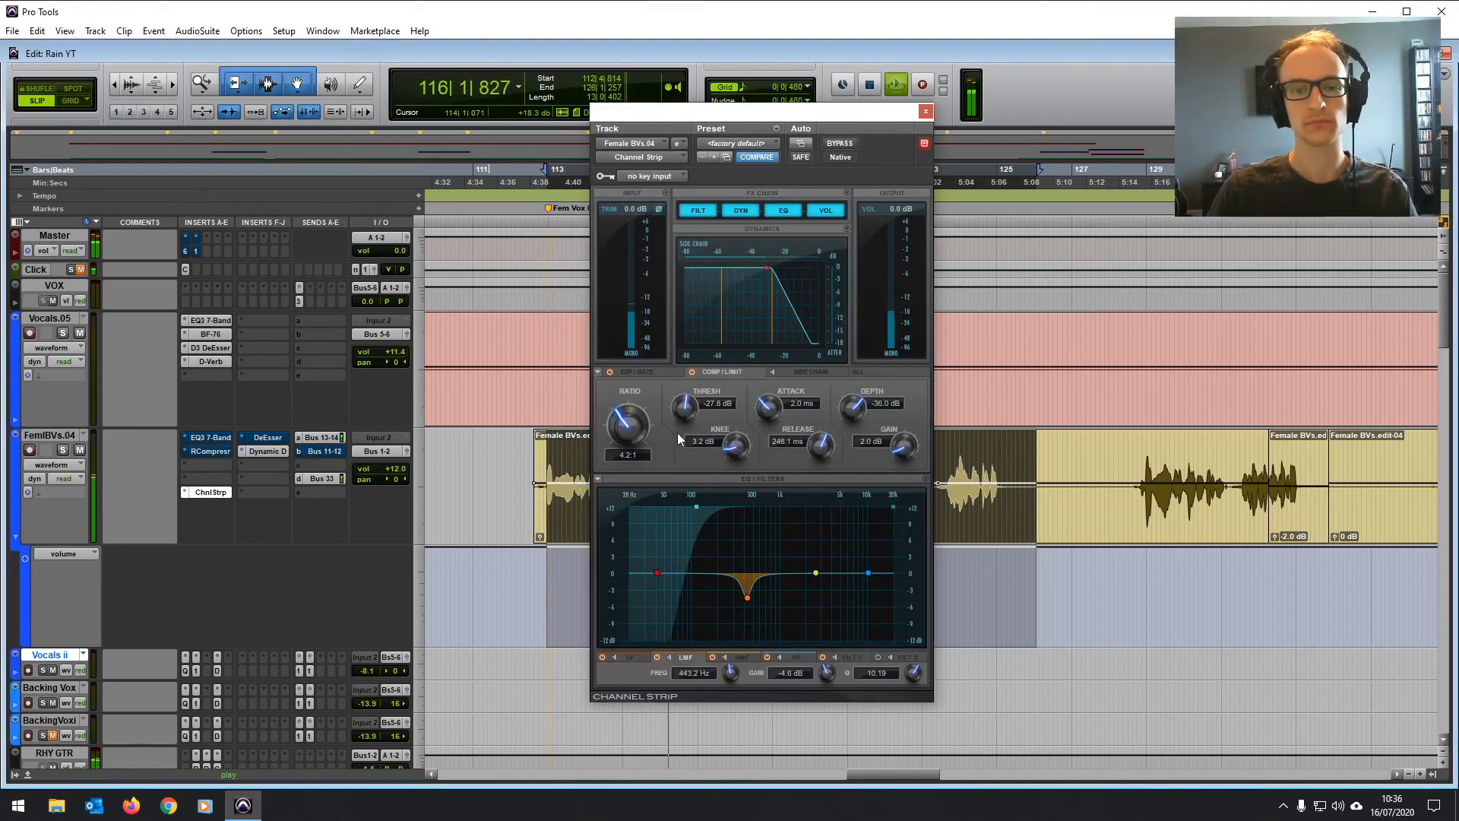
left_click_drag(774, 316, 775, 321)
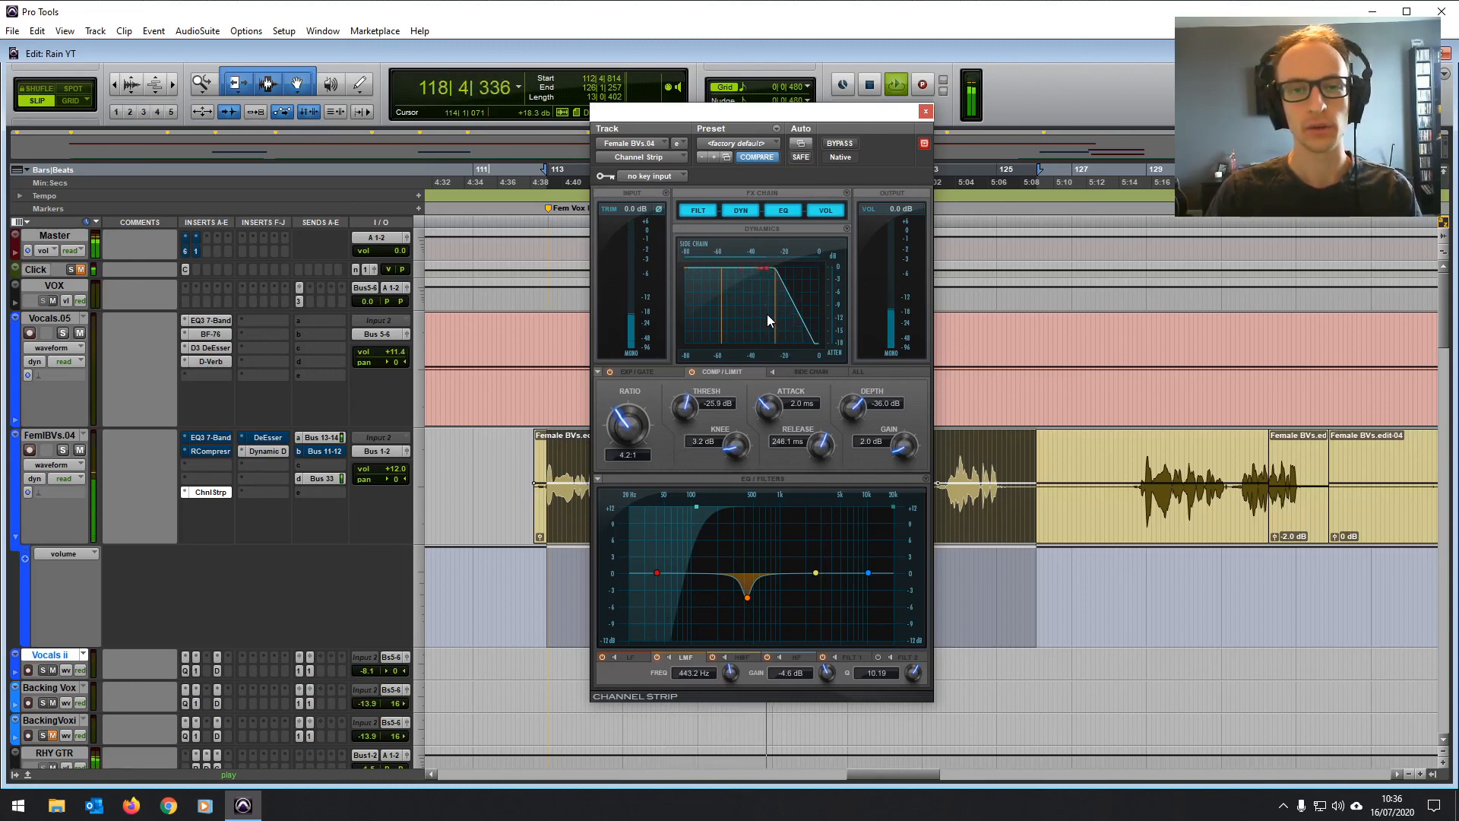
scroll(623, 443, "down", 4)
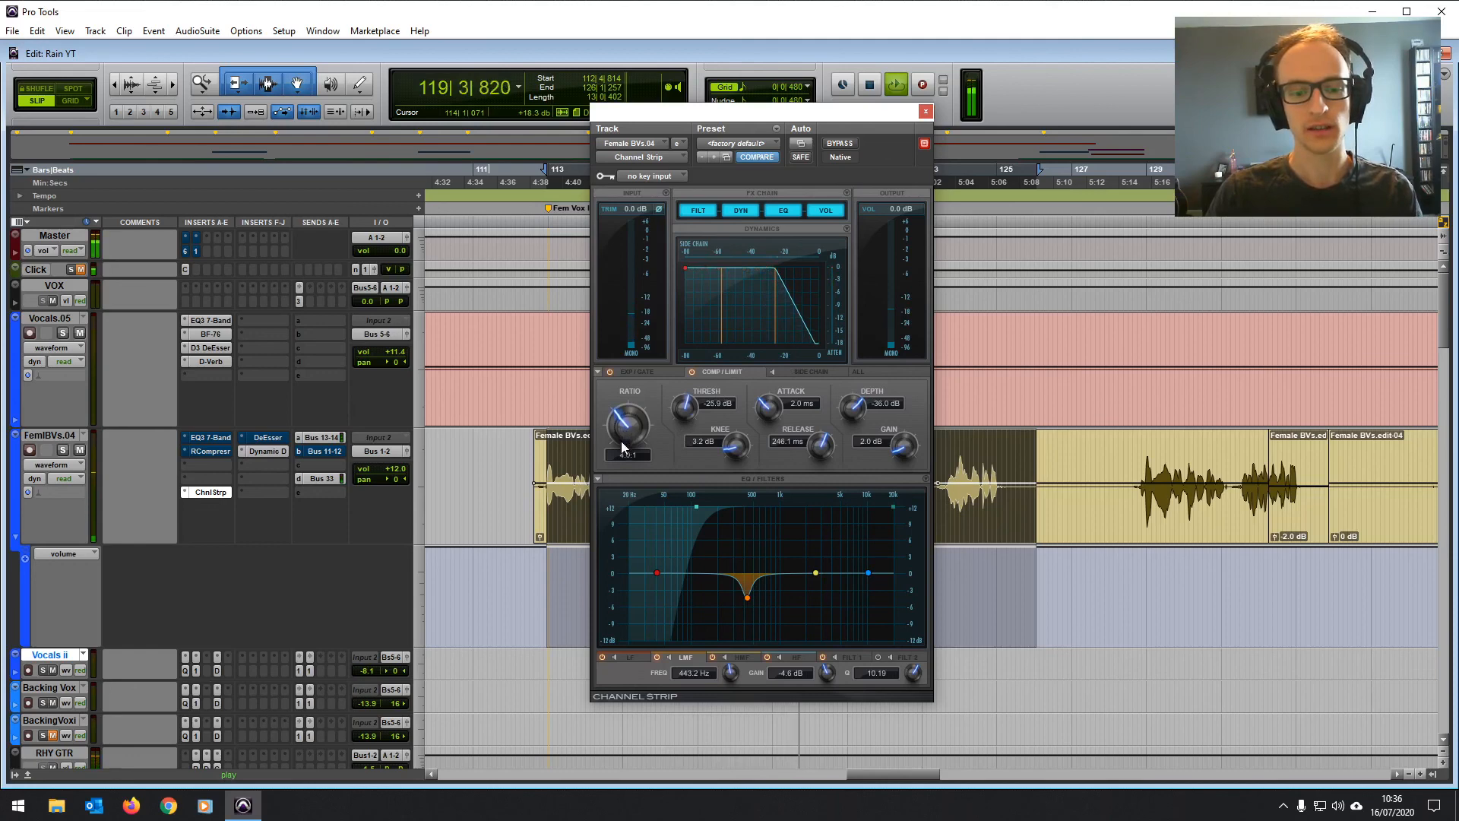
scroll(623, 439, "down", 2)
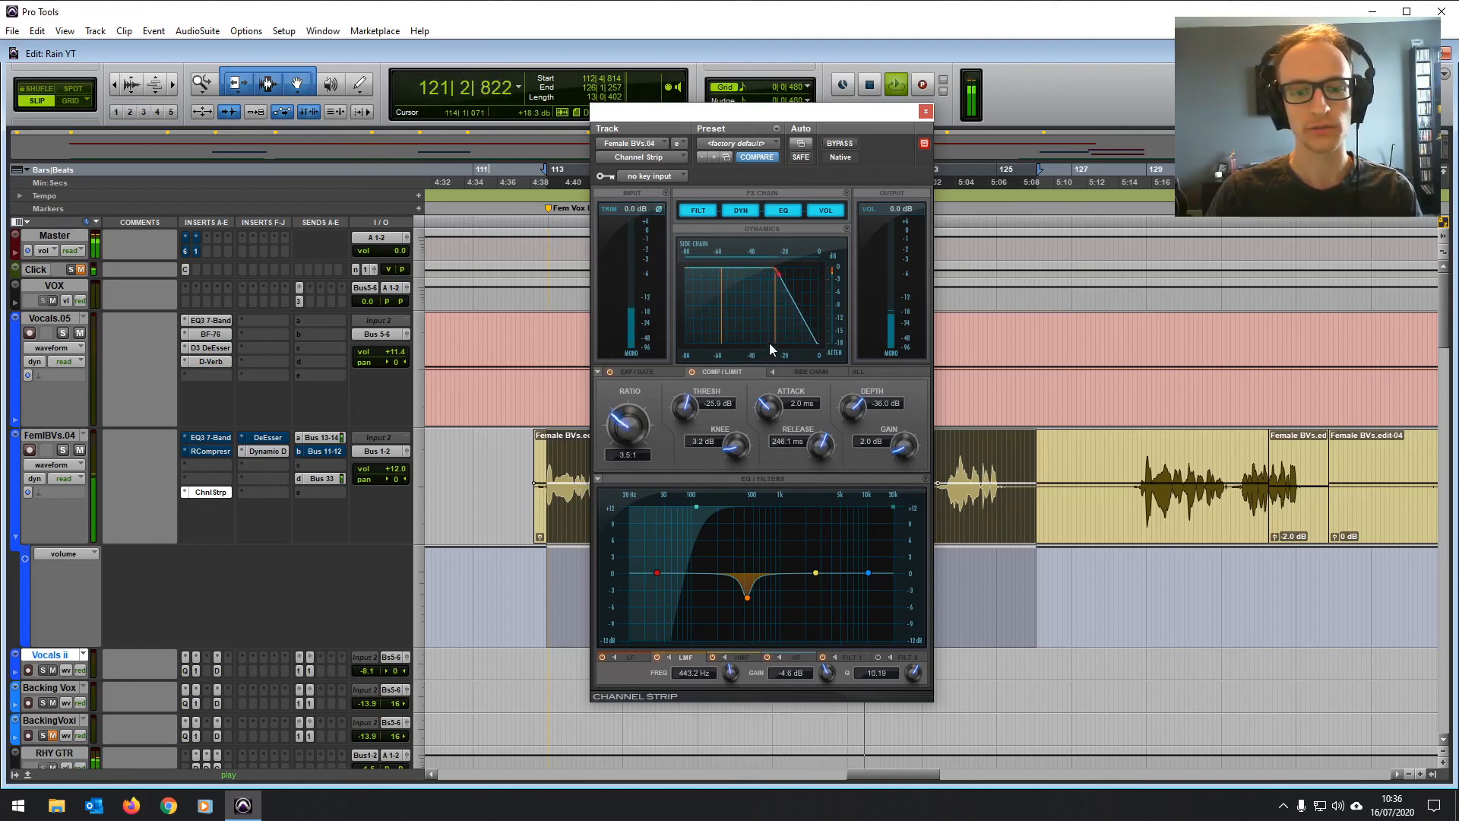
left_click_drag(775, 322, 780, 322)
left_click_drag(735, 439, 733, 418)
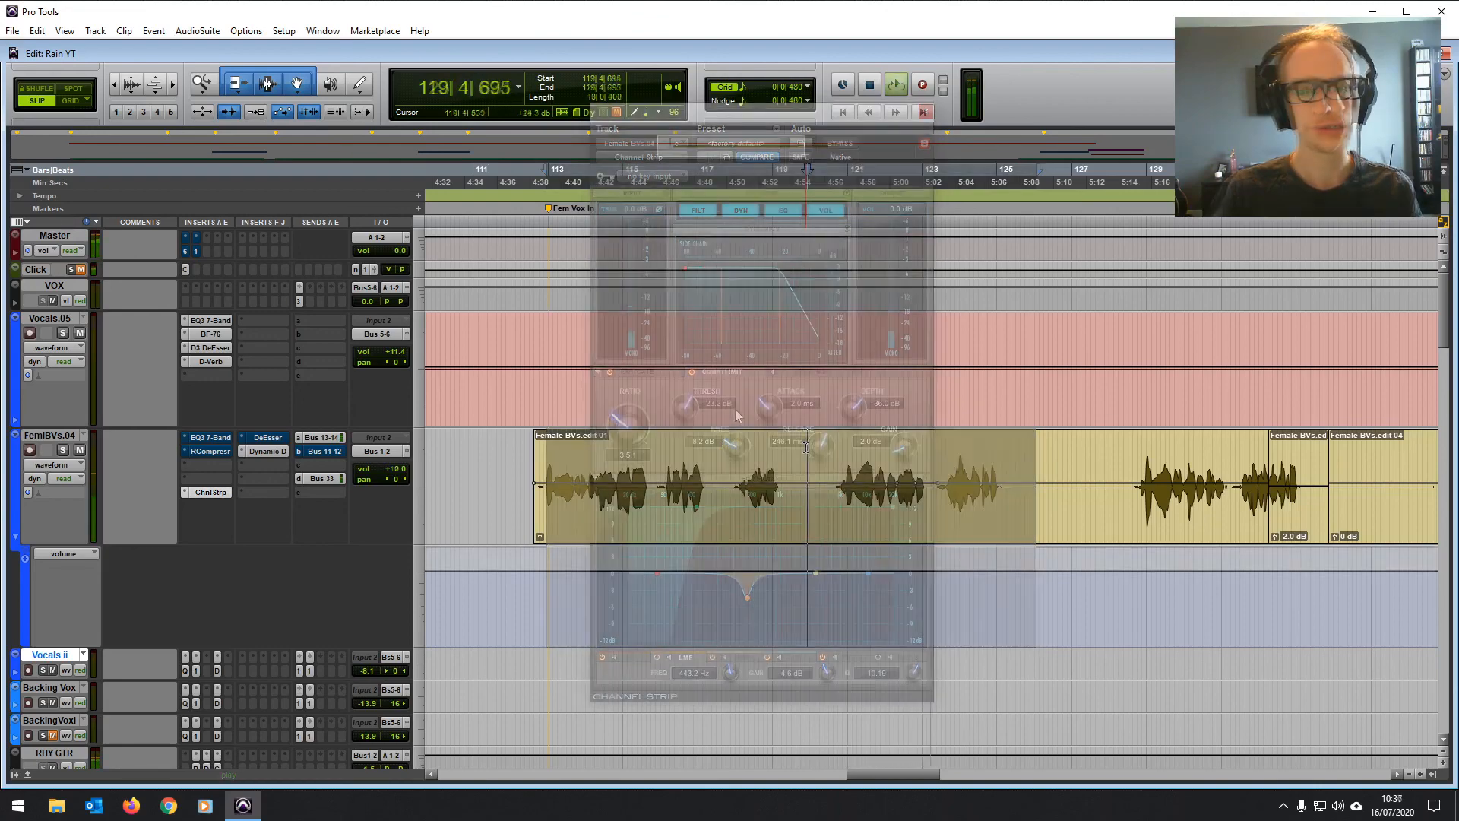